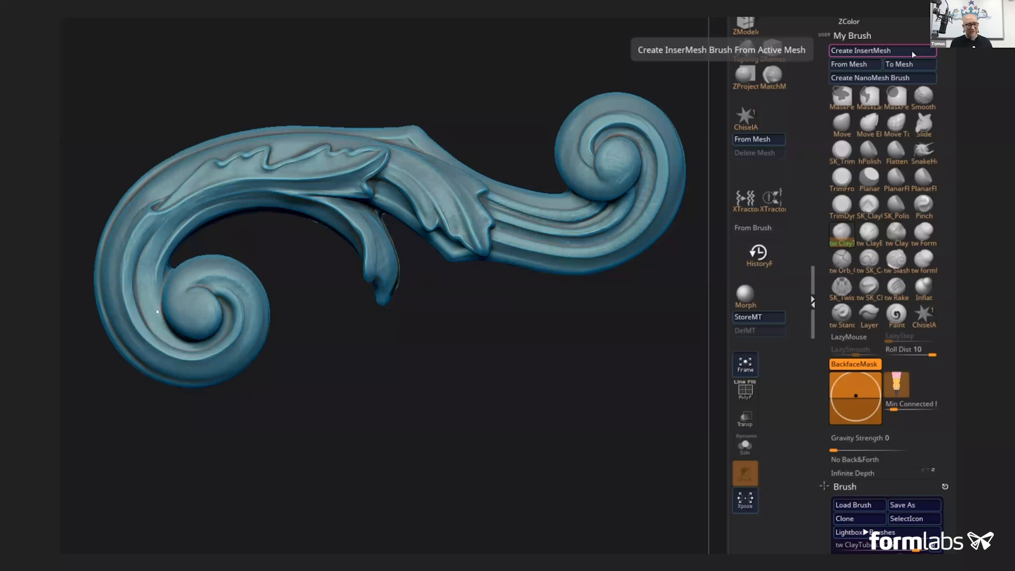
pyautogui.click(316, 347)
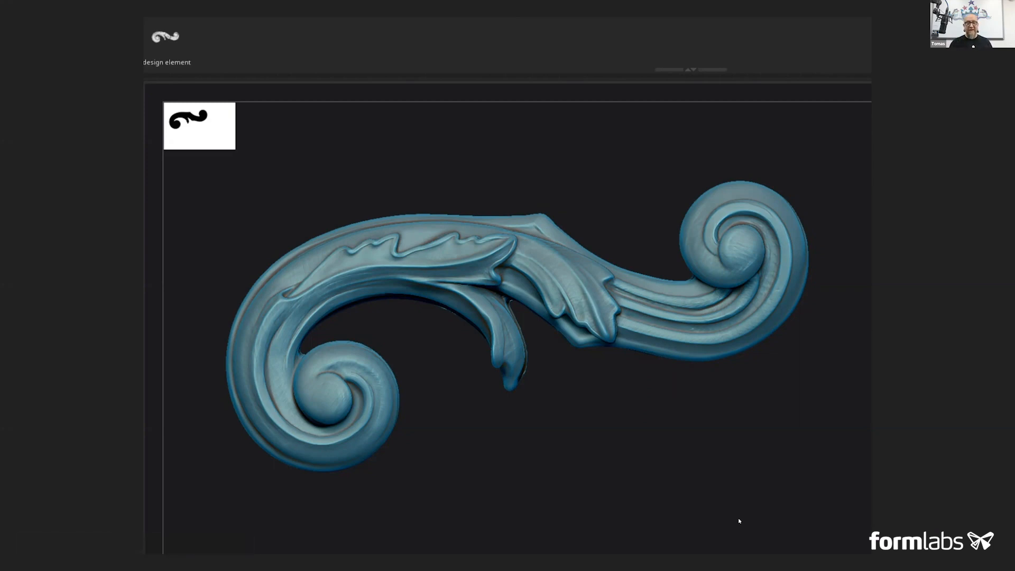
pyautogui.press('Right')
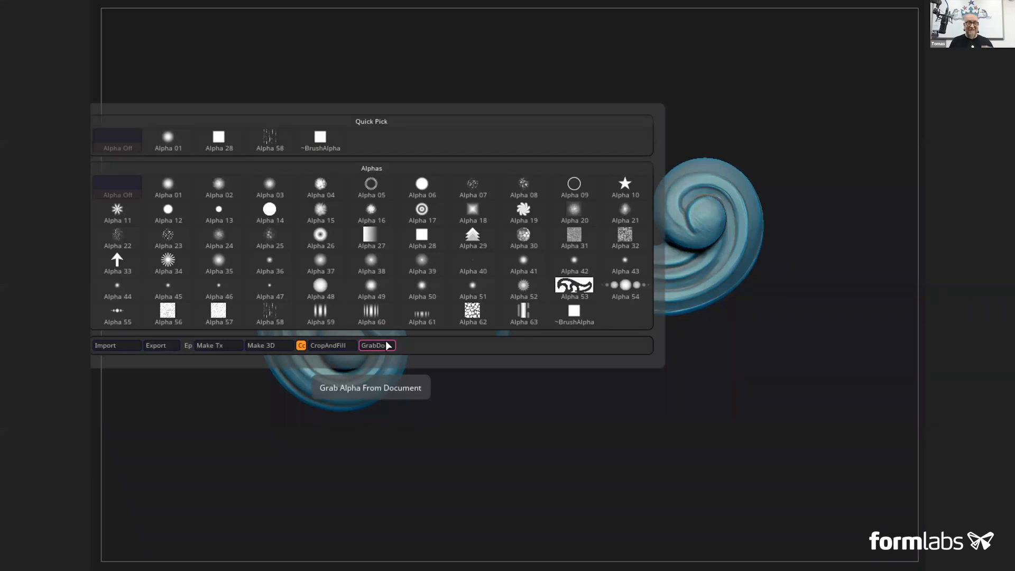
pyautogui.click(376, 346)
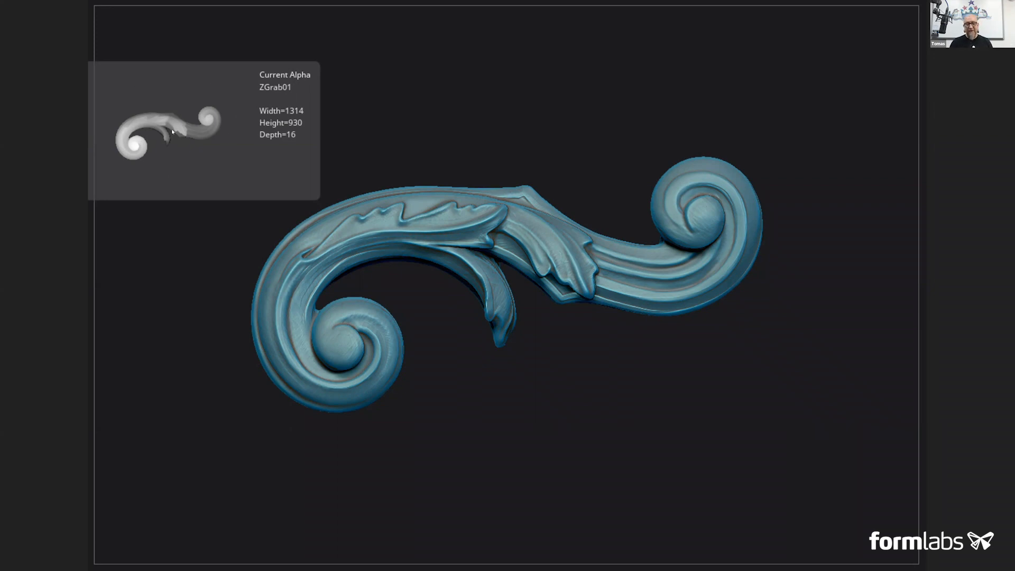
pyautogui.press('Right')
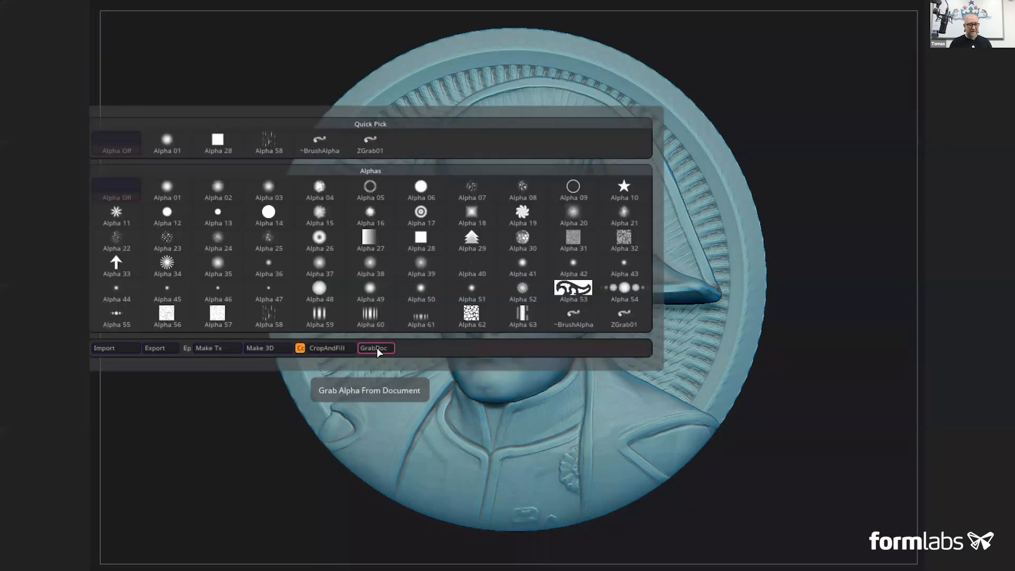
pyautogui.click(376, 348)
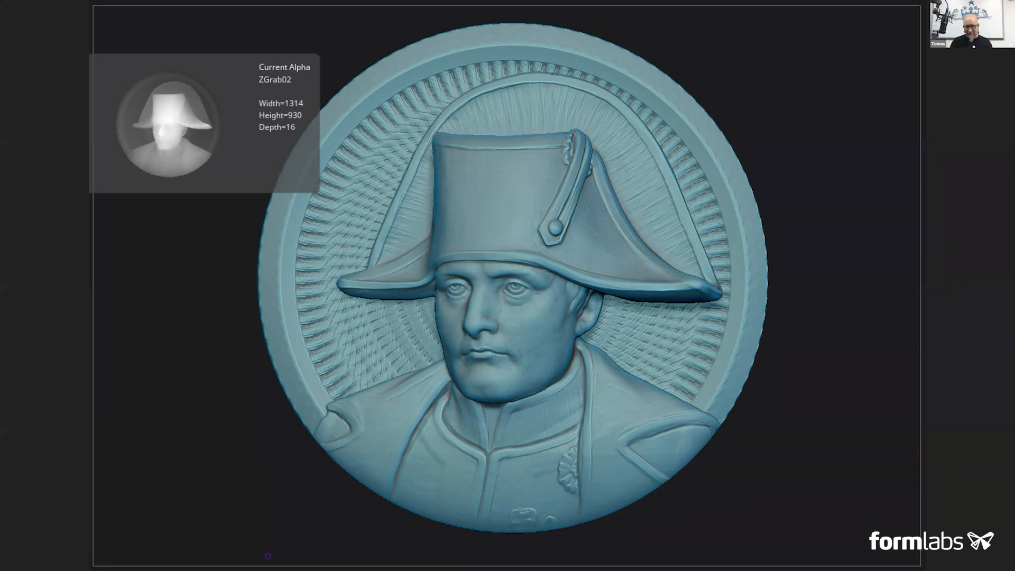
pyautogui.hotkey('alt', 'Tab')
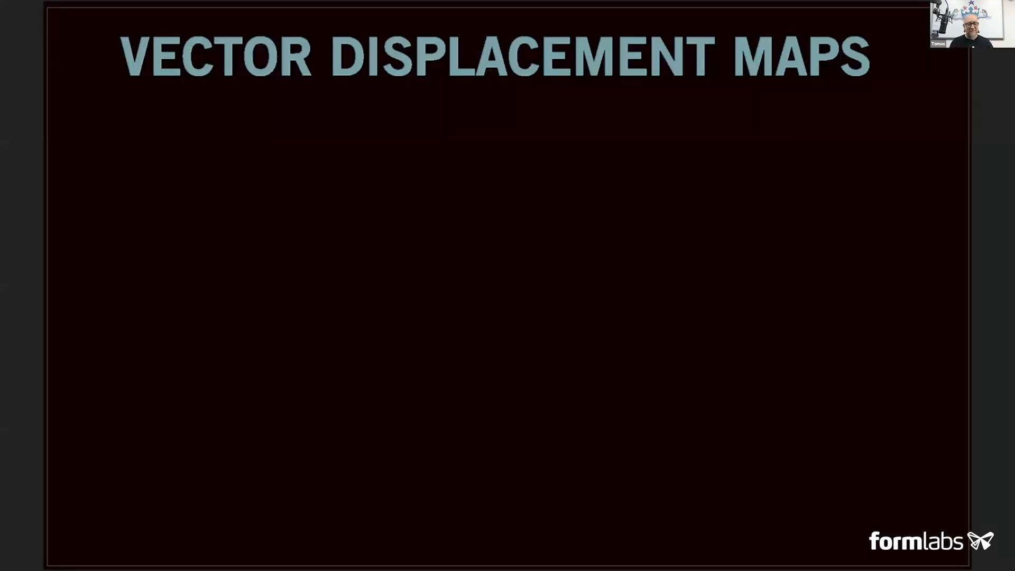
pyautogui.press('Right')
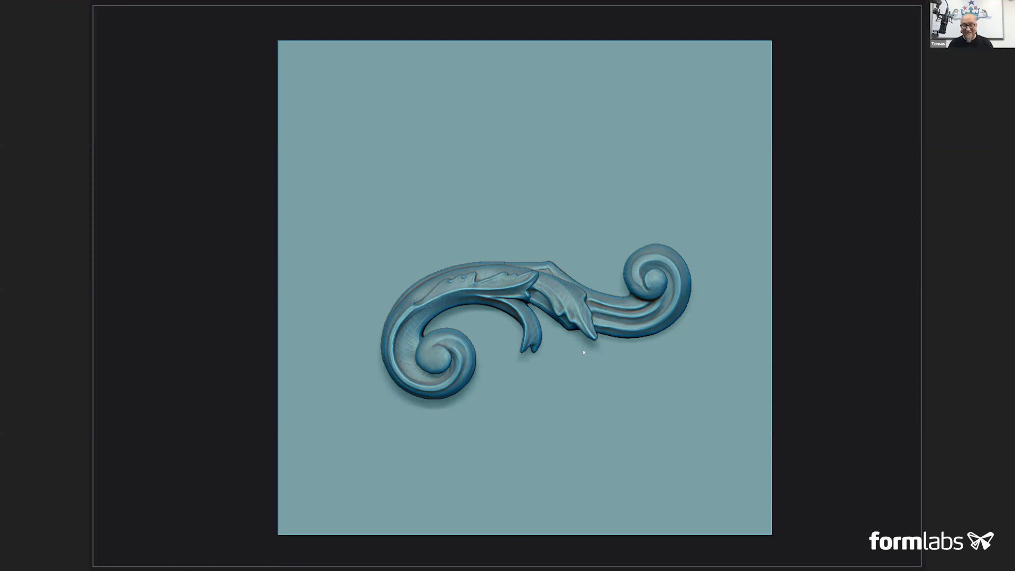
pyautogui.press('Right')
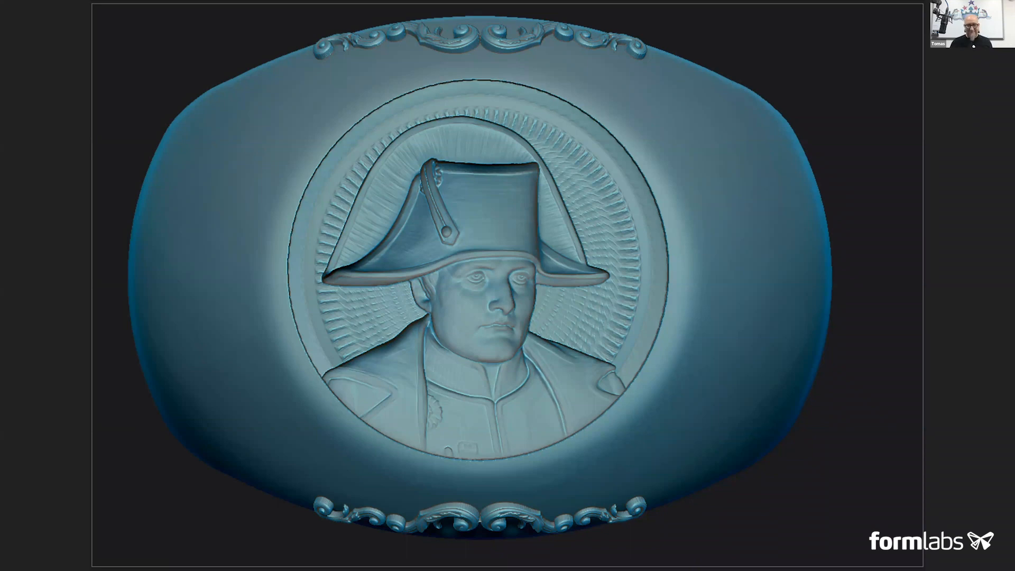
pyautogui.press('Right')
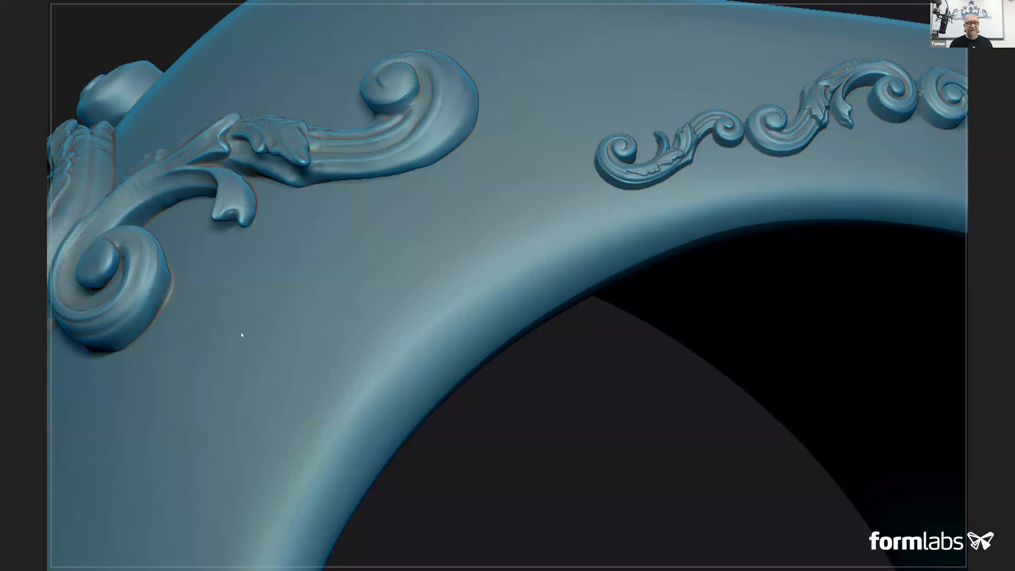
pyautogui.press('Right')
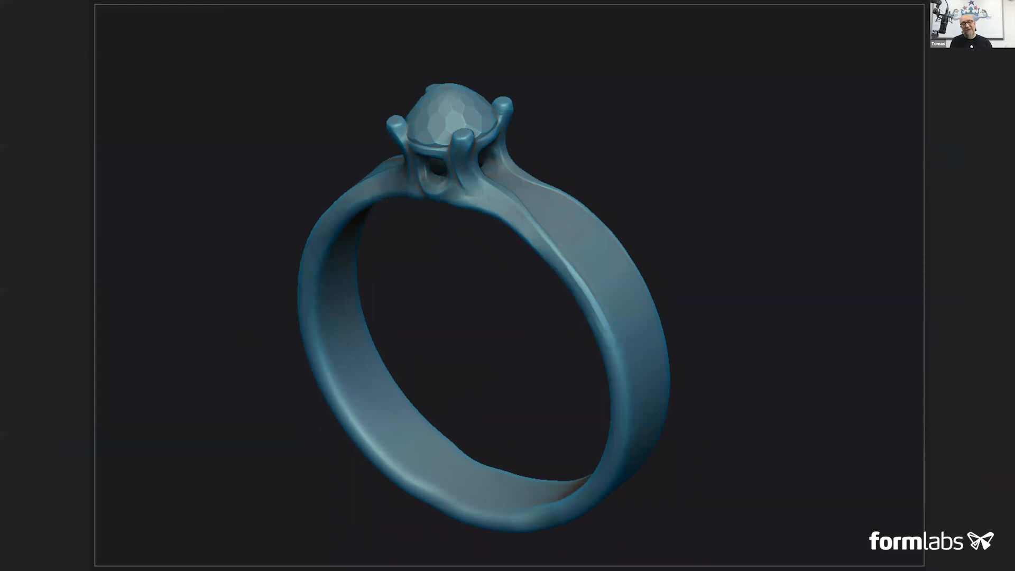
pyautogui.press('Right')
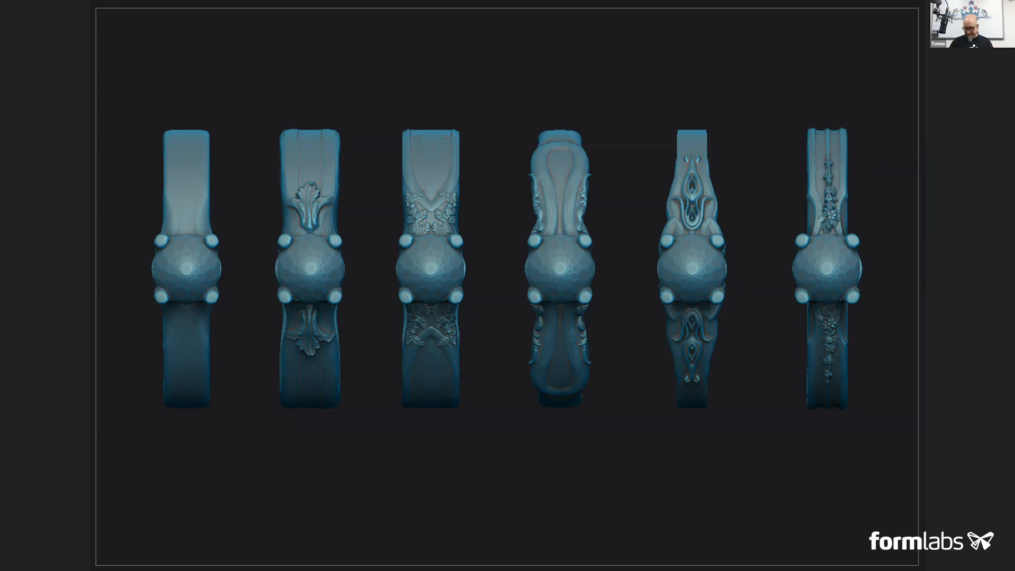
pyautogui.press('Right')
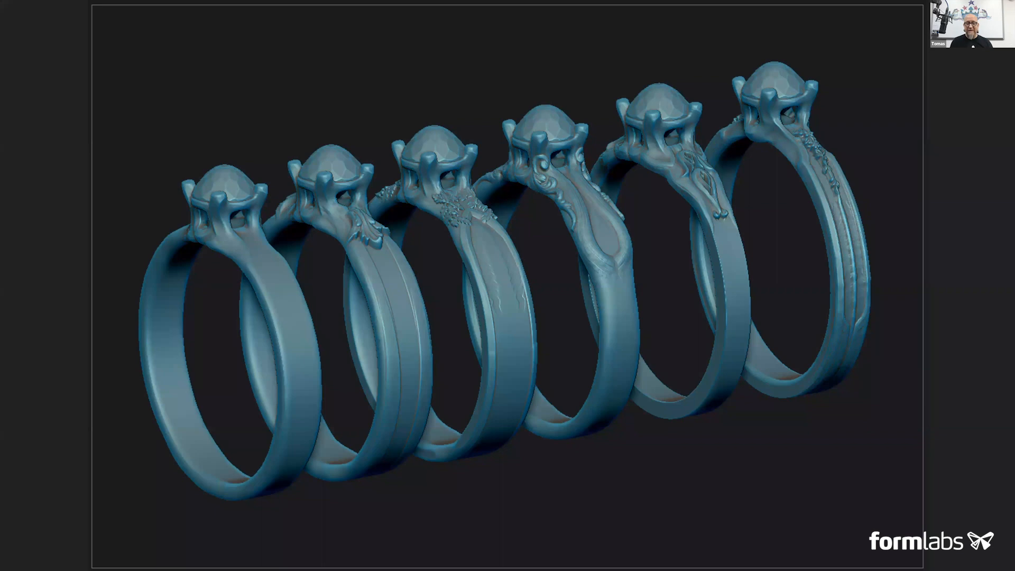
pyautogui.press('Right')
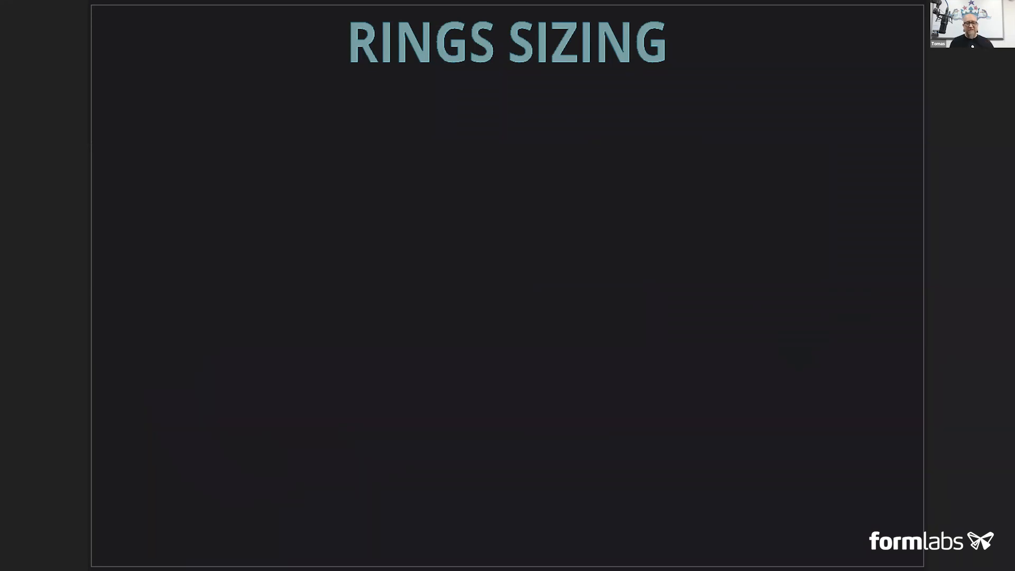
pyautogui.press('Right')
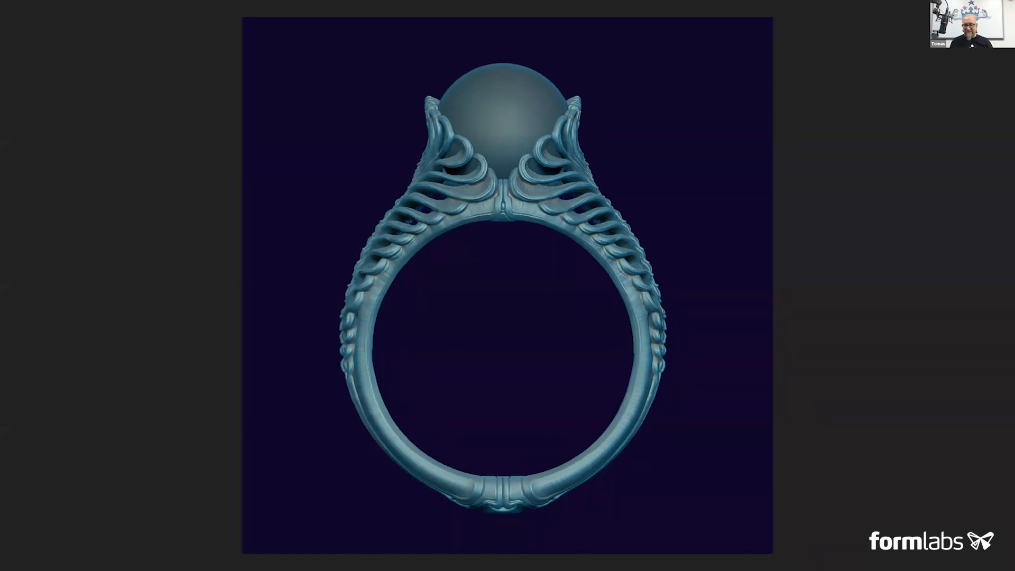
pyautogui.press('Right')
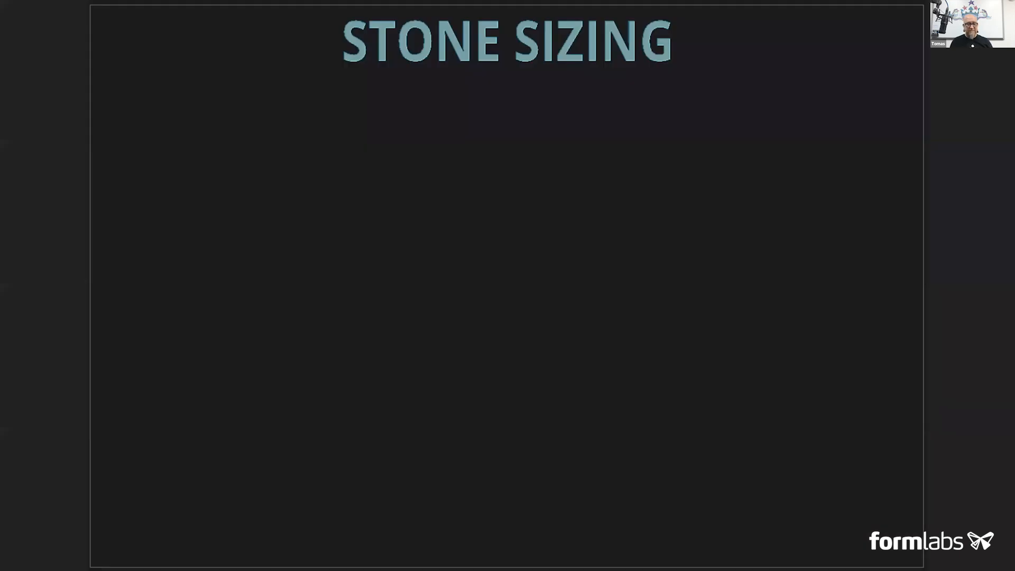
pyautogui.press('Left')
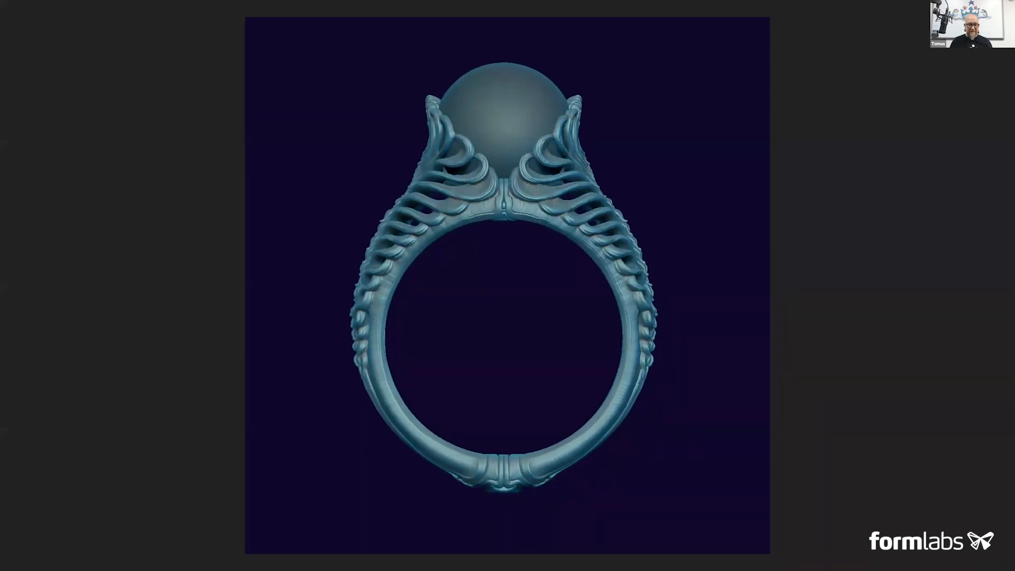
pyautogui.press('Right')
pyautogui.press('Left')
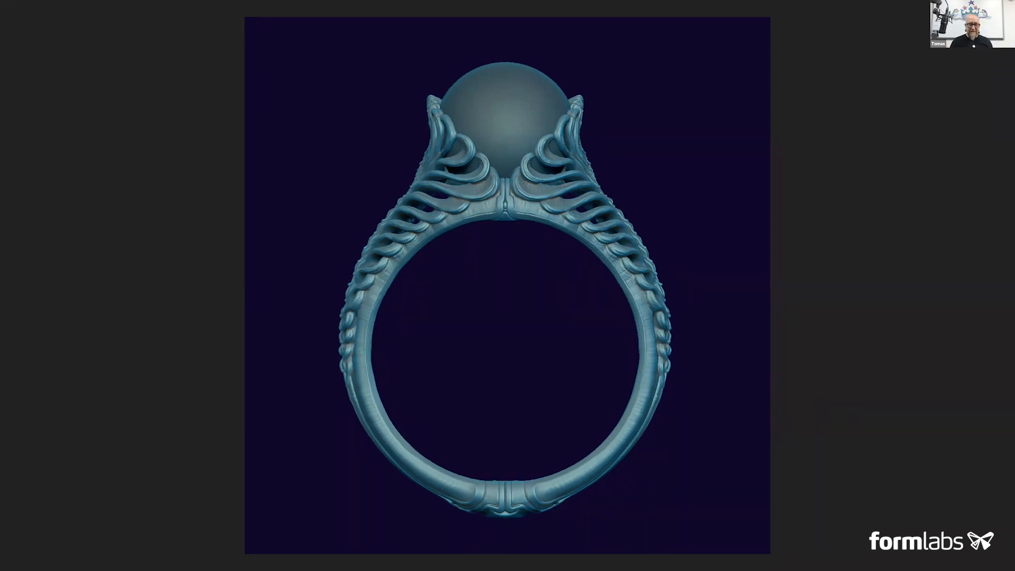
pyautogui.press('Right')
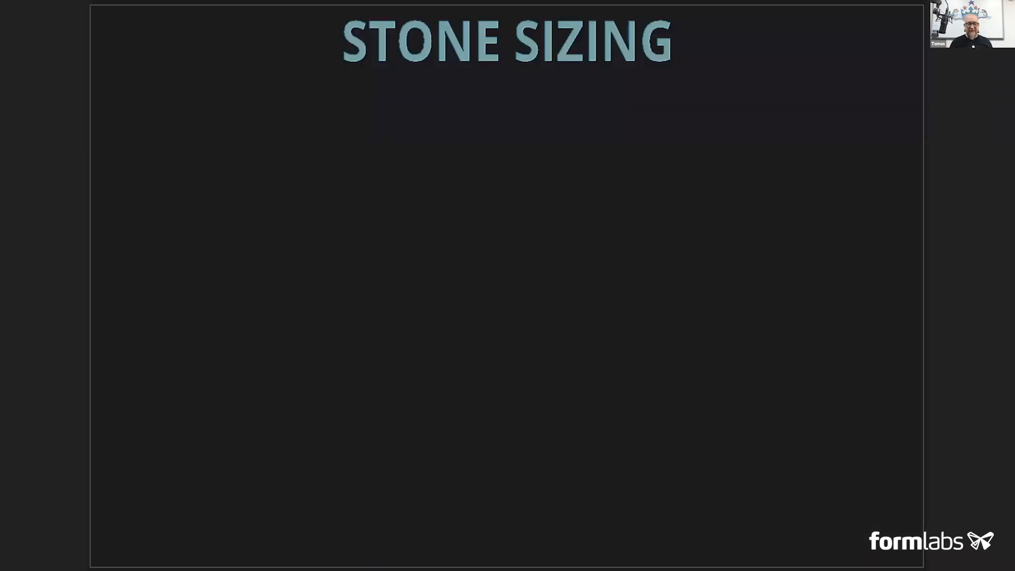
pyautogui.press('Right')
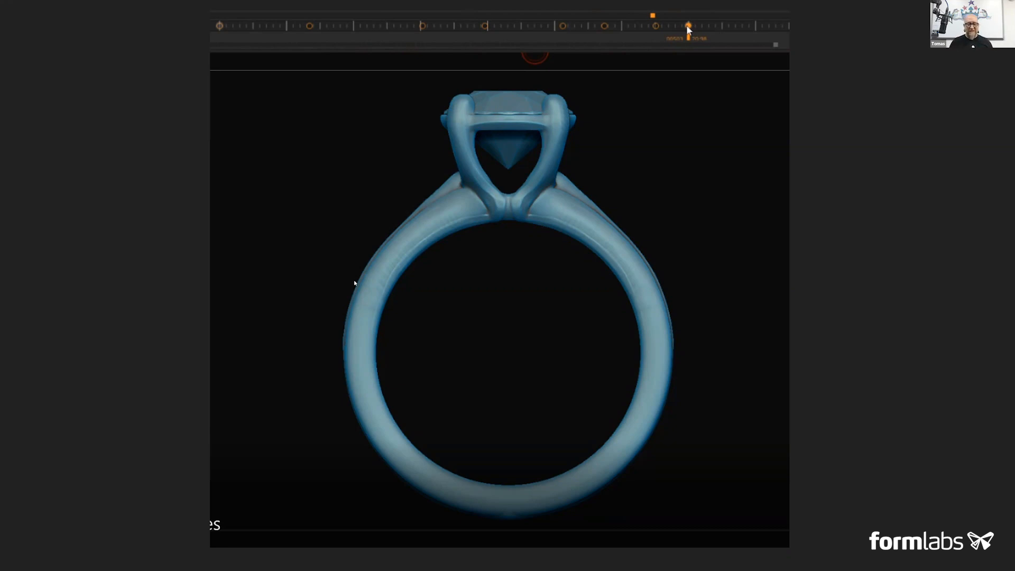
pyautogui.moveTo(687, 26); pyautogui.dragTo(215, 21)
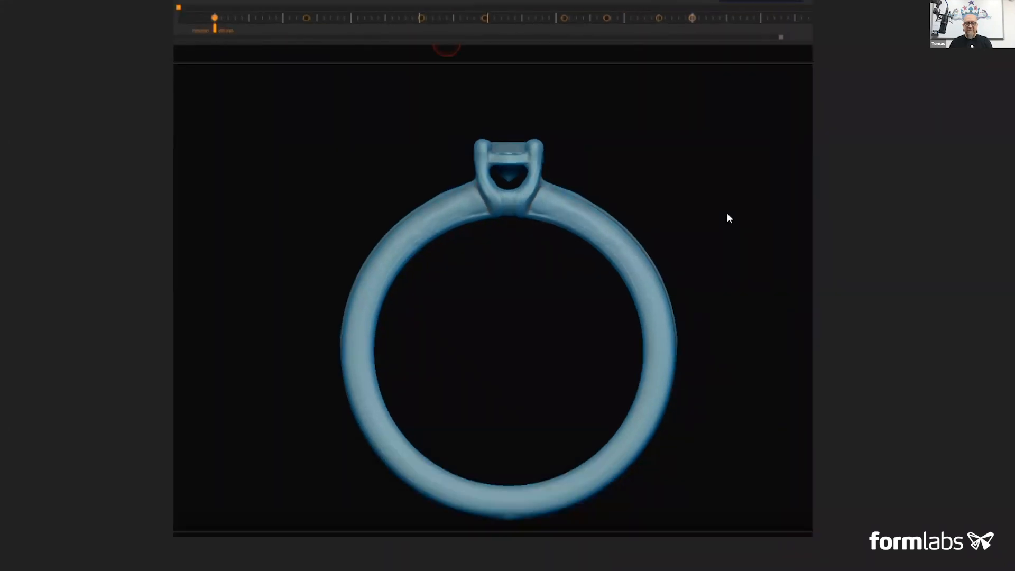
pyautogui.press('Right')
pyautogui.press('Right')
pyautogui.press('Right')
pyautogui.press('Right')
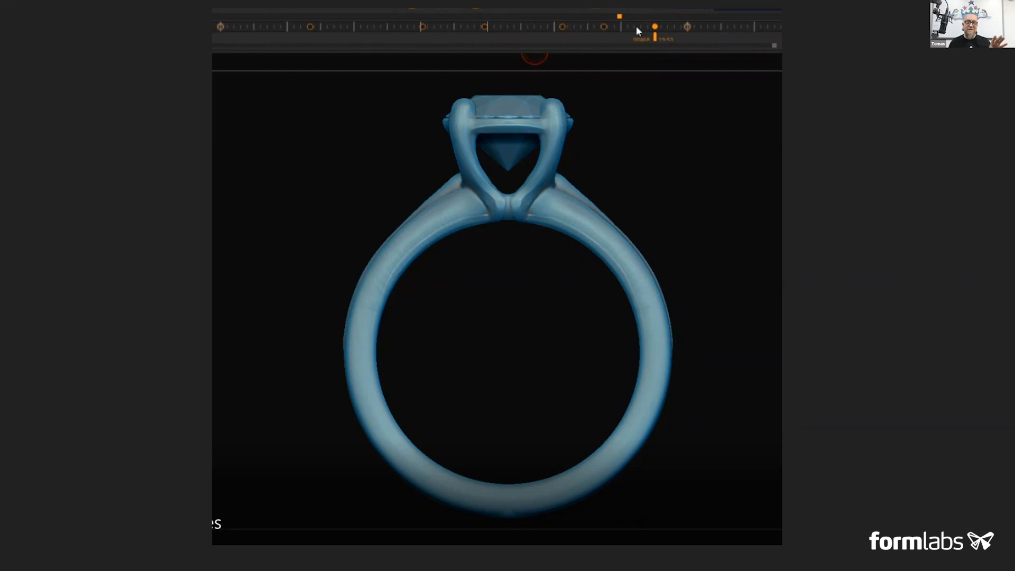
pyautogui.click(687, 27)
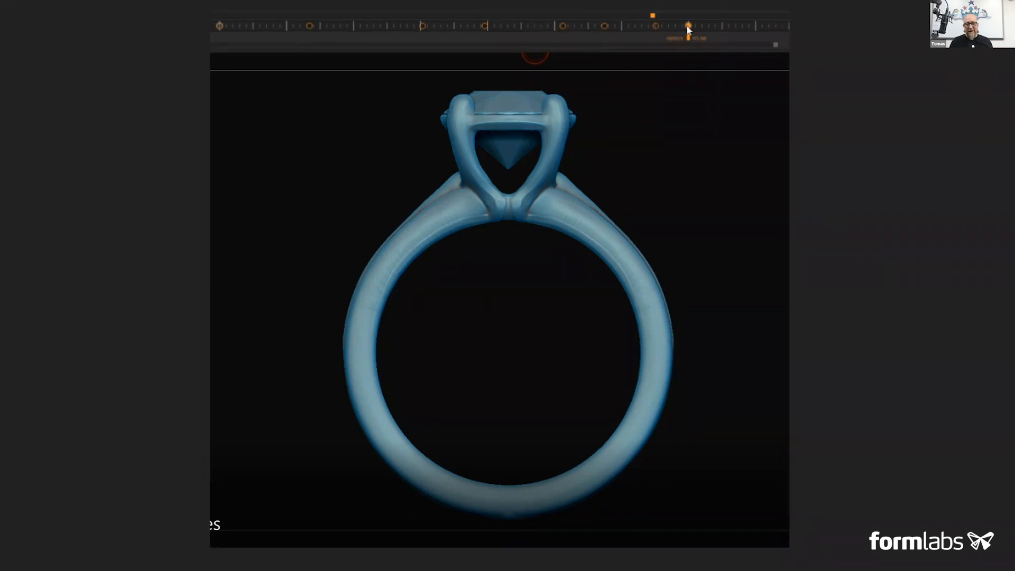
pyautogui.press('Right')
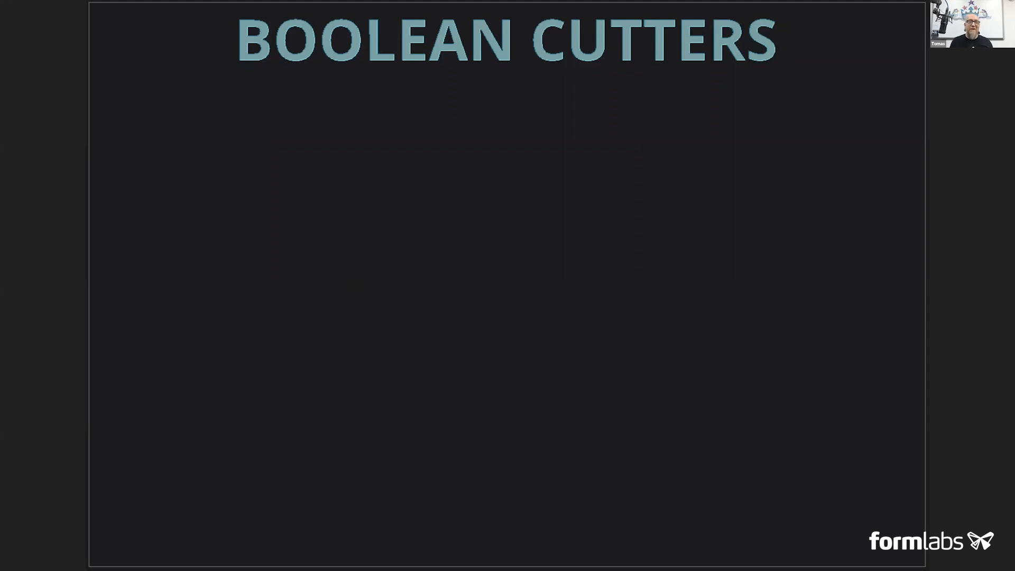
pyautogui.press('Right')
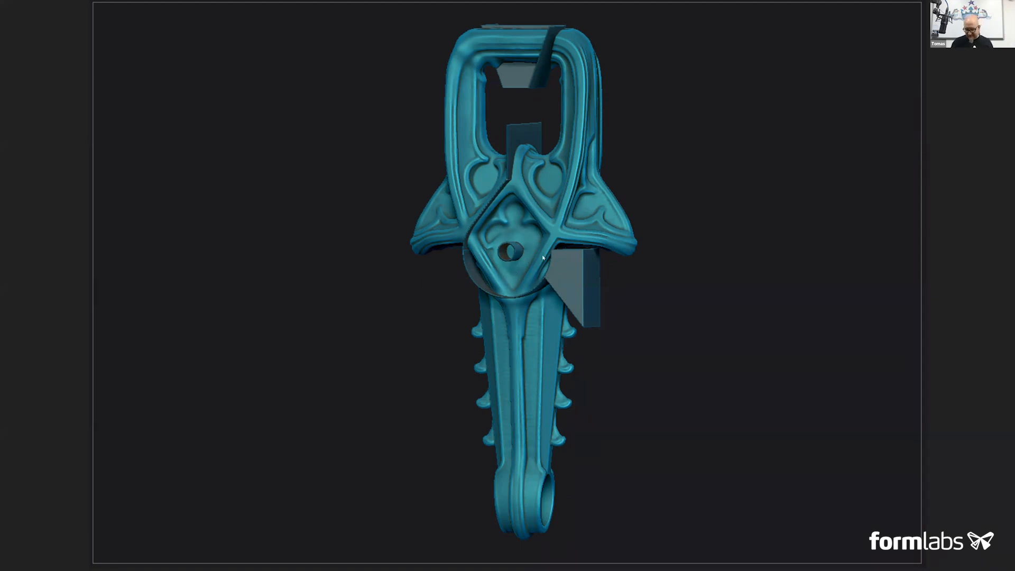
pyautogui.press('Right')
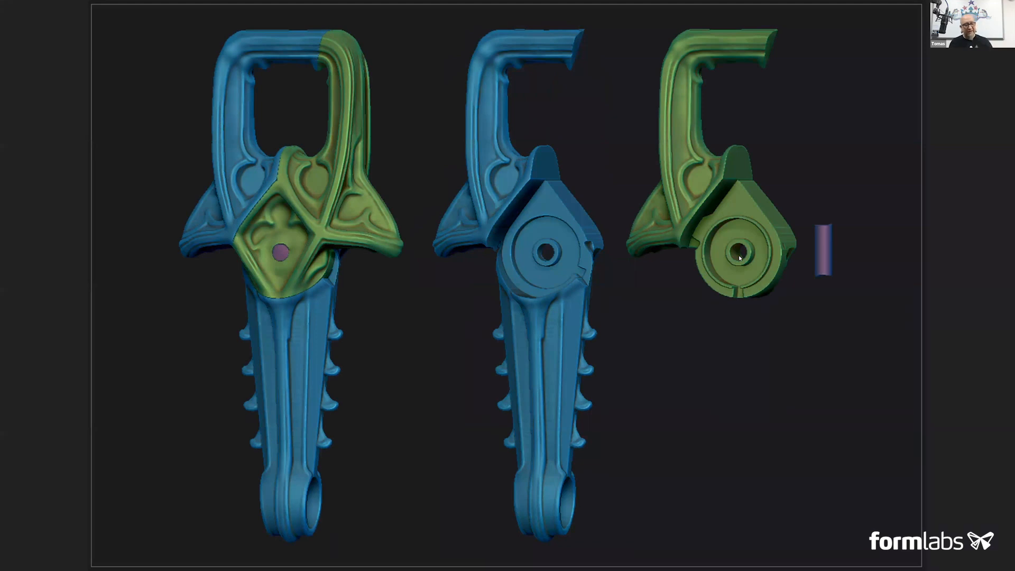
pyautogui.press('Right')
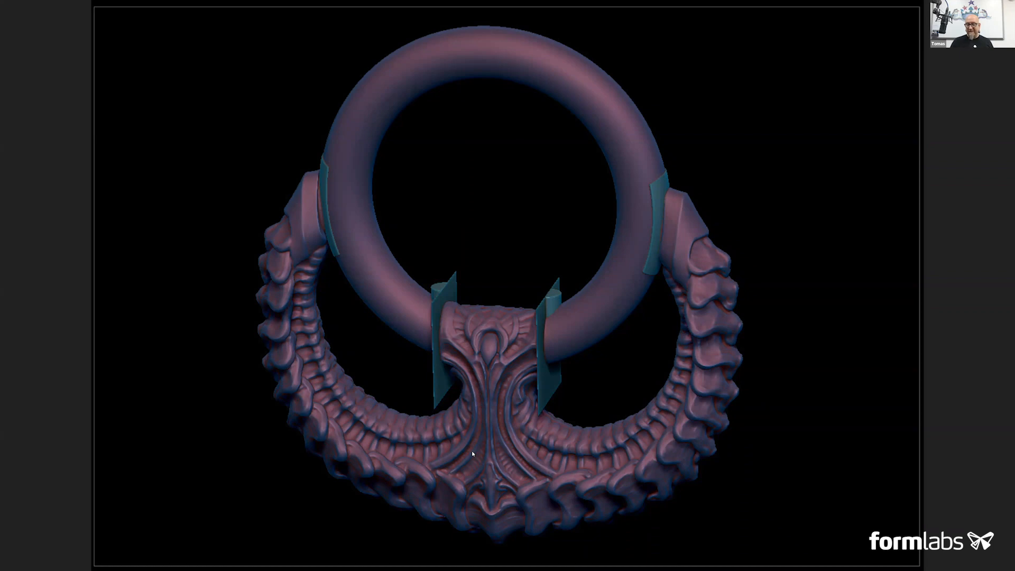
pyautogui.press('Right')
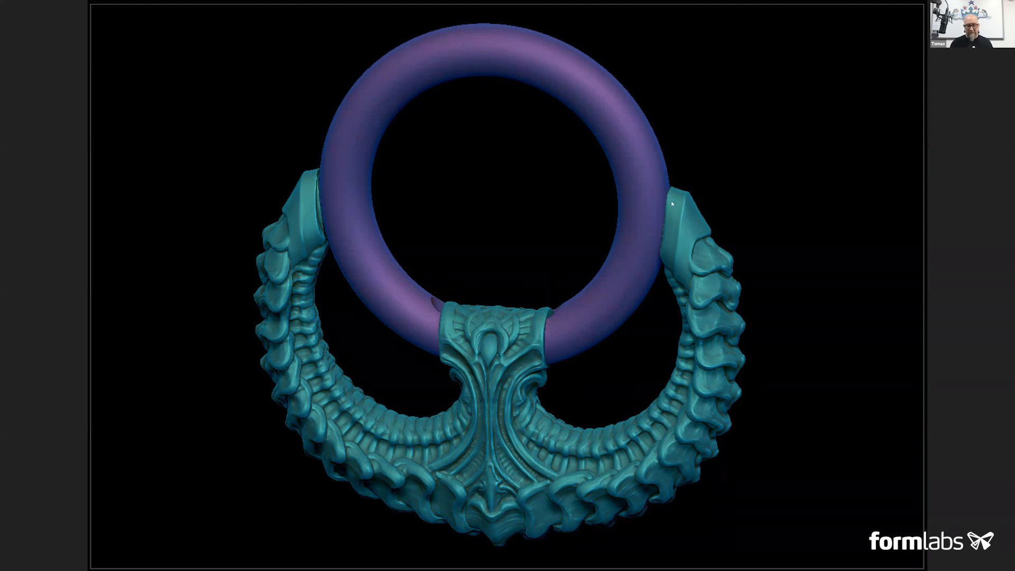
pyautogui.press('Right')
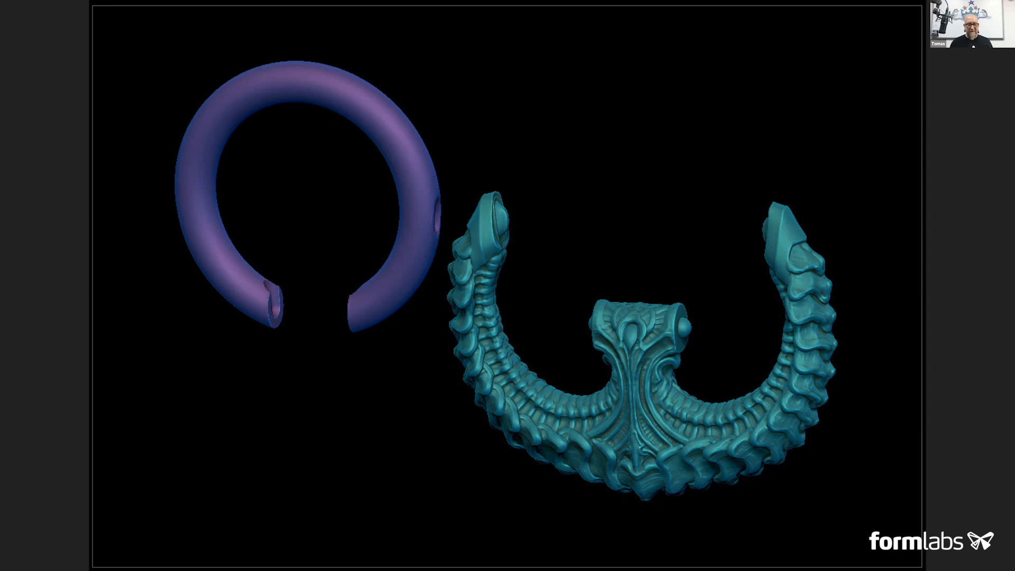
pyautogui.press('Right')
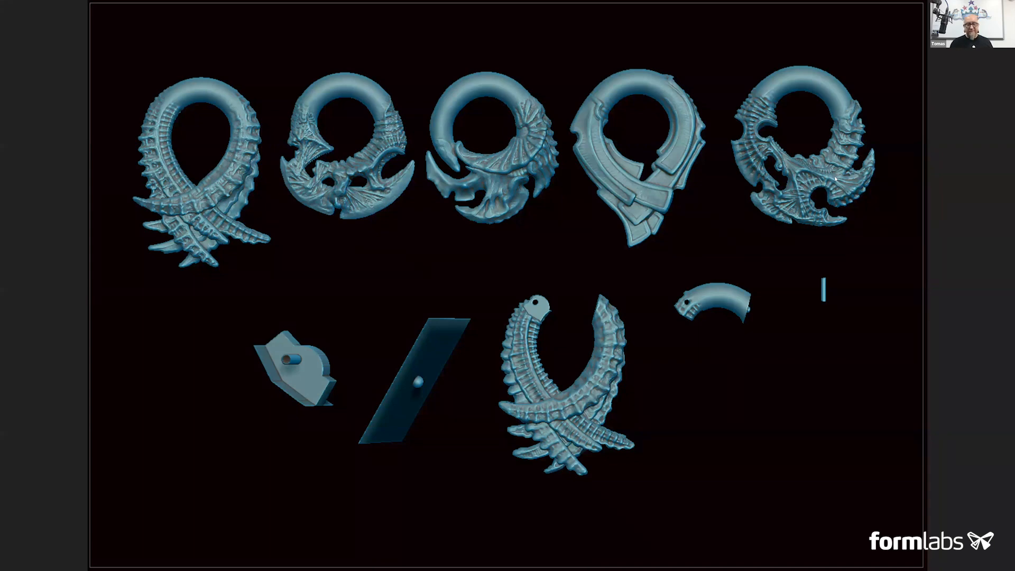
pyautogui.press('Right')
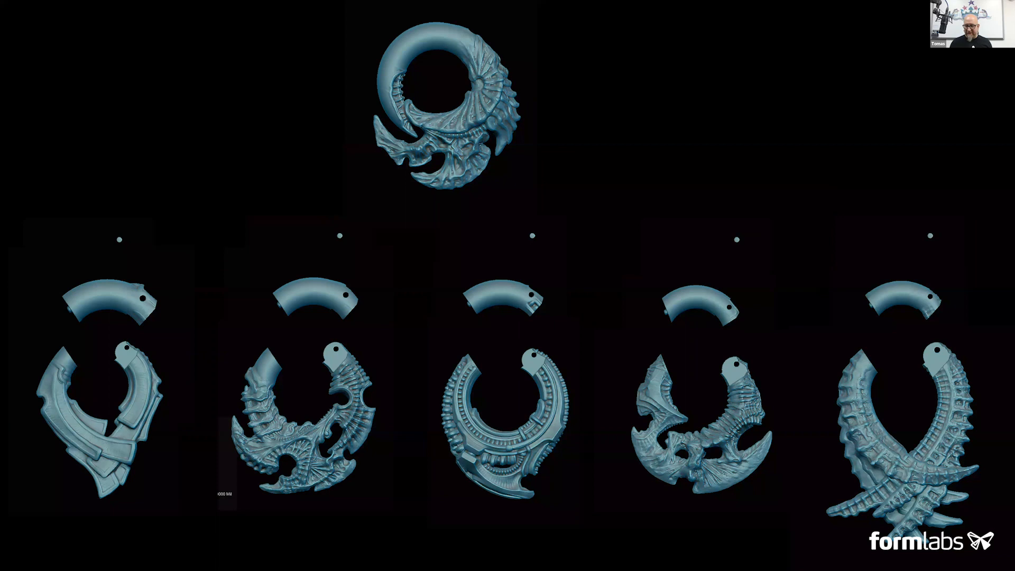
pyautogui.press('Right')
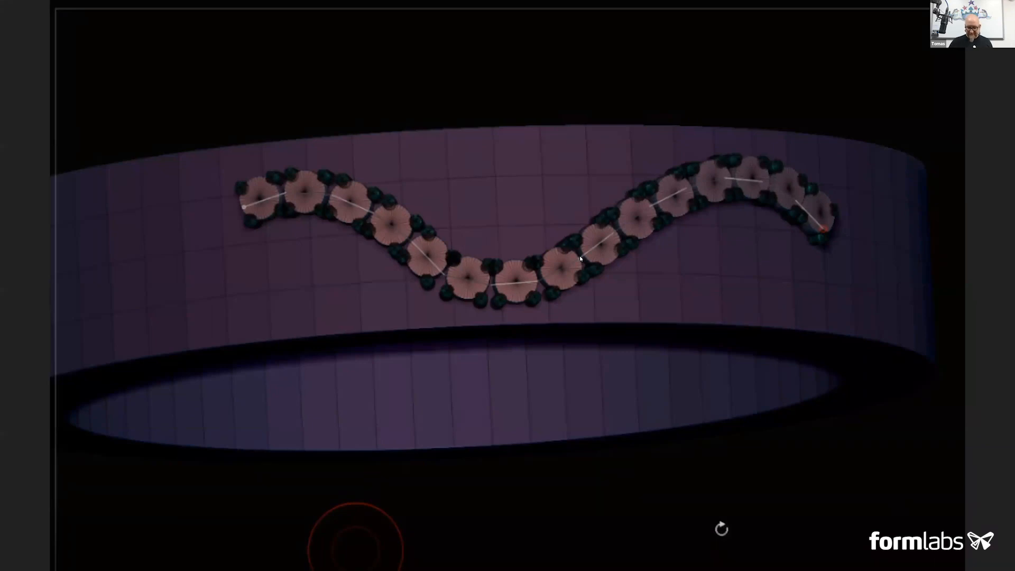
pyautogui.press('Right')
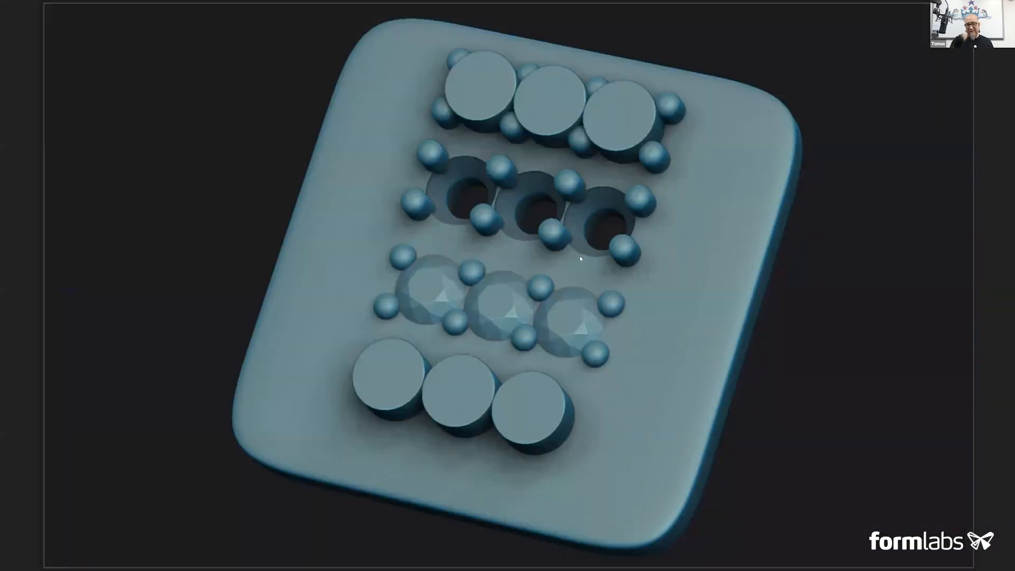
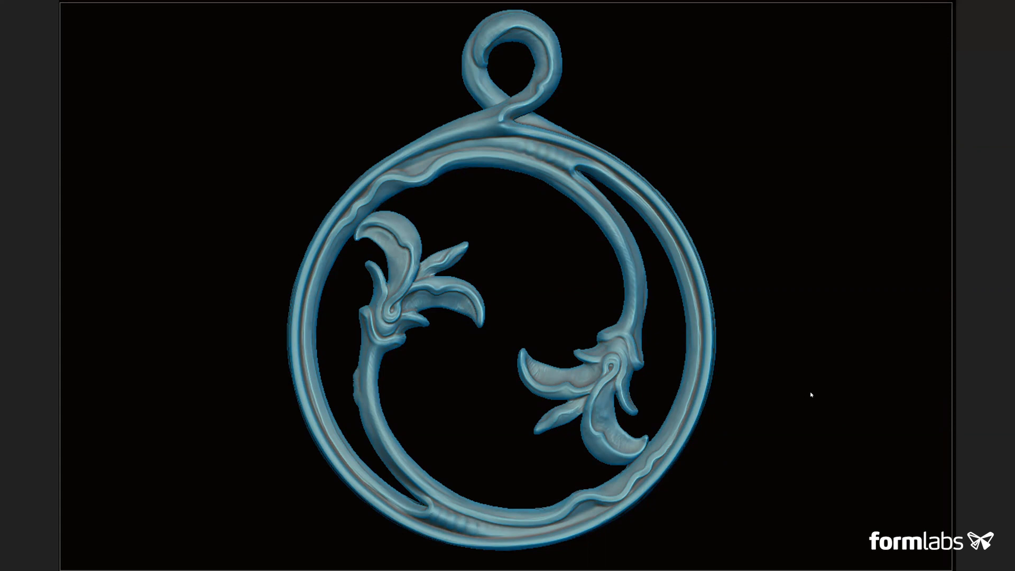
# Exit the slideshow and switch to the ZBrush window with the engraved-line thickness model
pyautogui.press('Escape')
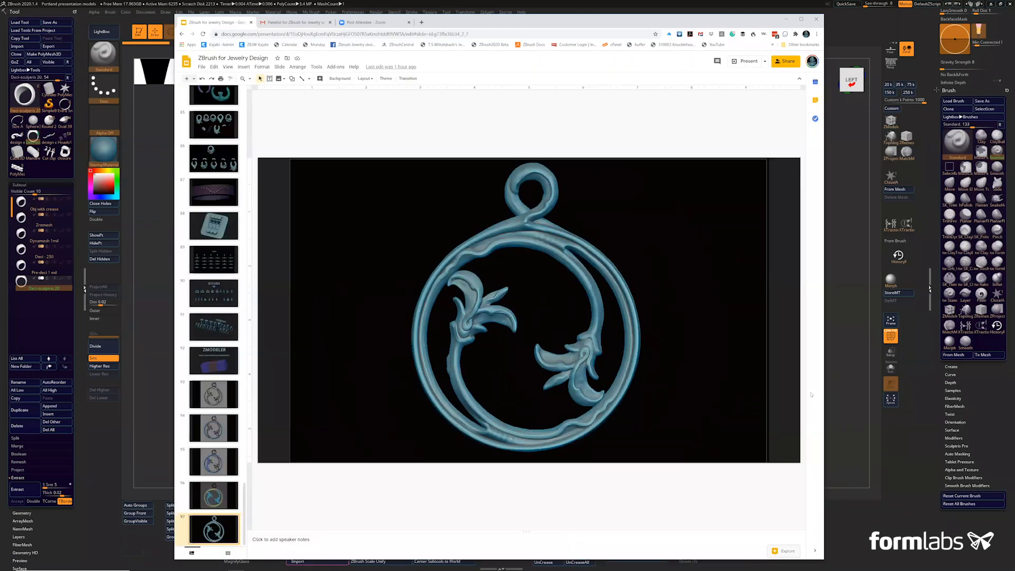
pyautogui.click(157, 421)
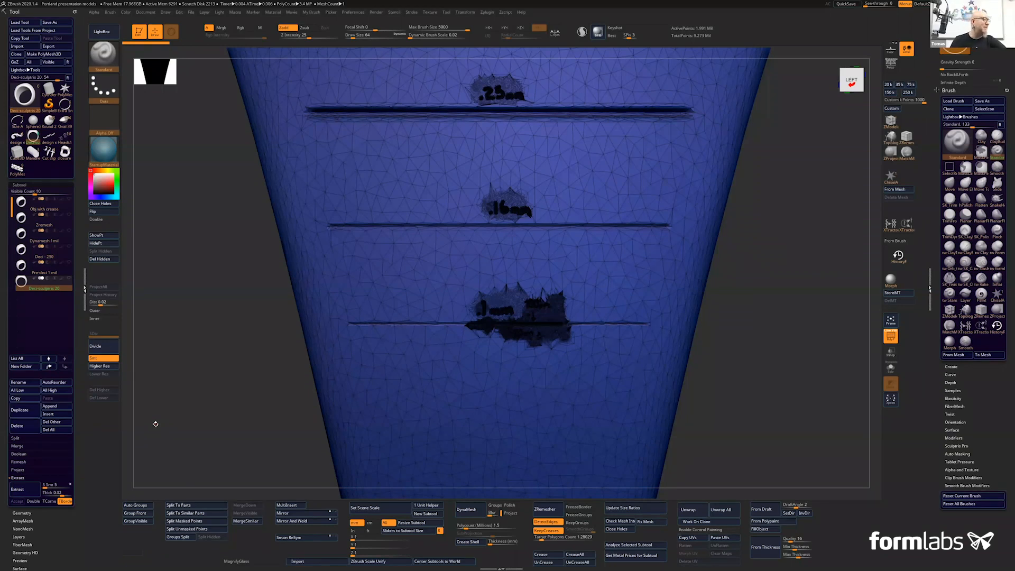
# Switch through the loaded tools to the plate model holding four rows of gemstones and prongs
pyautogui.press('XF86AudioLowerVolume')
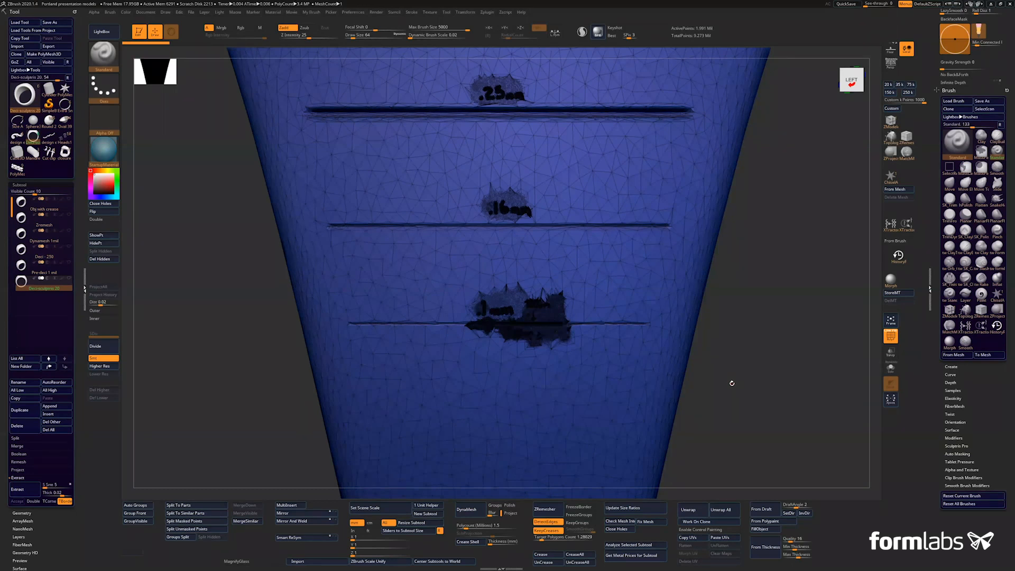
pyautogui.moveTo(58, 156)
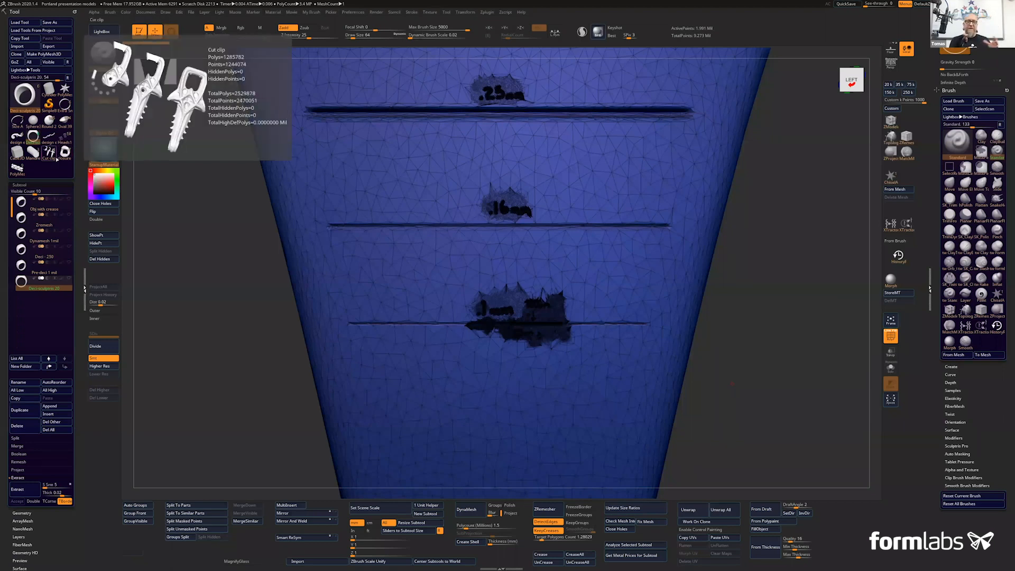
pyautogui.click(63, 121)
pyautogui.click(49, 120)
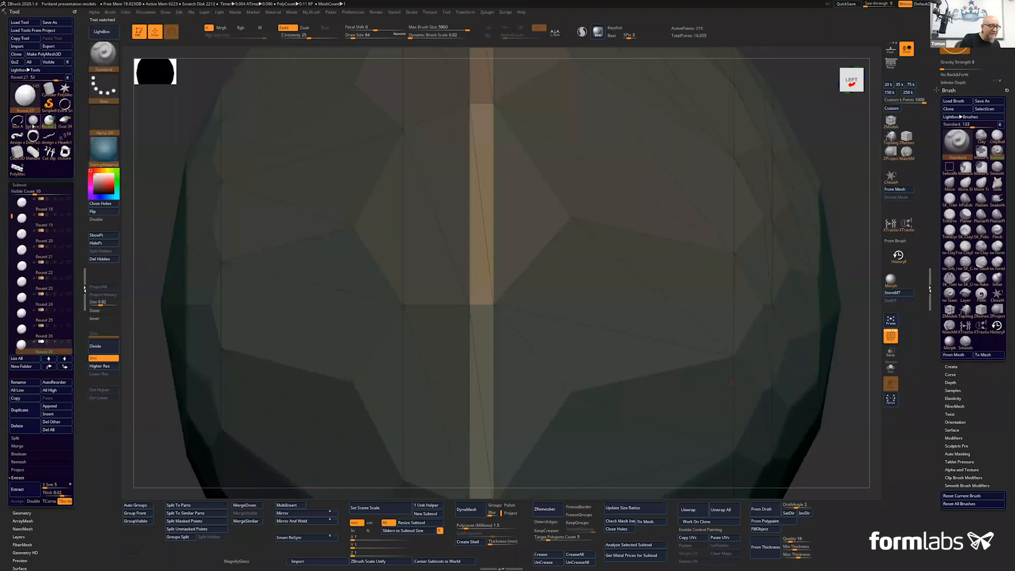
pyautogui.click(33, 121)
pyautogui.click(50, 152)
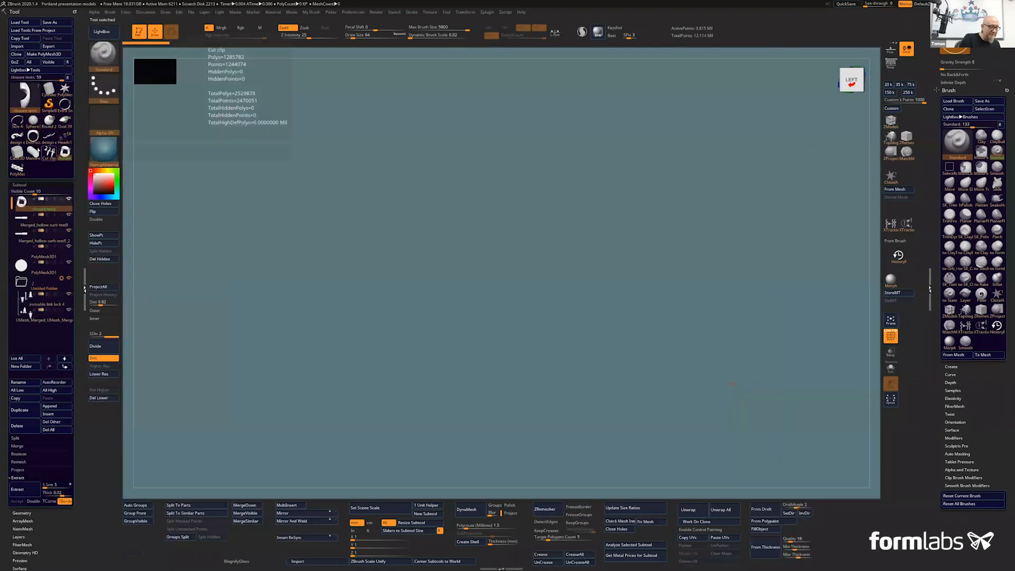
pyautogui.click(18, 168)
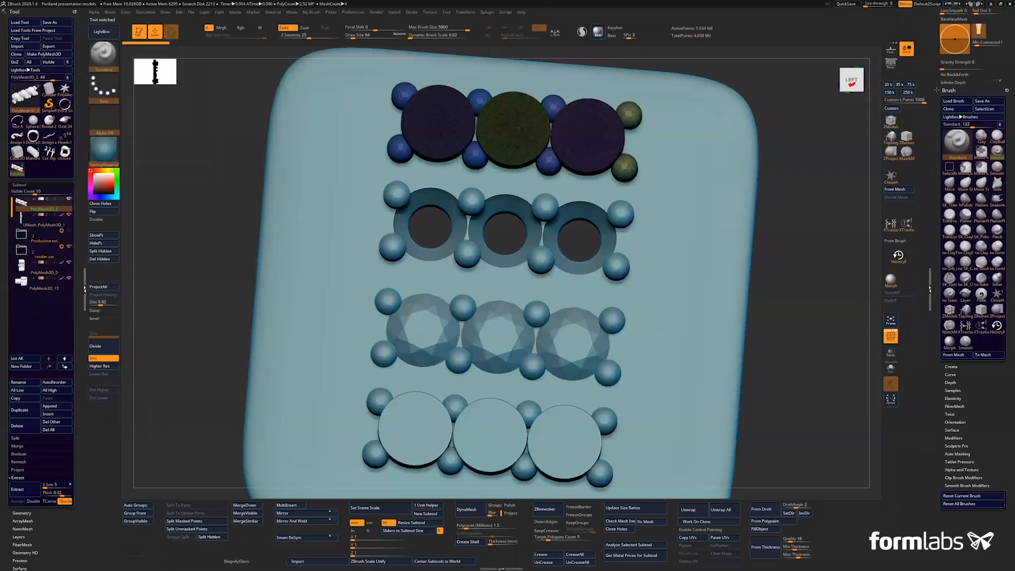
# Examine the plate's four prong-setting rows from below, at an angle and from straight above
pyautogui.moveTo(694, 345); pyautogui.dragTo(777, 385)
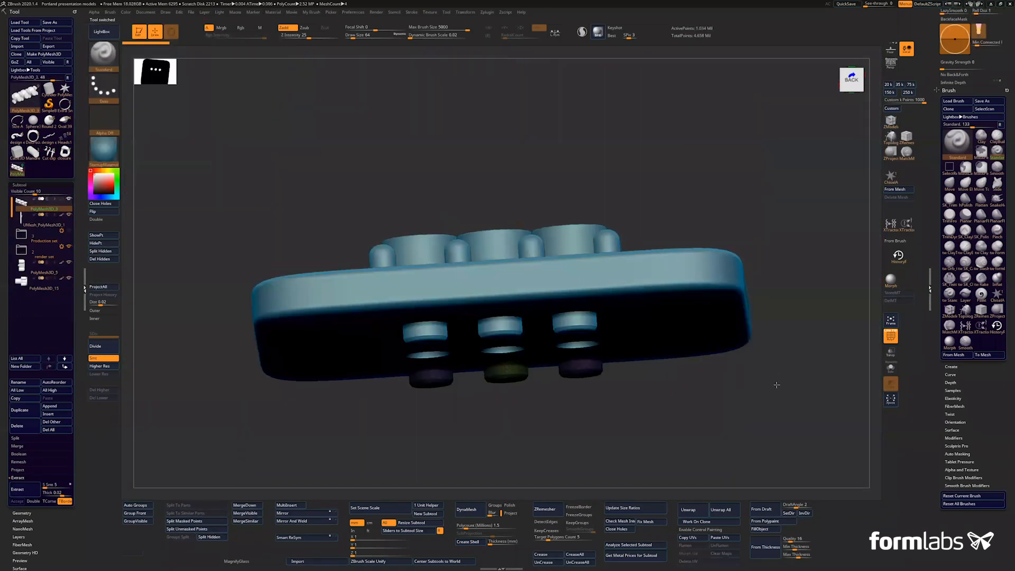
pyautogui.moveTo(760, 421); pyautogui.dragTo(760, 426)
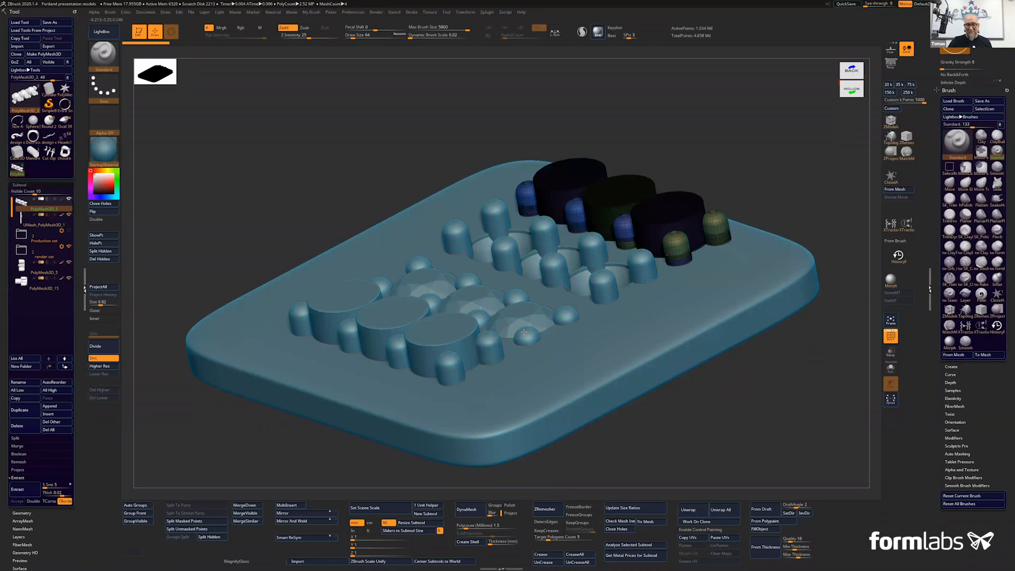
pyautogui.moveTo(699, 403); pyautogui.dragTo(698, 413)
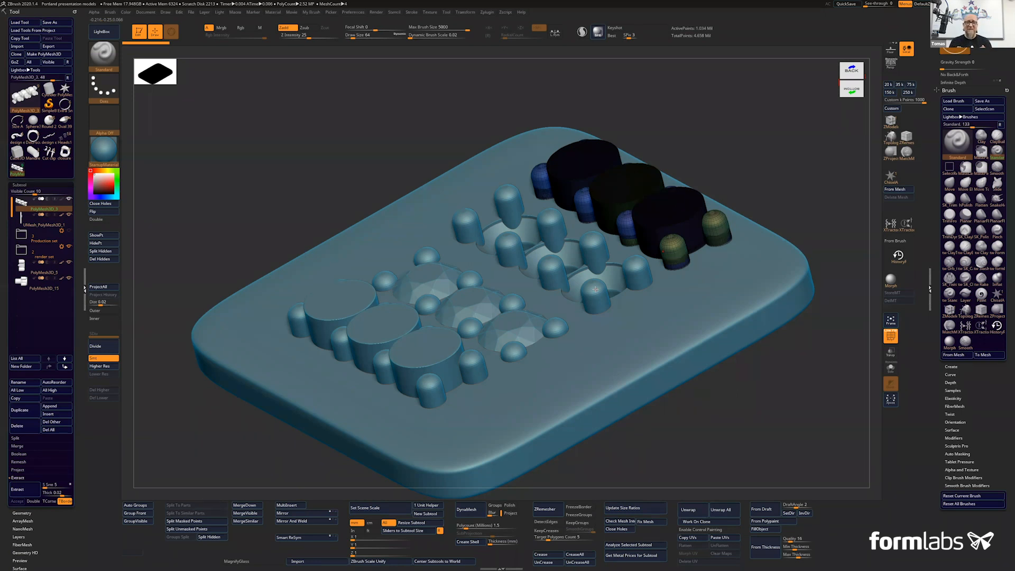
pyautogui.moveTo(672, 423); pyautogui.dragTo(502, 322)
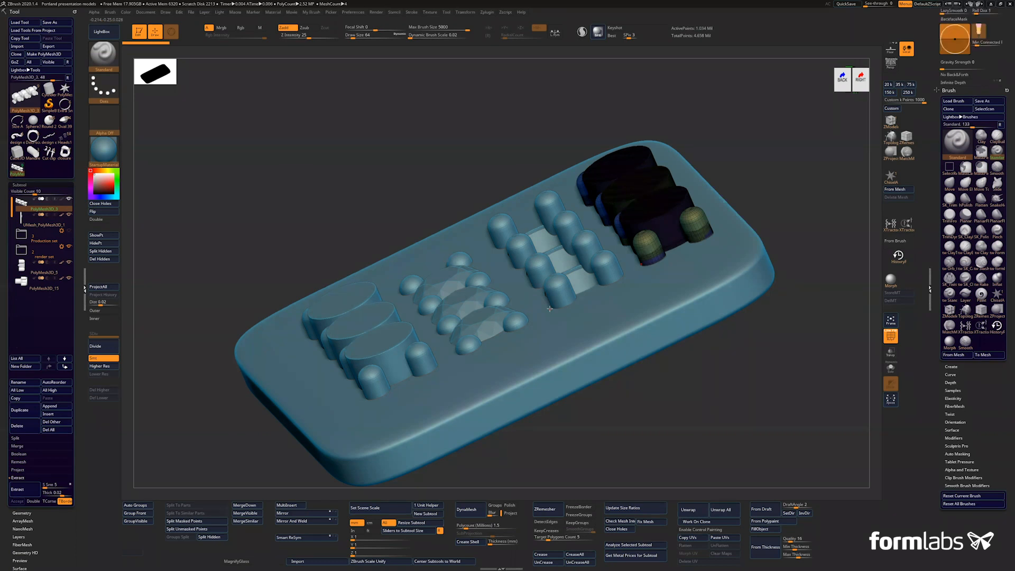
pyautogui.keyDown('ctrl'); pyautogui.moveTo(668, 420); pyautogui.dragTo(660, 399, button='right'); pyautogui.keyUp('ctrl')
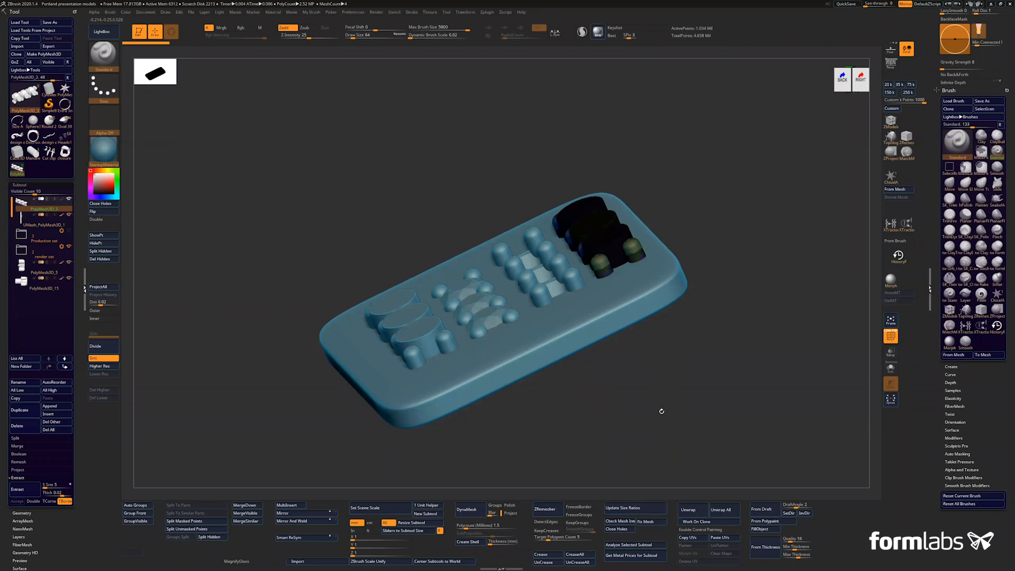
pyautogui.moveTo(661, 398); pyautogui.dragTo(703, 408)
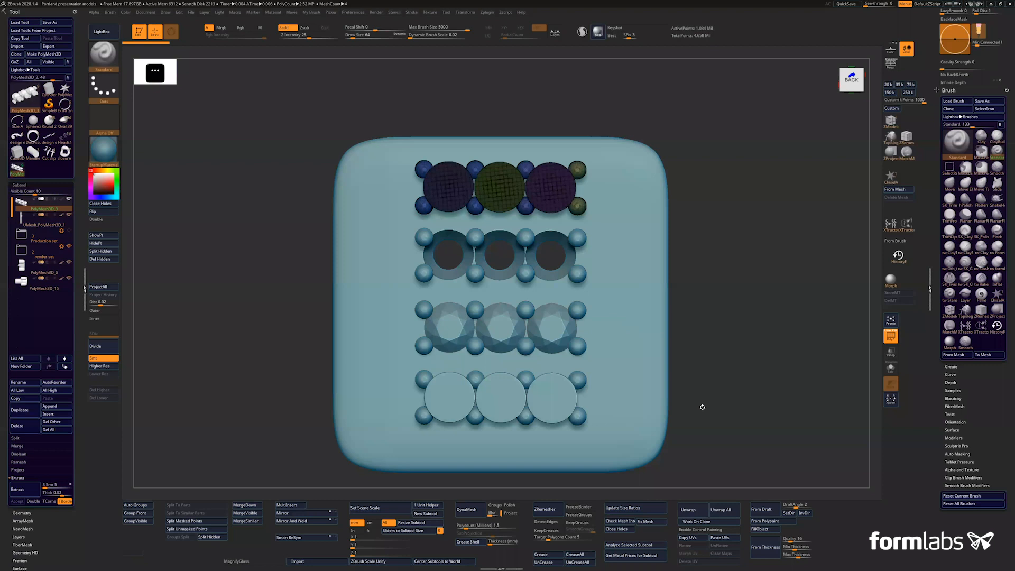
# Open the IMM Draw Size plugin and point out its desired IMM size in millimetres
pyautogui.moveTo(989, 407); pyautogui.dragTo(988, 539)
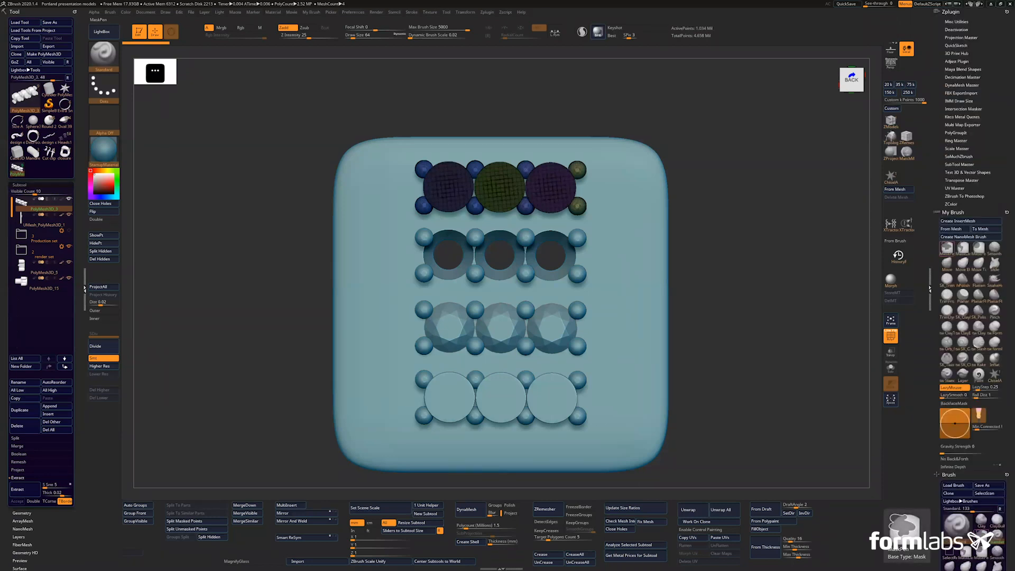
pyautogui.click(960, 101)
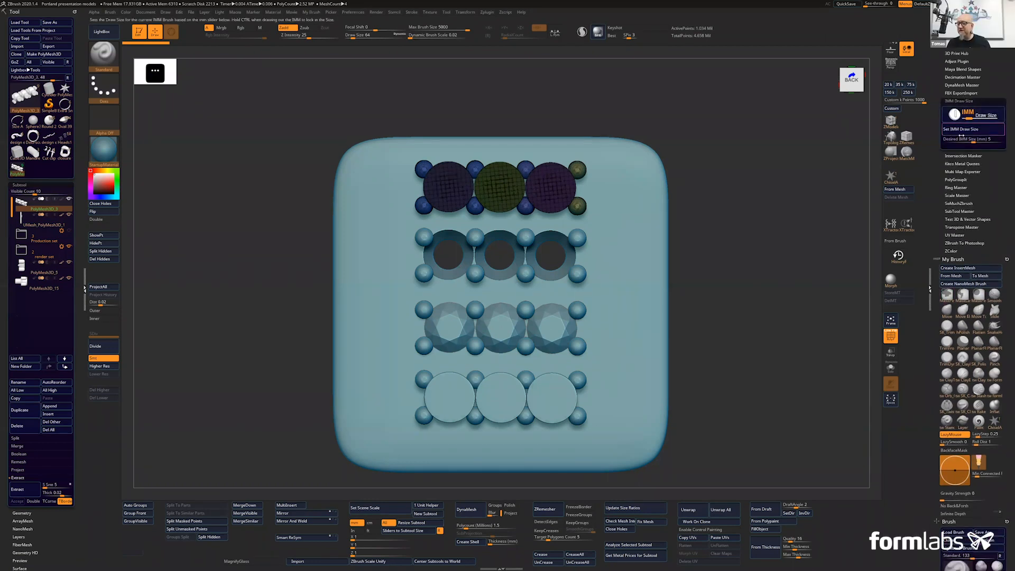
pyautogui.click(950, 139)
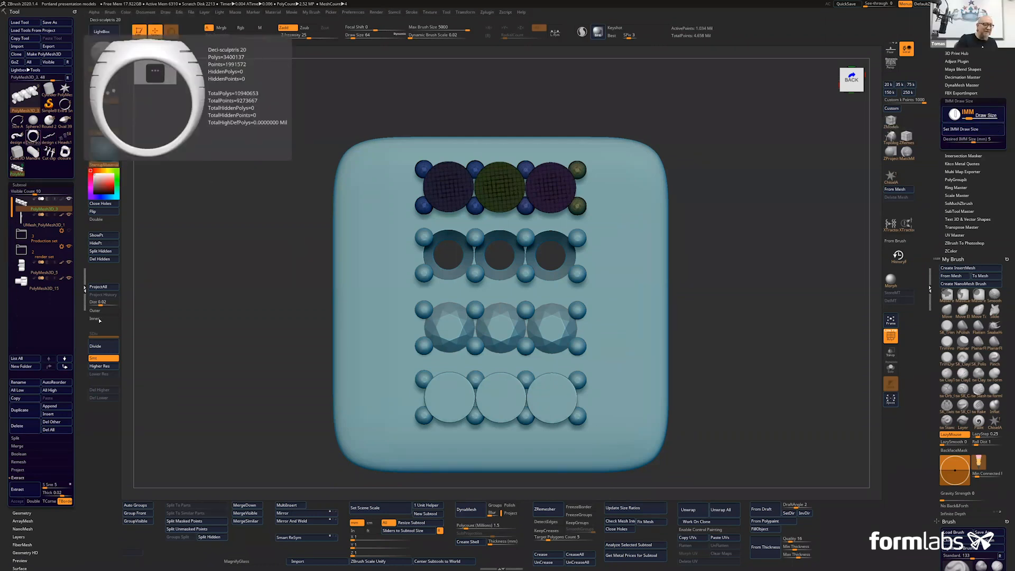
# Switch to the signet ring tool and make the Pre-deci 1 mil ring the active, framed subtool
pyautogui.click(33, 138)
pyautogui.moveTo(557, 315); pyautogui.dragTo(507, 248)
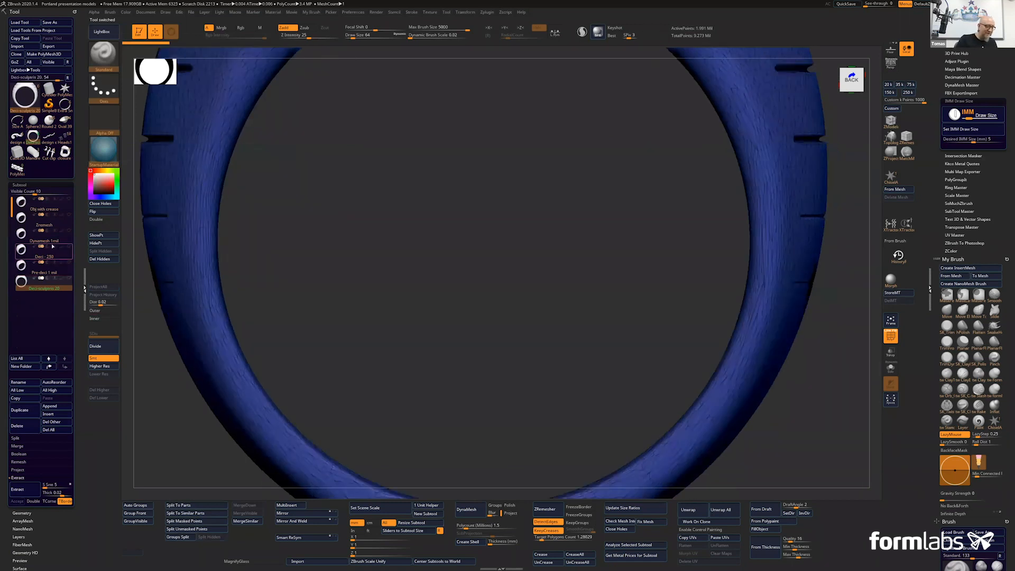
pyautogui.keyDown('alt'); pyautogui.click(226, 446); pyautogui.keyUp('alt')
pyautogui.press('f')
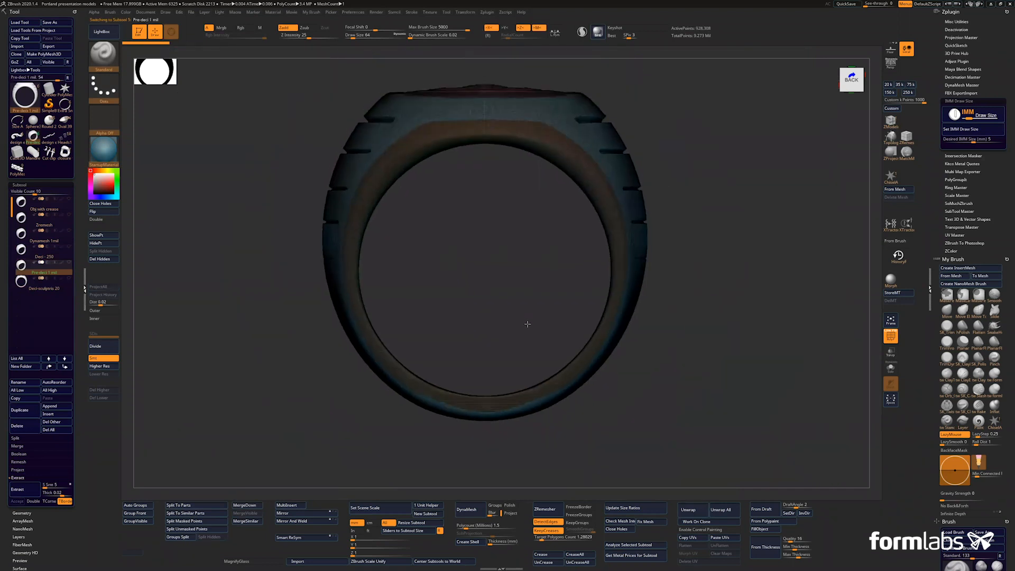
pyautogui.moveTo(527, 323); pyautogui.dragTo(525, 324)
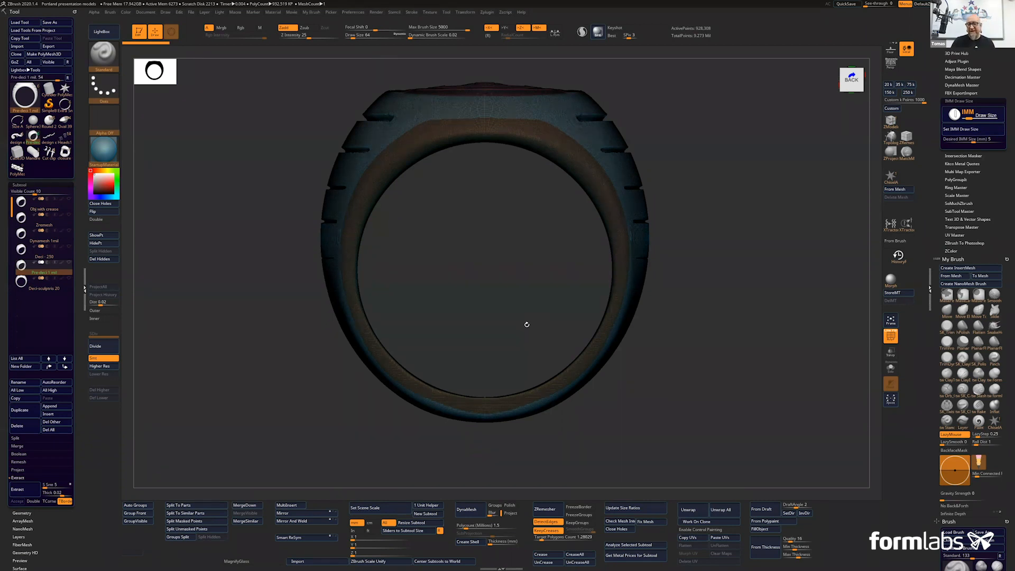
# Duplicate the Pre-deci 1 mil ring at the end of the subtool list and append the 18.14mm x 50mm mandrel
pyautogui.moveTo(42, 268); pyautogui.dragTo(42, 296)
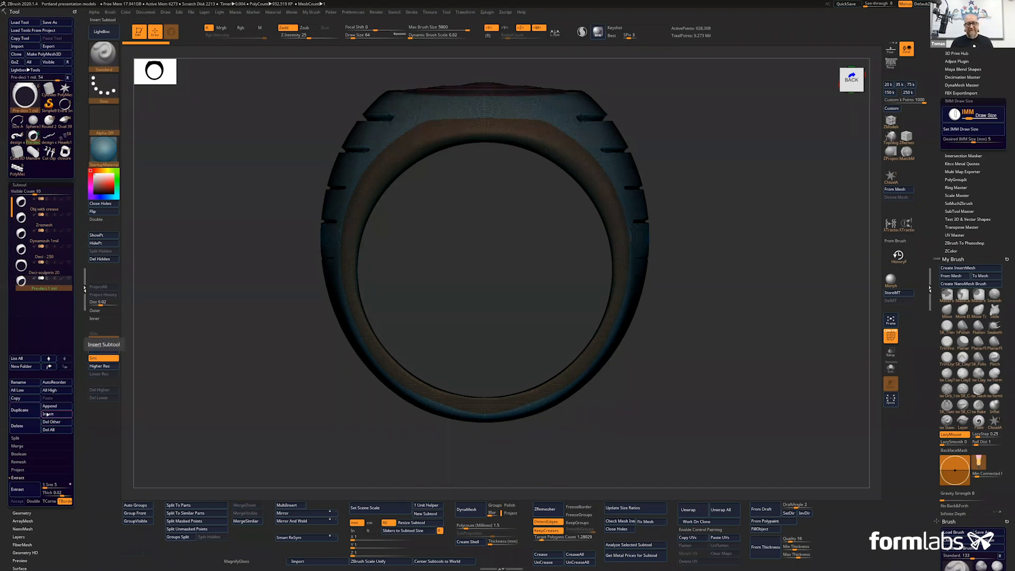
pyautogui.click(47, 415)
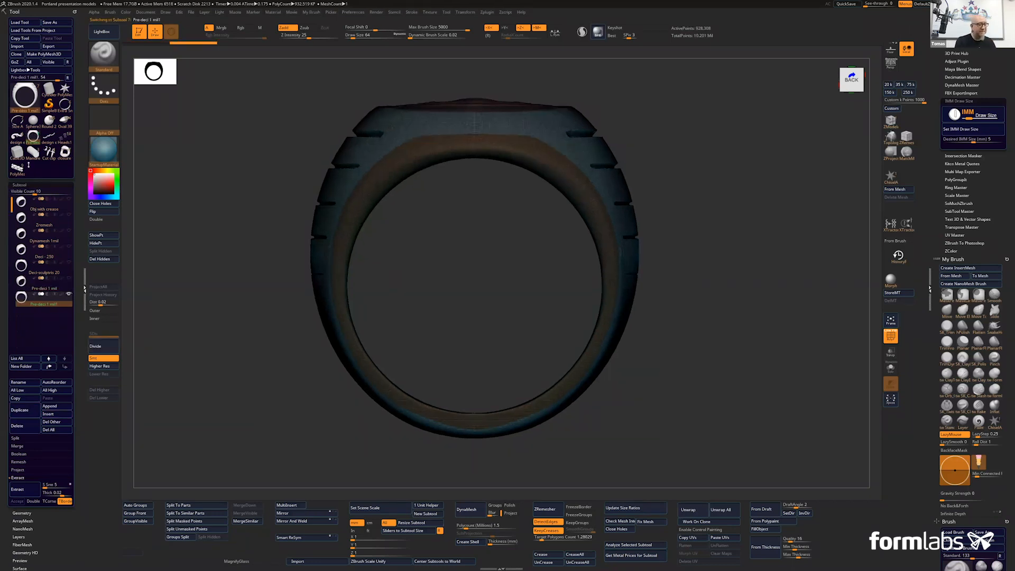
pyautogui.click(64, 406)
pyautogui.click(221, 477)
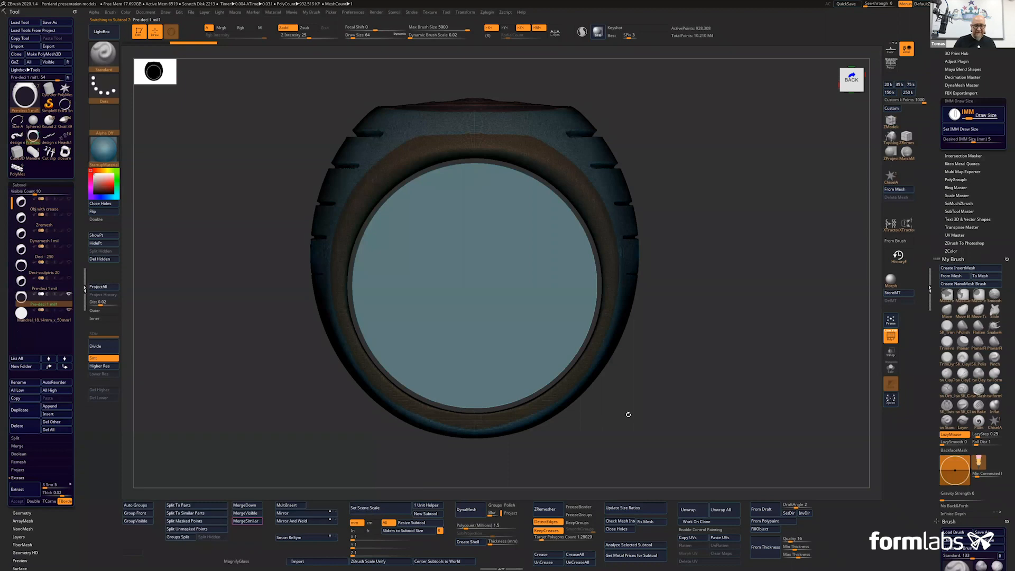
pyautogui.moveTo(668, 406); pyautogui.dragTo(662, 406)
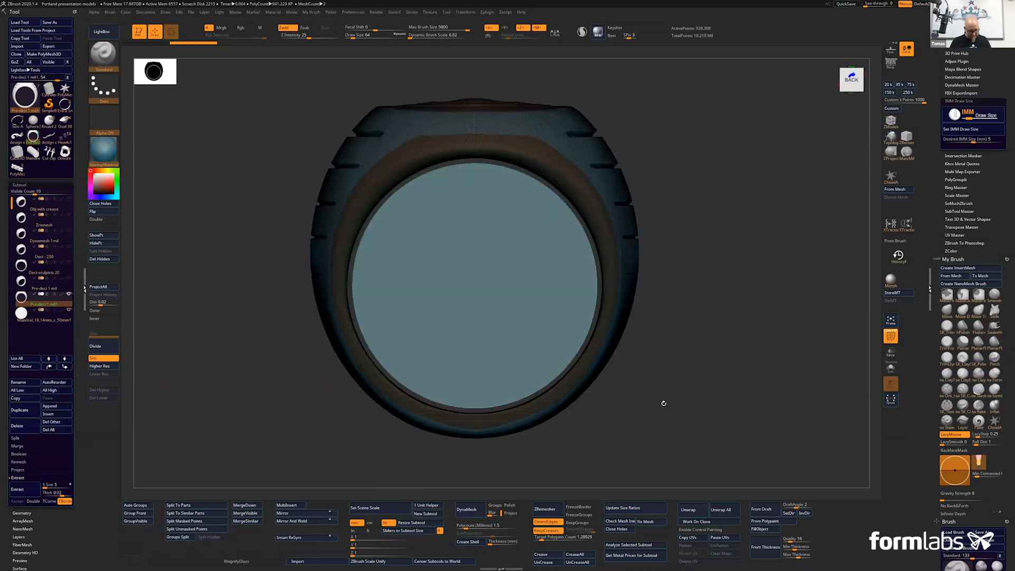
# Scale the mandrel up to a larger finger size and move it down until its top meets the ring opening
pyautogui.press('w')
pyautogui.keyDown('alt'); pyautogui.moveTo(474, 265); pyautogui.dragTo(465, 239, button='right'); pyautogui.keyUp('alt')
pyautogui.moveTo(468, 245); pyautogui.dragTo(493, 279)
pyautogui.keyDown('alt'); pyautogui.click(468, 260); pyautogui.keyUp('alt')
pyautogui.moveTo(466, 220); pyautogui.dragTo(466, 243)
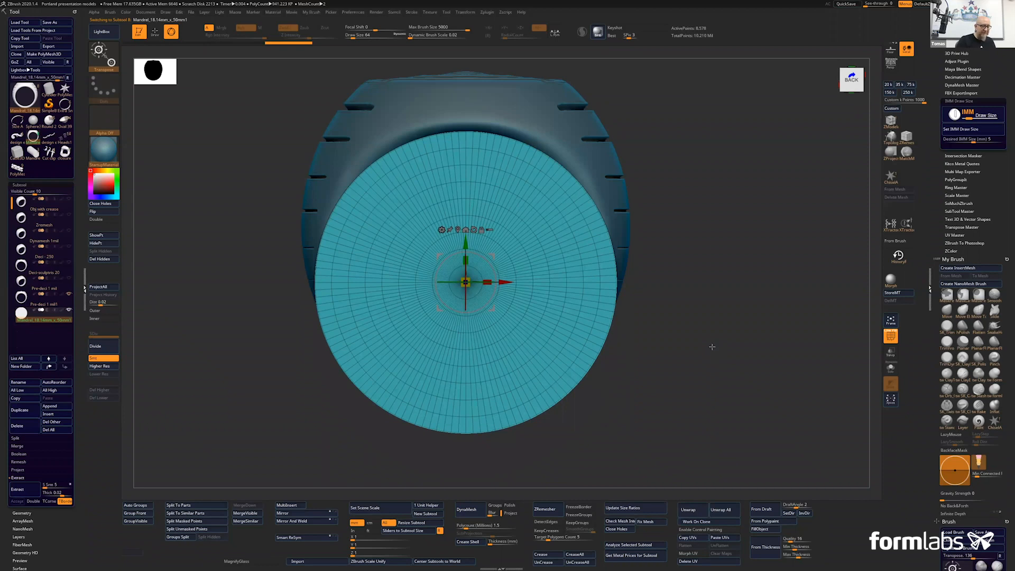
# Select the duplicated ring subtool and nudge it vertically against the top of the mandrel
pyautogui.moveTo(58, 303)
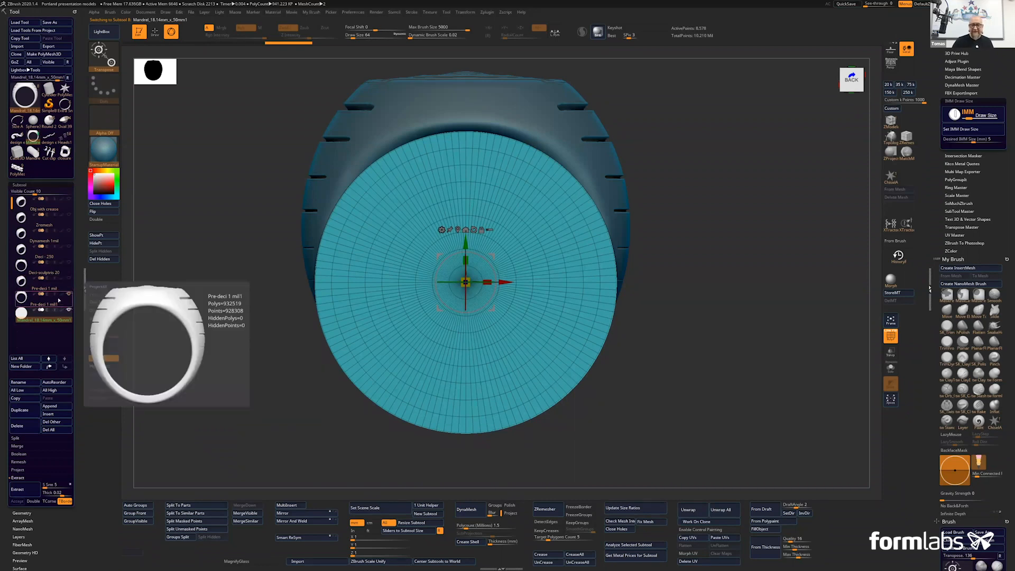
pyautogui.click(59, 301)
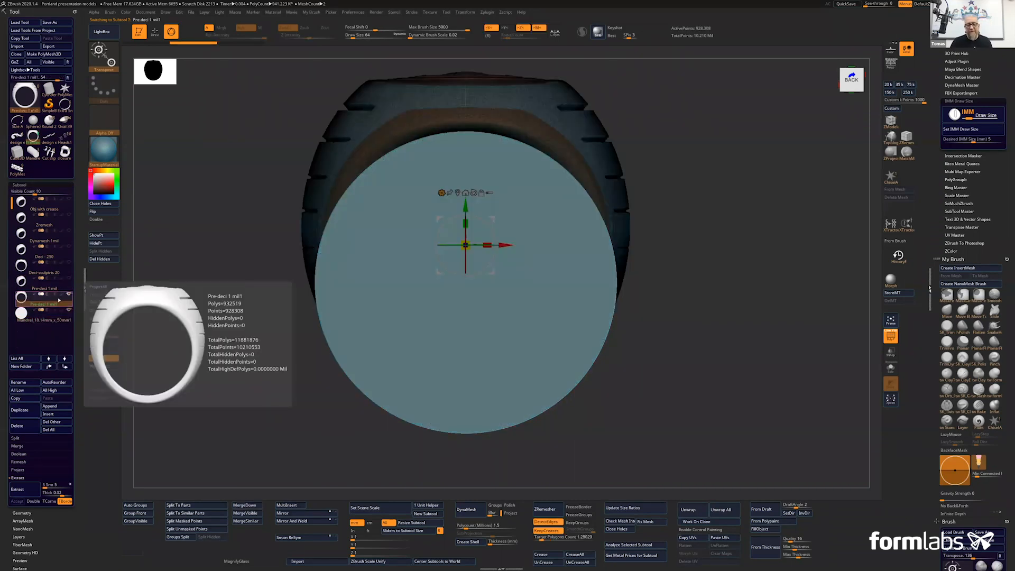
pyautogui.keyDown('alt'); pyautogui.moveTo(581, 111); pyautogui.dragTo(597, 124, button='right'); pyautogui.keyUp('alt')
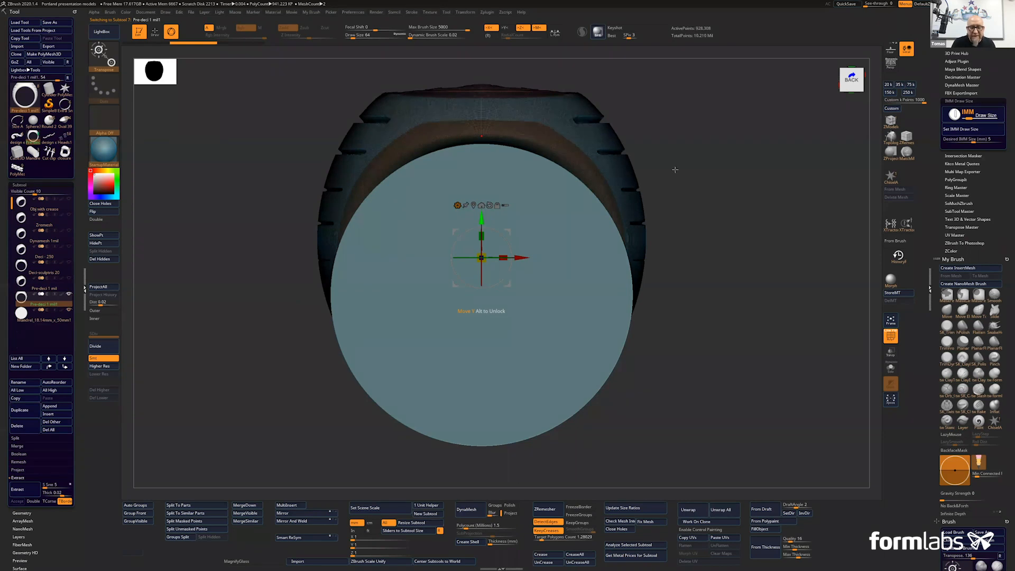
pyautogui.moveTo(720, 257); pyautogui.dragTo(718, 247)
pyautogui.moveTo(481, 220); pyautogui.dragTo(481, 220)
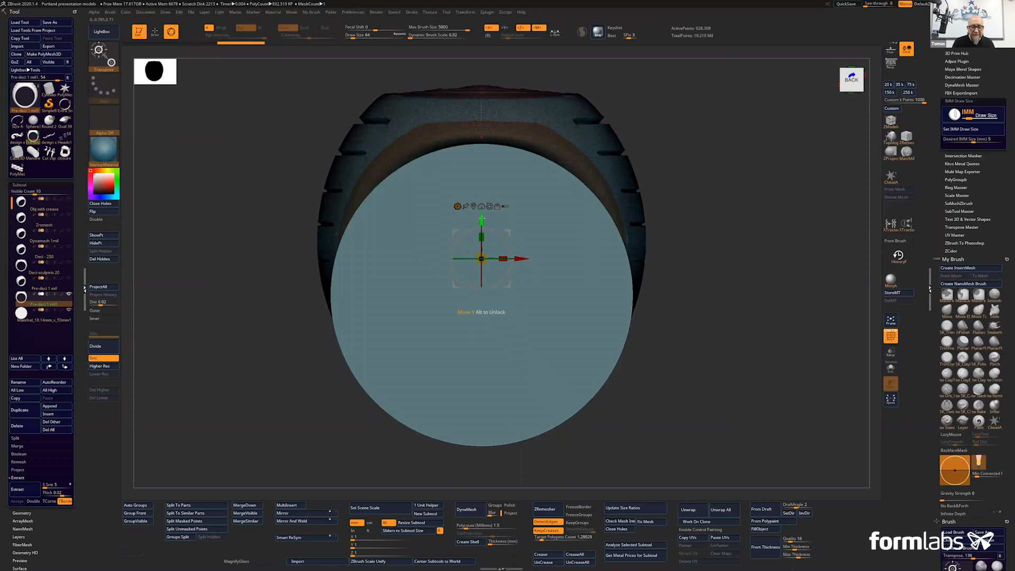
pyautogui.click(963, 310)
pyautogui.press('space')
pyautogui.moveTo(688, 276); pyautogui.dragTo(712, 278)
pyautogui.moveTo(767, 321); pyautogui.dragTo(768, 314)
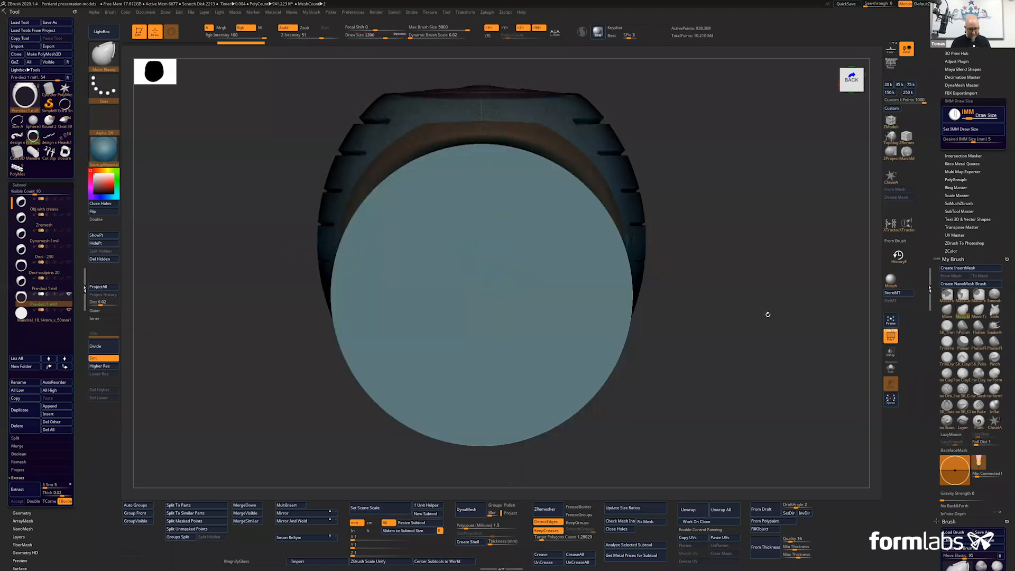
# Mask the ring's top section and stretch the unmasked band downward to about 1.18 times its height to clear the mandrel
pyautogui.press('w')
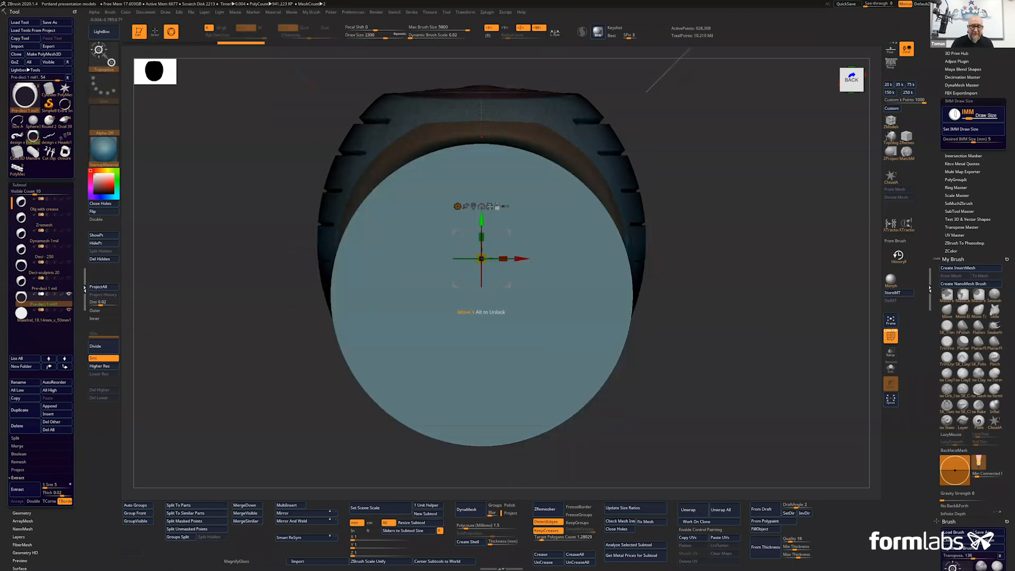
pyautogui.moveTo(661, 66)
pyautogui.keyDown('ctrl'); pyautogui.mouseDown()
pyautogui.moveTo(323, 127)
pyautogui.moveTo(323, 141)
pyautogui.mouseUp(); pyautogui.keyUp('ctrl')
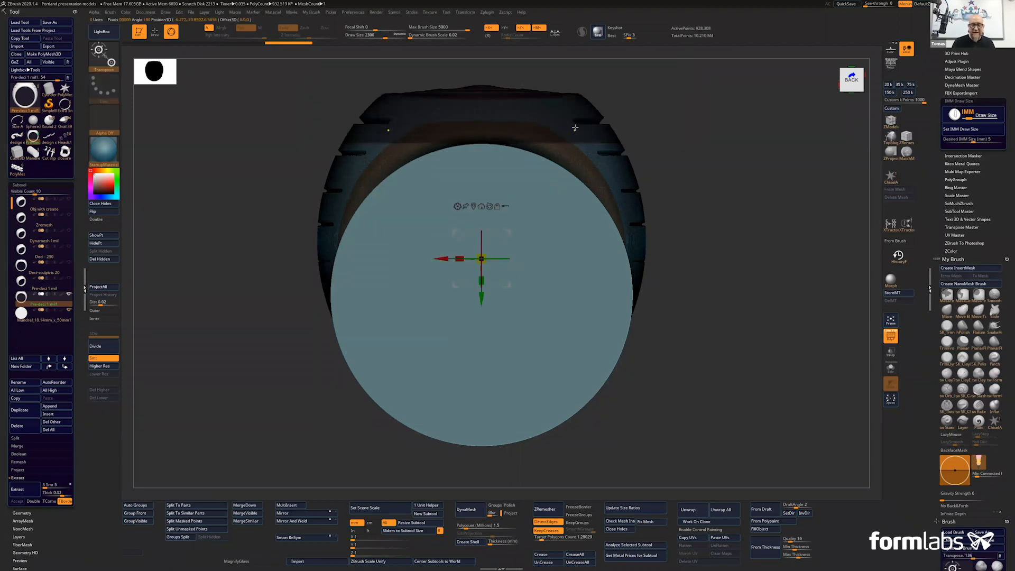
pyautogui.keyDown('alt'); pyautogui.moveTo(481, 298); pyautogui.dragTo(481, 185); pyautogui.keyUp('alt')
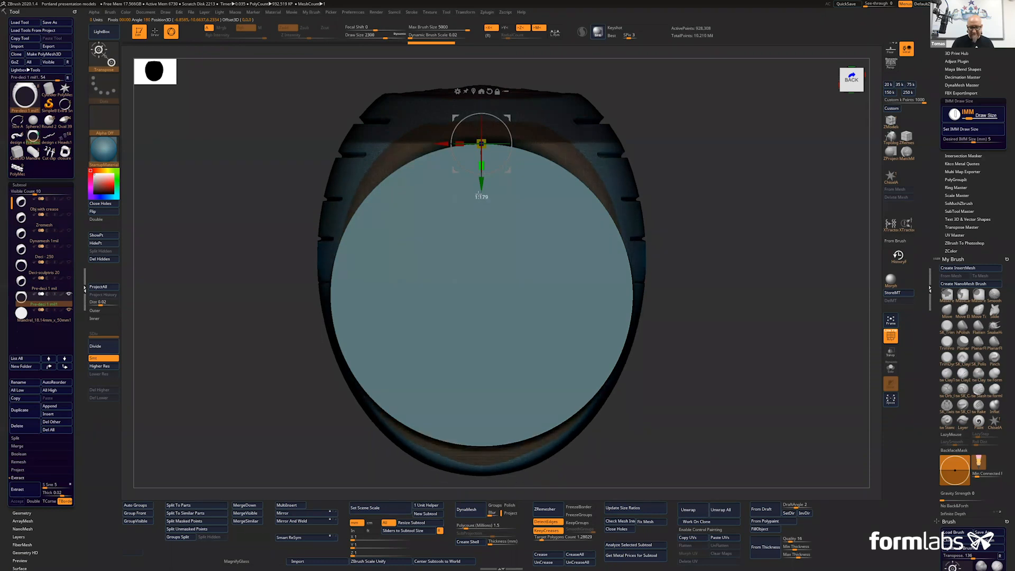
# Turn transparency on and PolyFrame off, and set the Move Elastic brush's dynamic brush scale to 0.7
pyautogui.click(891, 351)
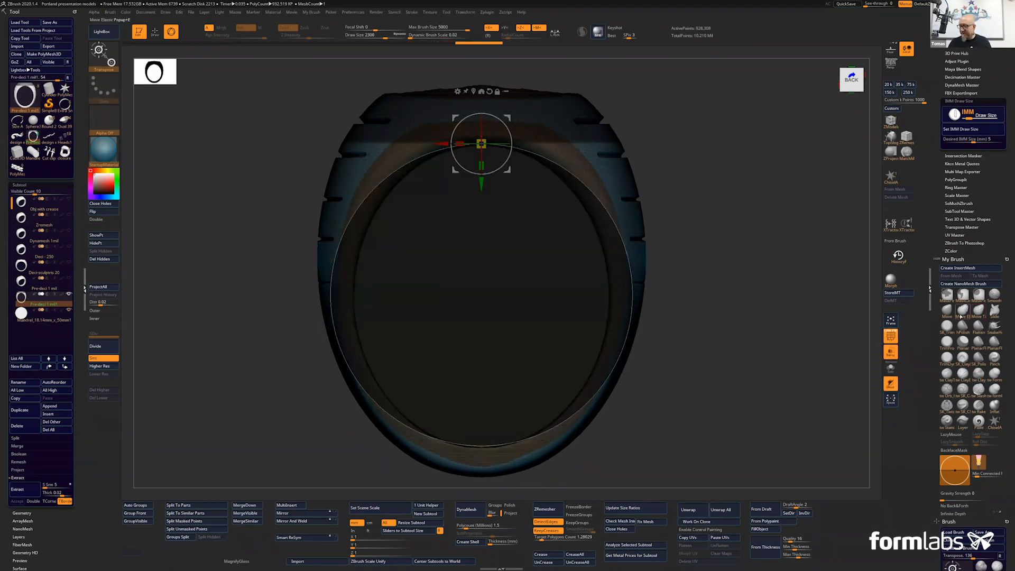
pyautogui.click(890, 334)
pyautogui.click(963, 311)
pyautogui.press('space')
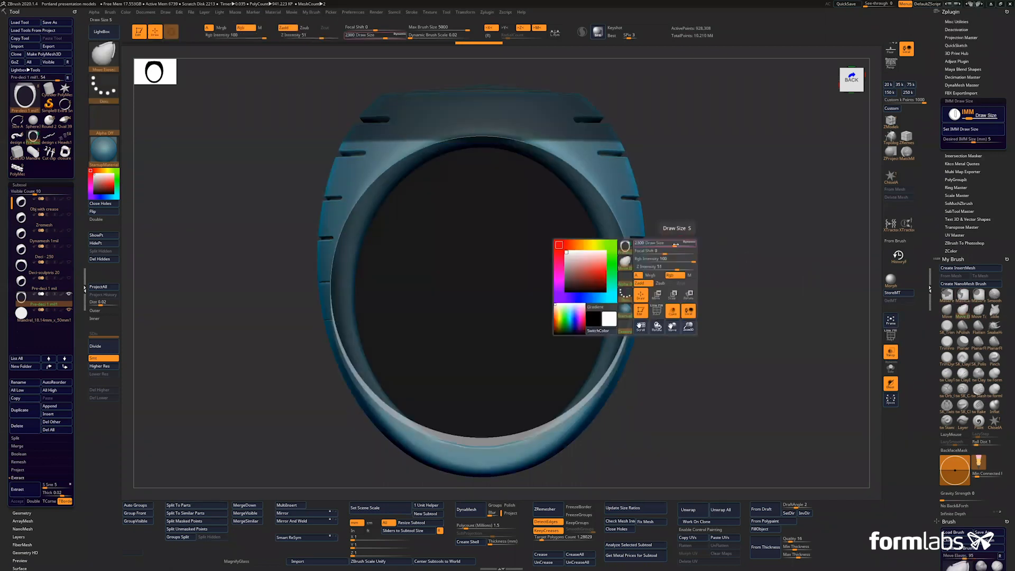
pyautogui.click(411, 37)
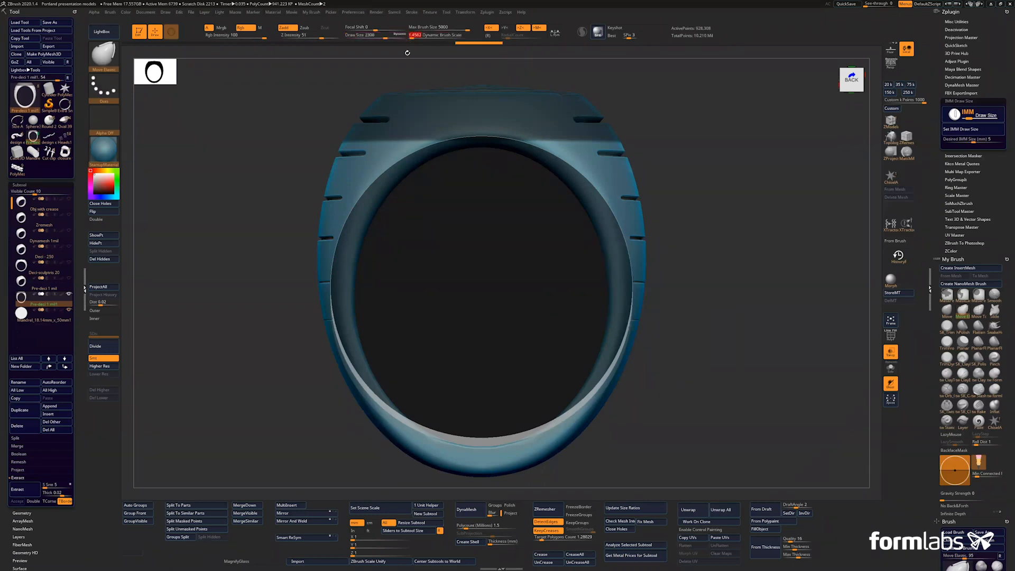
pyautogui.write('0.7')
pyautogui.press('Return')
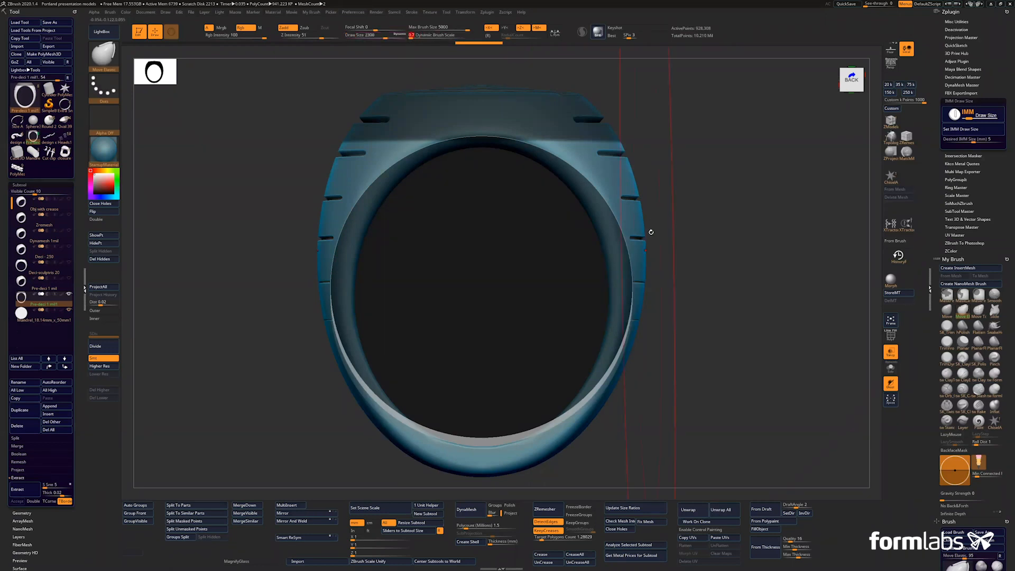
# Push the unmasked band outward with the Move Elastic brush until its inner edge follows the mandrel's circumference on both sides
pyautogui.moveTo(677, 234); pyautogui.dragTo(645, 233)
pyautogui.press('space')
pyautogui.keyDown('shift'); pyautogui.moveTo(736, 267); pyautogui.dragTo(625, 285); pyautogui.keyUp('shift')
pyautogui.moveTo(606, 219); pyautogui.dragTo(610, 218)
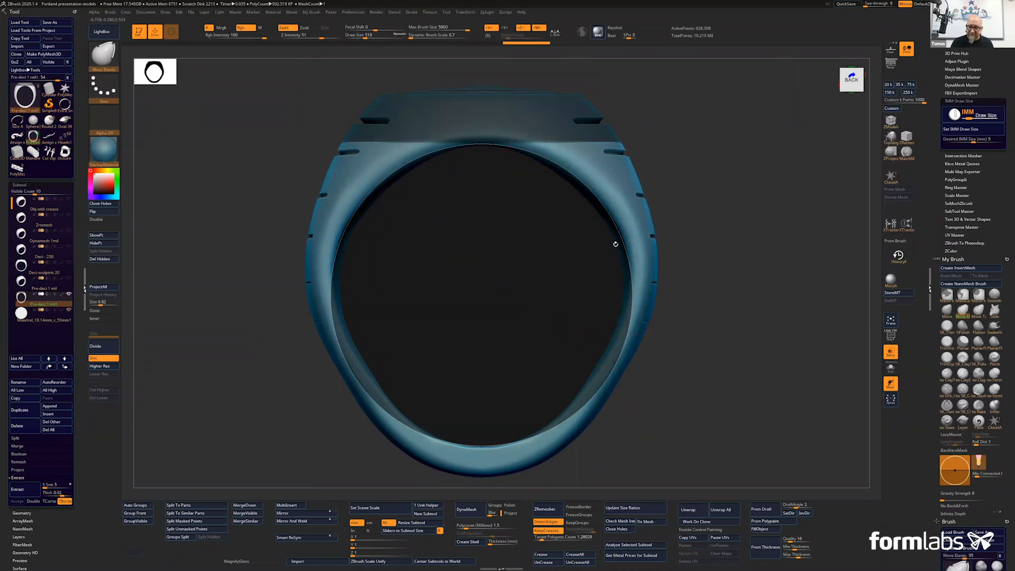
pyautogui.moveTo(610, 354); pyautogui.dragTo(615, 356)
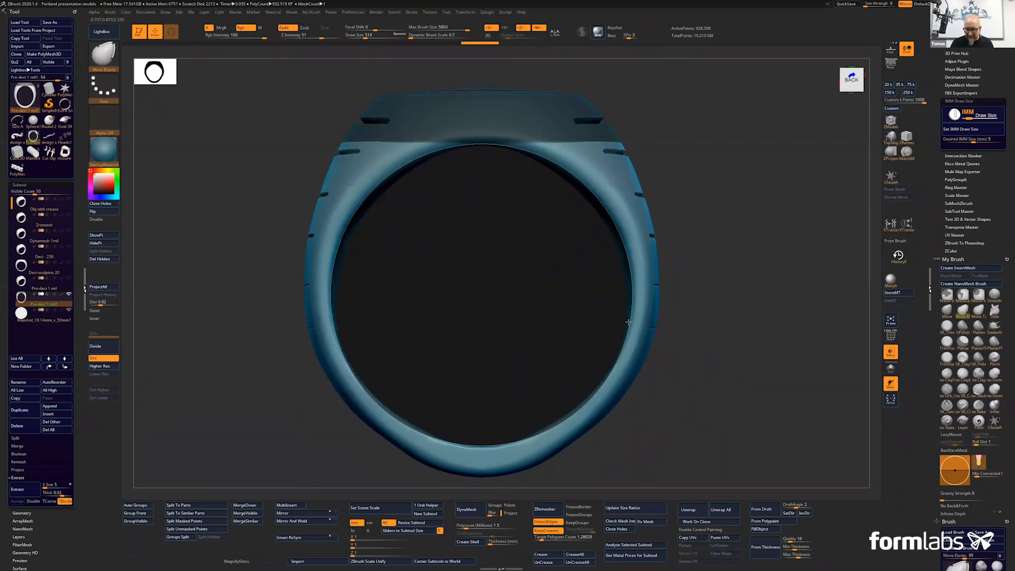
pyautogui.moveTo(626, 295); pyautogui.dragTo(628, 295)
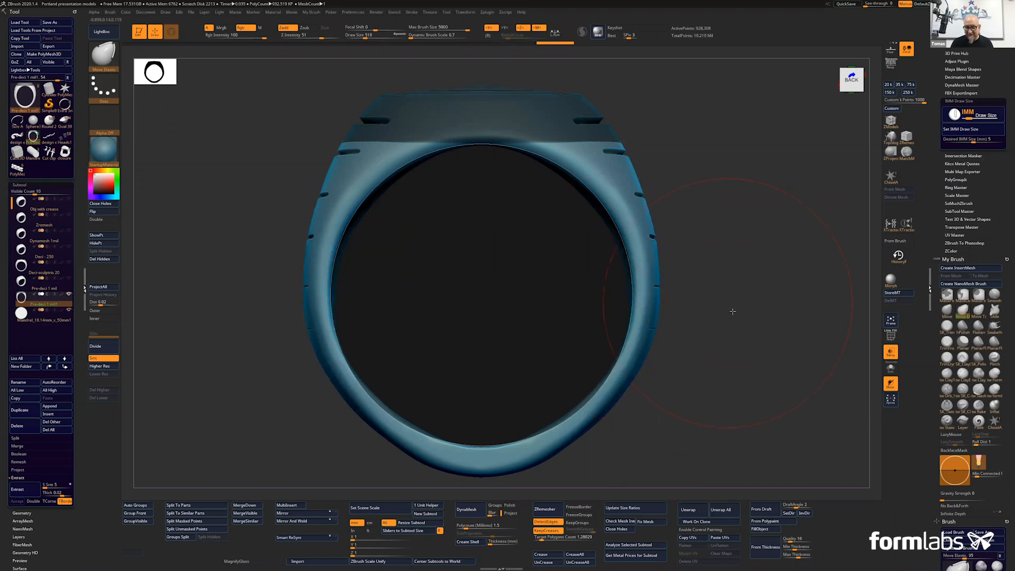
pyautogui.moveTo(580, 404); pyautogui.dragTo(581, 405)
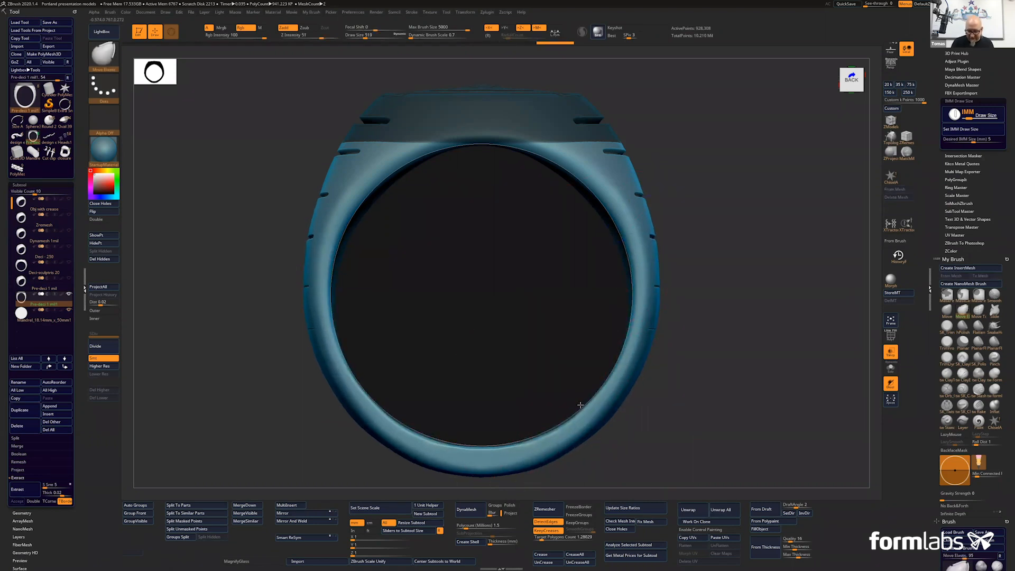
# Reduce the draw size to 321 and pull the side grooves slightly upward with Move Elastic in the right side view
pyautogui.keyDown('shift'); pyautogui.moveTo(707, 347); pyautogui.dragTo(637, 301); pyautogui.keyUp('shift')
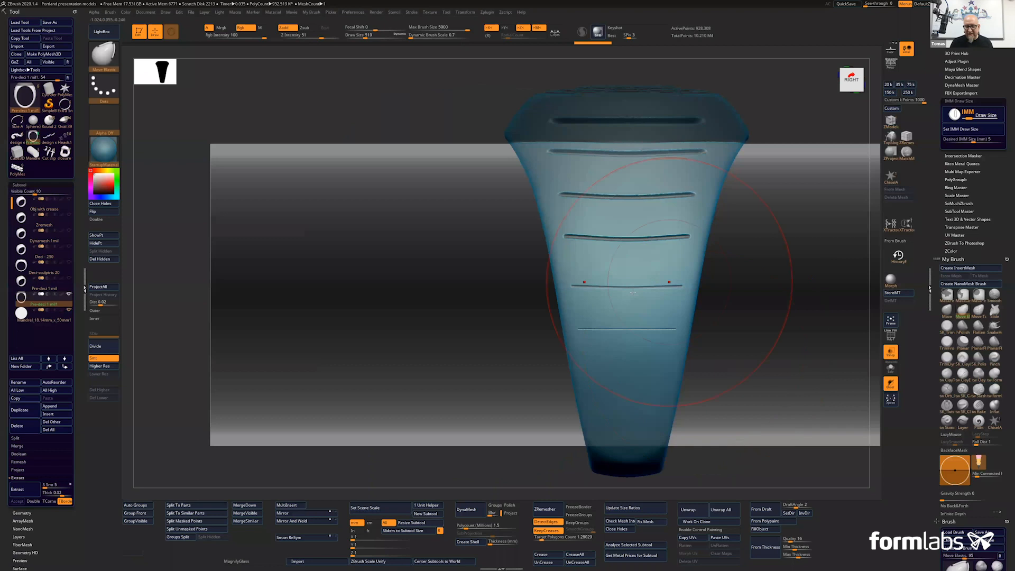
pyautogui.moveTo(627, 274); pyautogui.dragTo(626, 274, button='right')
pyautogui.click(628, 290)
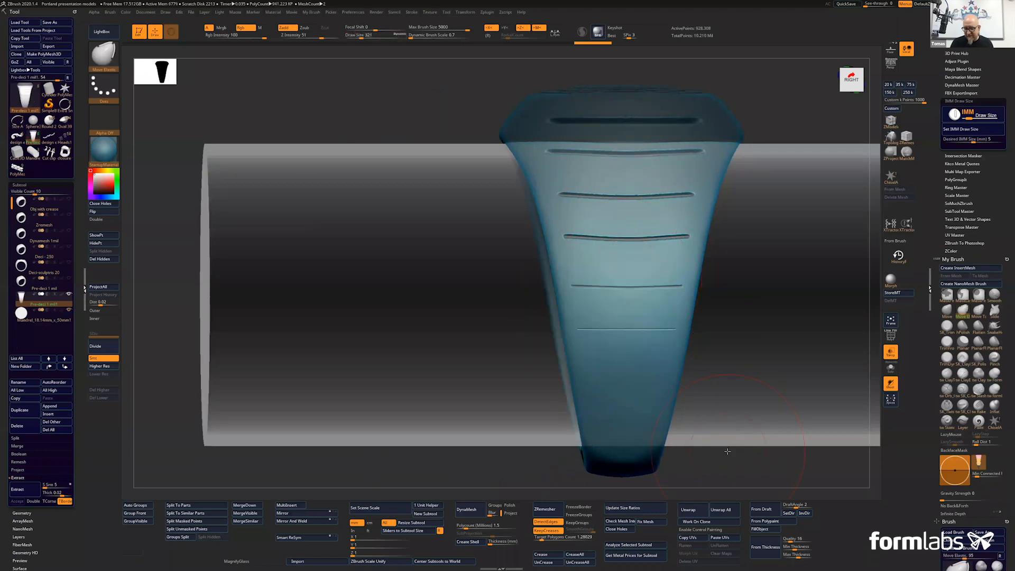
pyautogui.keyDown('shift'); pyautogui.moveTo(727, 451); pyautogui.dragTo(722, 447); pyautogui.keyUp('shift')
pyautogui.moveTo(631, 333); pyautogui.dragTo(632, 330)
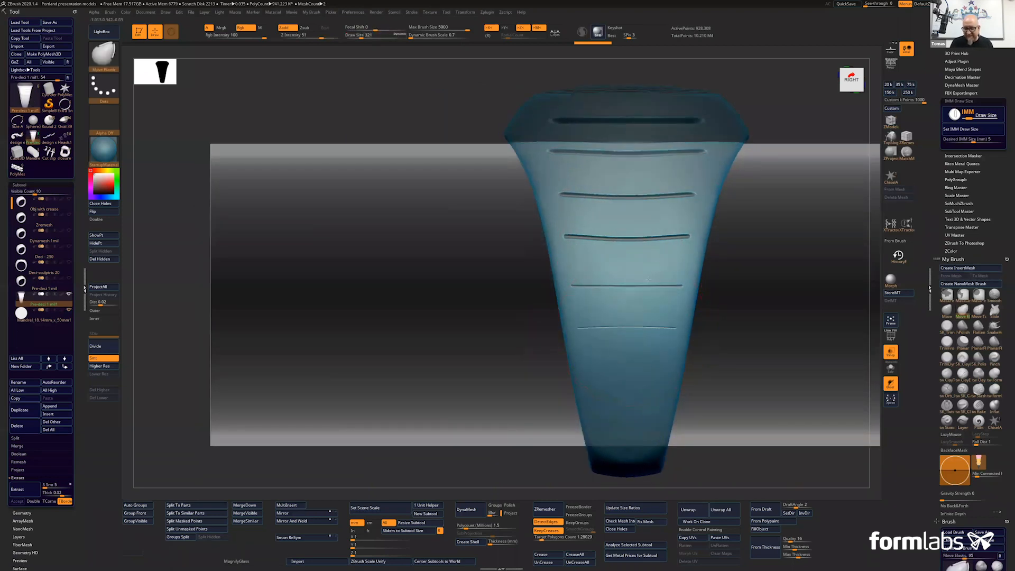
pyautogui.moveTo(641, 245); pyautogui.dragTo(644, 198)
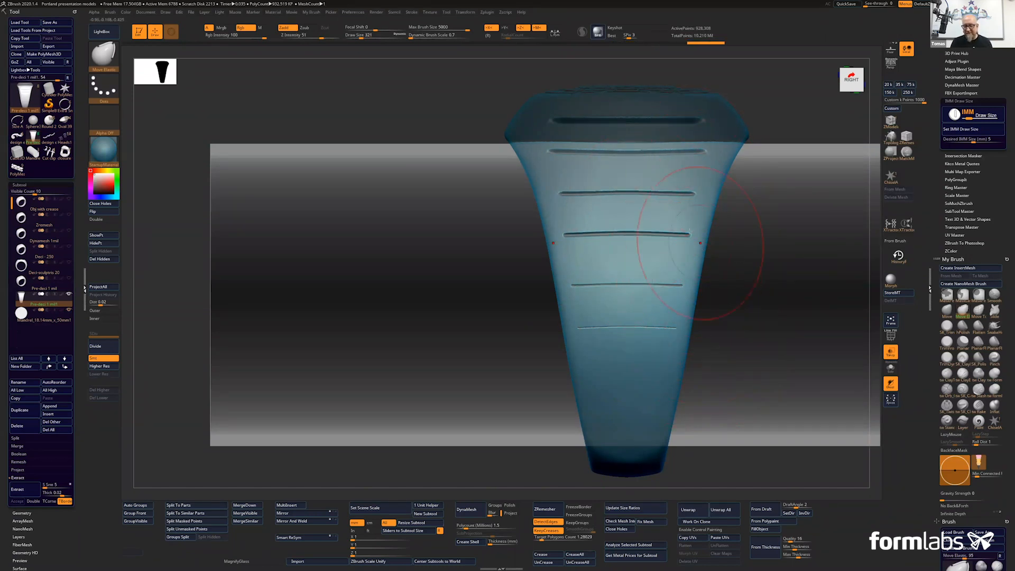
# Clear the mask and smooth the transition between the ring's top section and the stretched band
pyautogui.keyDown('shift'); pyautogui.moveTo(769, 446); pyautogui.dragTo(747, 438); pyautogui.keyUp('shift')
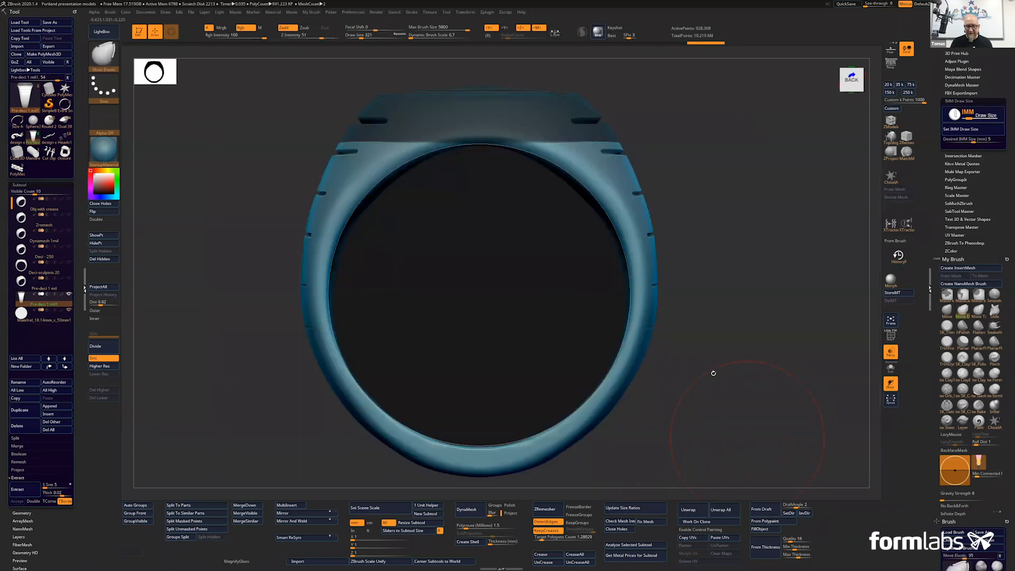
pyautogui.press('f')
pyautogui.moveTo(730, 339)
pyautogui.mouseDown()
pyautogui.moveTo(642, 351)
pyautogui.moveTo(576, 227)
pyautogui.moveTo(574, 202)
pyautogui.mouseUp()
pyautogui.moveTo(686, 407)
pyautogui.keyDown('ctrl'); pyautogui.mouseDown()
pyautogui.moveTo(695, 425)
pyautogui.moveTo(690, 407)
pyautogui.mouseUp(); pyautogui.keyUp('ctrl')
pyautogui.keyDown('shift'); pyautogui.moveTo(562, 168); pyautogui.dragTo(525, 176); pyautogui.keyUp('shift')
pyautogui.moveTo(571, 204)
pyautogui.keyDown('shift'); pyautogui.mouseDown()
pyautogui.moveTo(555, 183)
pyautogui.moveTo(567, 183)
pyautogui.mouseUp(); pyautogui.keyUp('shift')
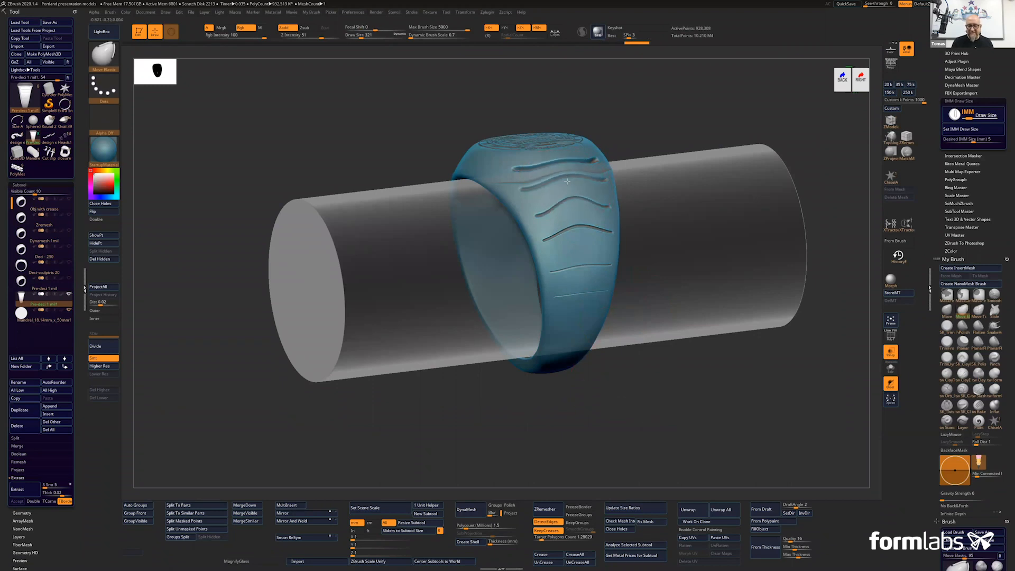
pyautogui.keyDown('shift'); pyautogui.moveTo(609, 440); pyautogui.dragTo(625, 434); pyautogui.keyUp('shift')
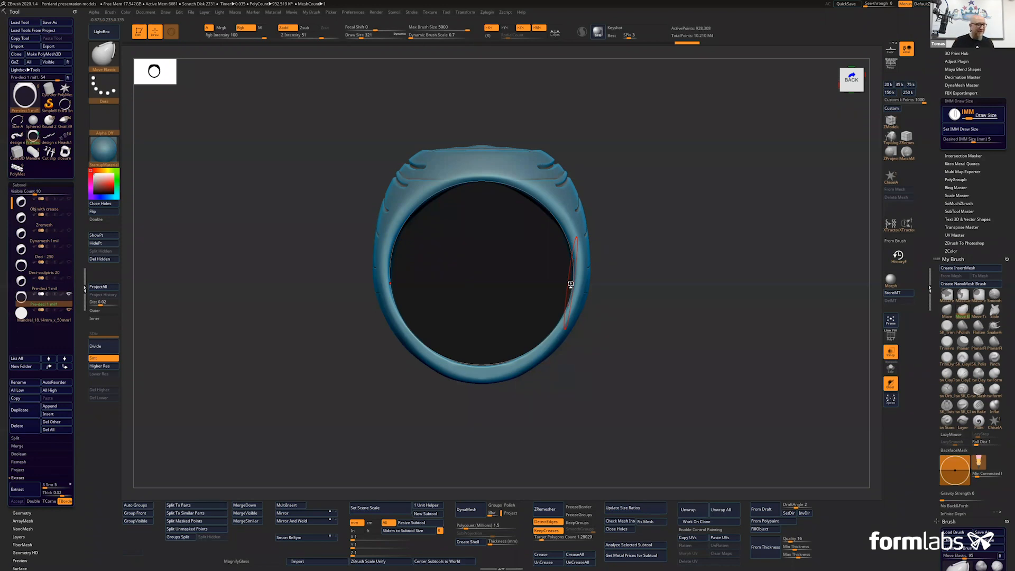
# Select the original Pre-deci 1 mil ring subtool and hide the mandrel and the enlarged duplicate
pyautogui.rightClick(417, 426)
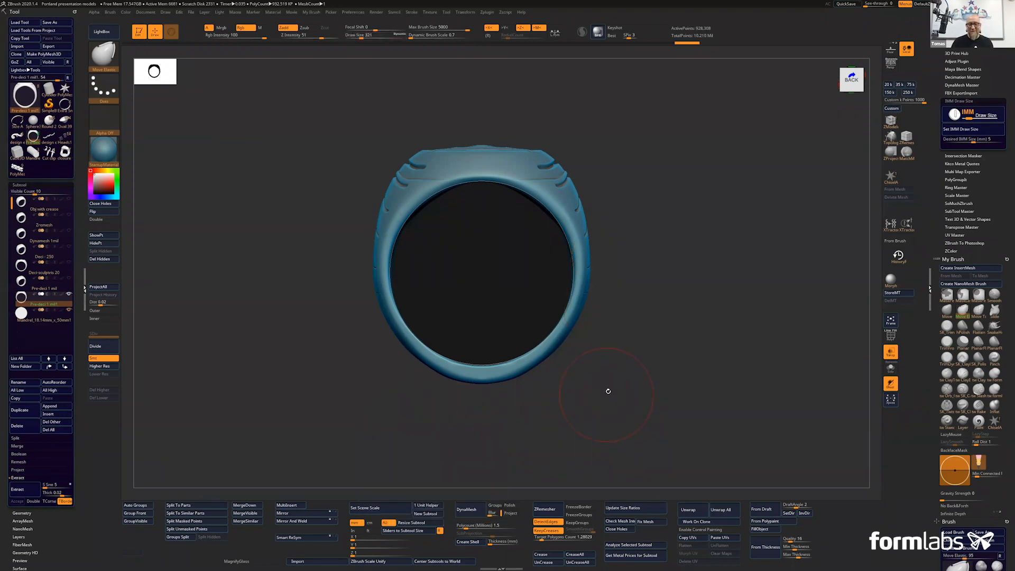
pyautogui.keyDown('alt'); pyautogui.moveTo(608, 392); pyautogui.dragTo(608, 367); pyautogui.keyUp('alt')
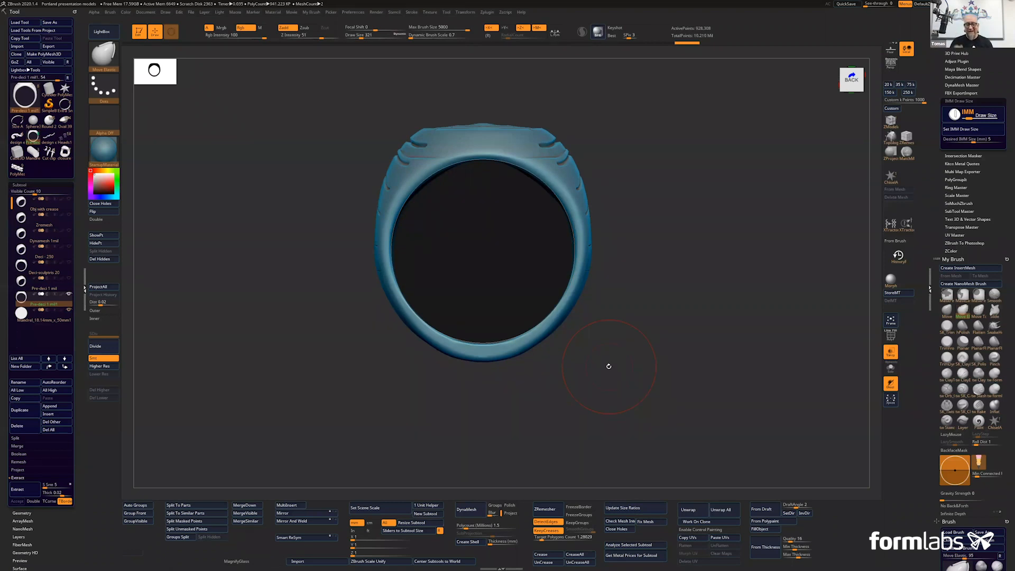
pyautogui.moveTo(385, 231)
pyautogui.mouseDown()
pyautogui.moveTo(390, 244)
pyautogui.moveTo(386, 217)
pyautogui.moveTo(400, 193)
pyautogui.mouseUp()
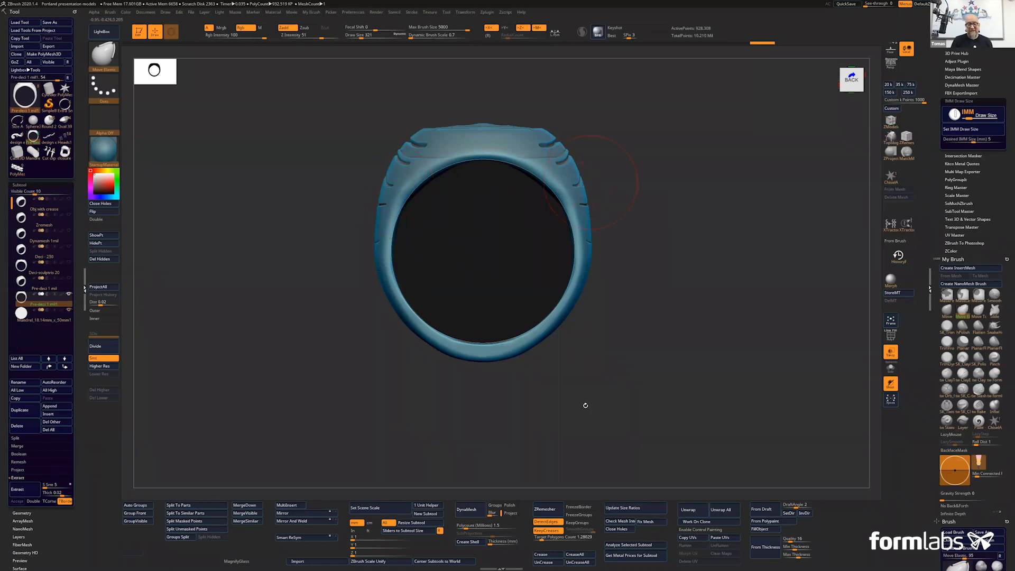
pyautogui.moveTo(675, 315); pyautogui.dragTo(661, 327)
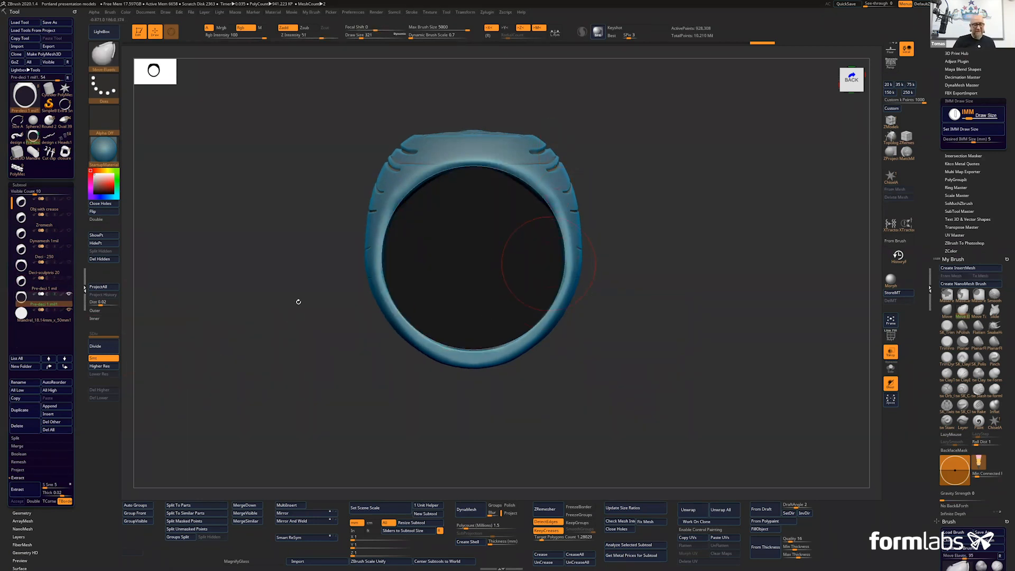
pyautogui.click(54, 285)
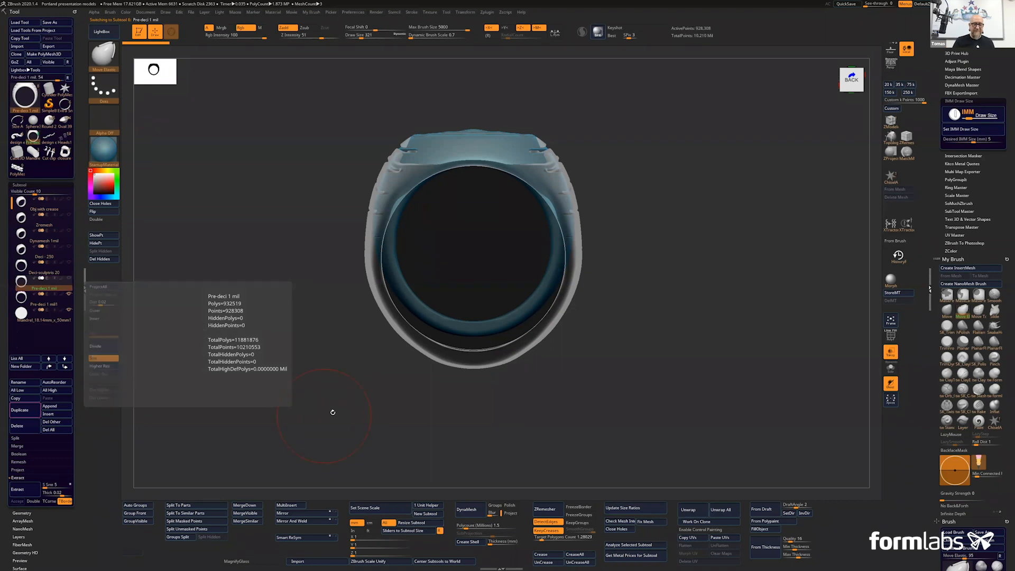
pyautogui.keyDown('alt'); pyautogui.moveTo(325, 409); pyautogui.dragTo(326, 396); pyautogui.keyUp('alt')
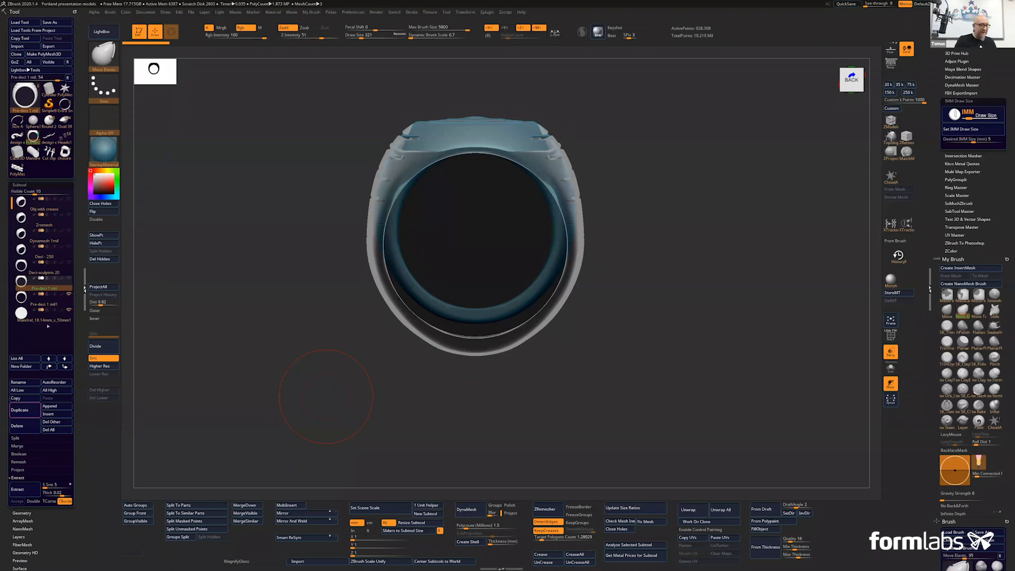
pyautogui.click(69, 295)
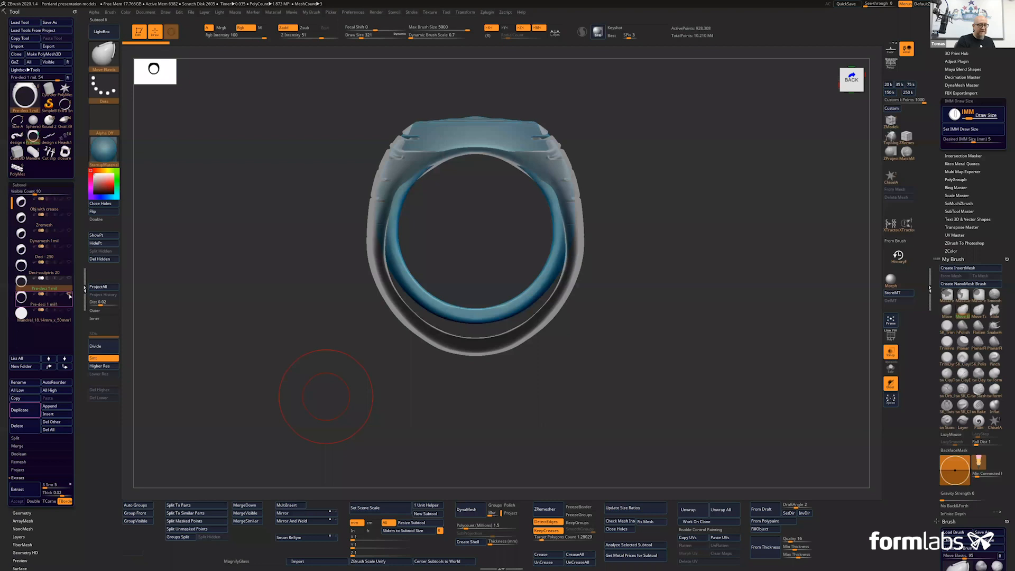
pyautogui.click(69, 295)
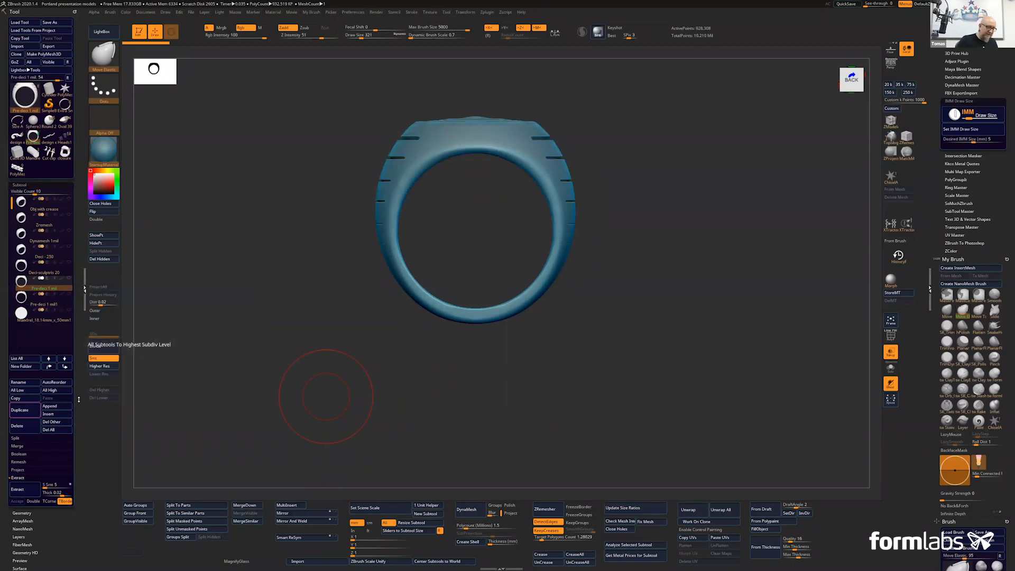
# Add a new layer to the original ring subtool and show the enlarged duplicate again
pyautogui.scroll(-5, 43, 328)
pyautogui.click(23, 337)
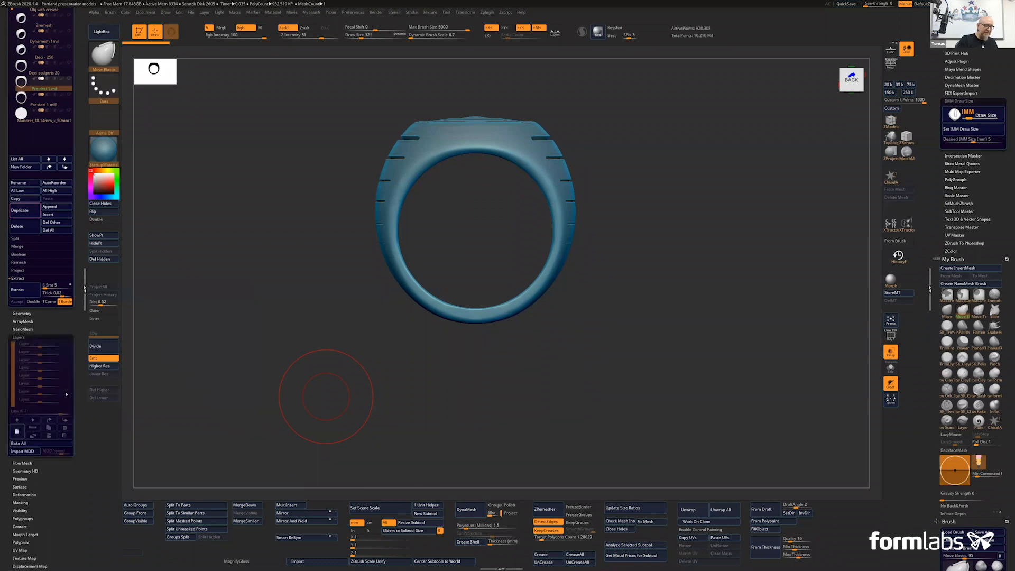
pyautogui.click(18, 431)
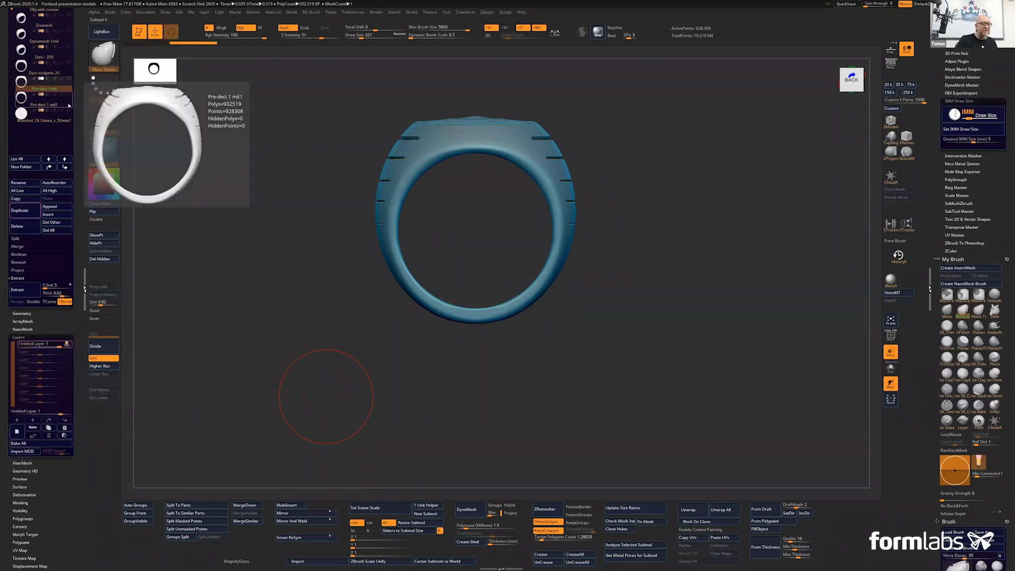
pyautogui.click(69, 106)
# Mask the original ring's top section and stretch the unmasked band down to meet the bottom of the enlarged duplicate
pyautogui.moveTo(559, 96)
pyautogui.keyDown('ctrl'); pyautogui.mouseDown()
pyautogui.moveTo(502, 101)
pyautogui.moveTo(379, 157)
pyautogui.mouseUp(); pyautogui.keyUp('ctrl')
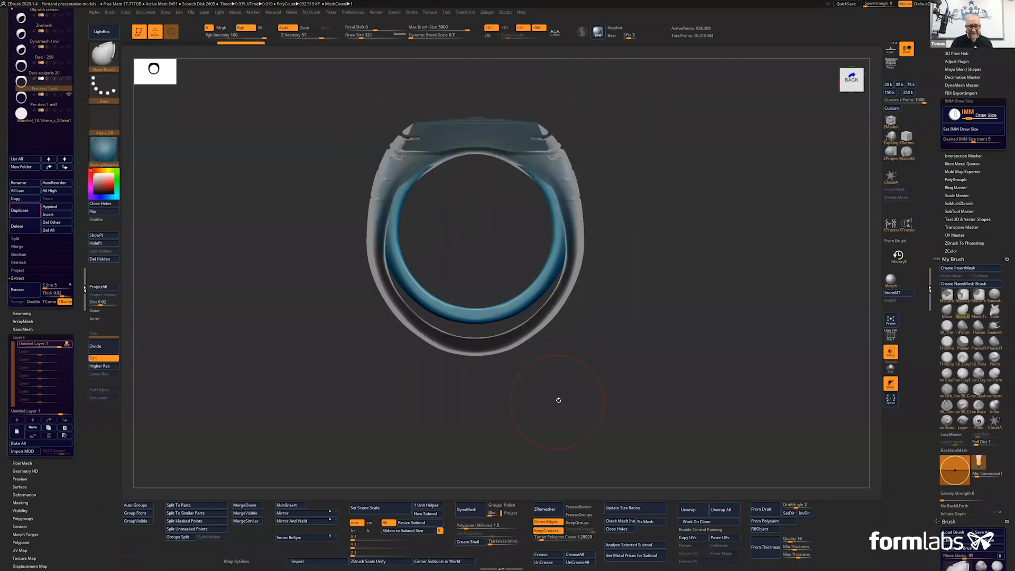
pyautogui.press('w')
pyautogui.keyDown('alt'); pyautogui.moveTo(482, 183); pyautogui.dragTo(483, 114); pyautogui.keyUp('alt')
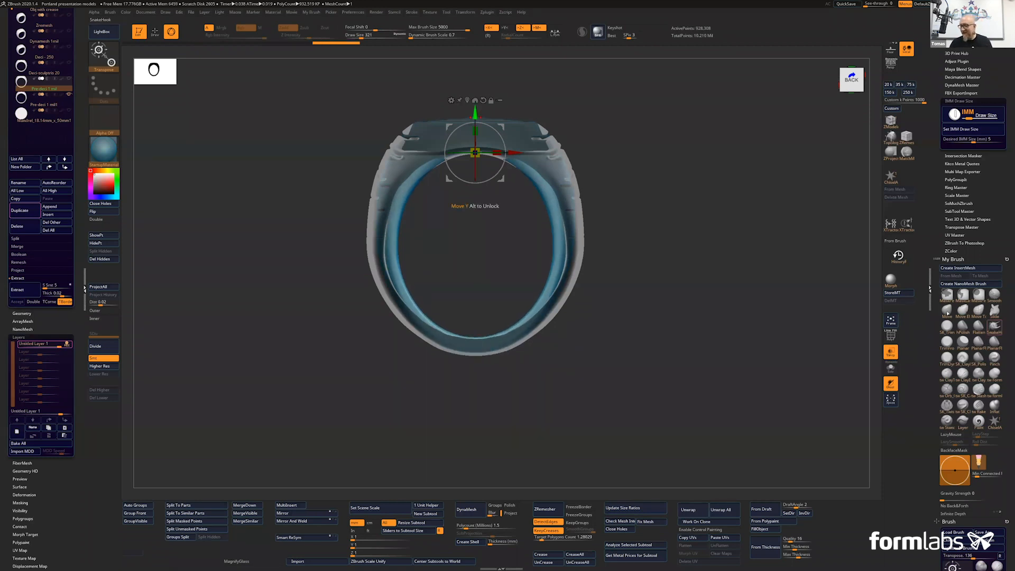
# Enlarge the Move Elastic brush and push the original ring's sides outward to roughly match the enlarged duplicate
pyautogui.click(963, 312)
pyautogui.press('space')
pyautogui.moveTo(624, 260); pyautogui.dragTo(638, 260)
pyautogui.moveTo(553, 232)
pyautogui.mouseDown()
pyautogui.moveTo(566, 229)
pyautogui.moveTo(560, 239)
pyautogui.mouseUp()
pyautogui.moveTo(545, 294); pyautogui.dragTo(547, 299)
pyautogui.moveTo(557, 186); pyautogui.dragTo(555, 189)
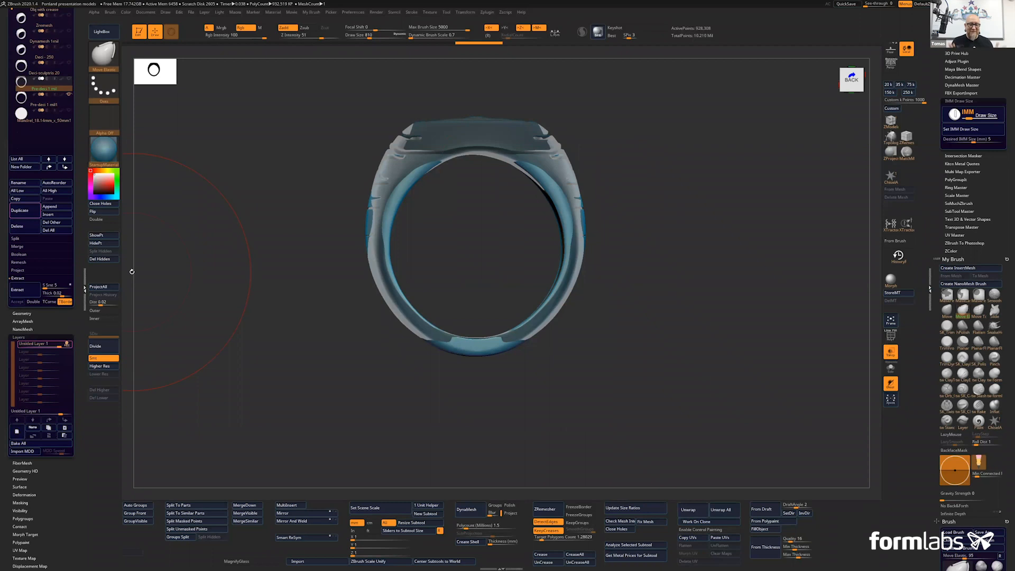
pyautogui.moveTo(658, 335); pyautogui.dragTo(632, 338)
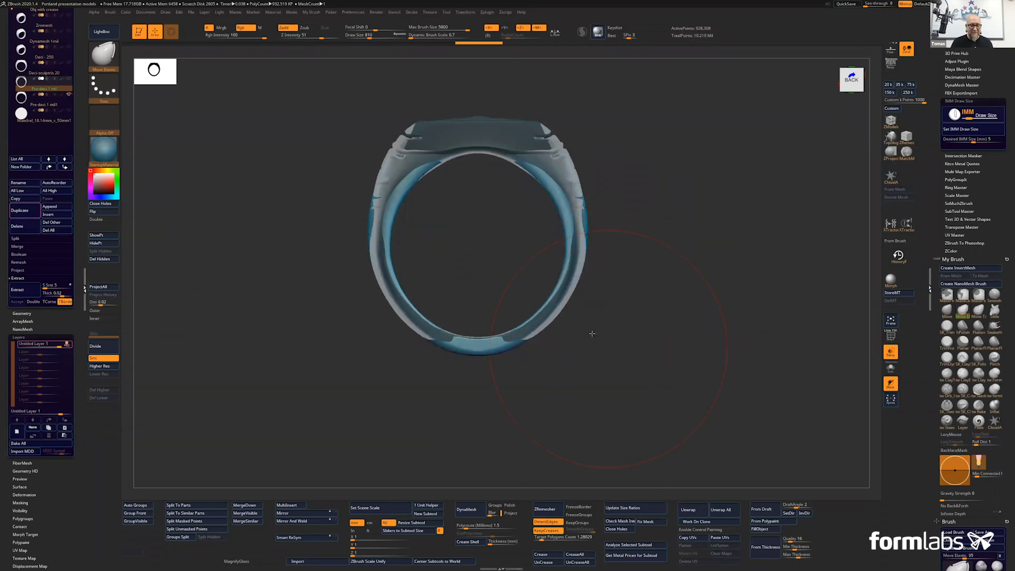
# Clear the mask and project the enlarged duplicate onto the original ring, smoothing the leftover artifacts along the inner shoulders
pyautogui.keyDown('ctrl'); pyautogui.moveTo(678, 267); pyautogui.dragTo(644, 320); pyautogui.keyUp('ctrl')
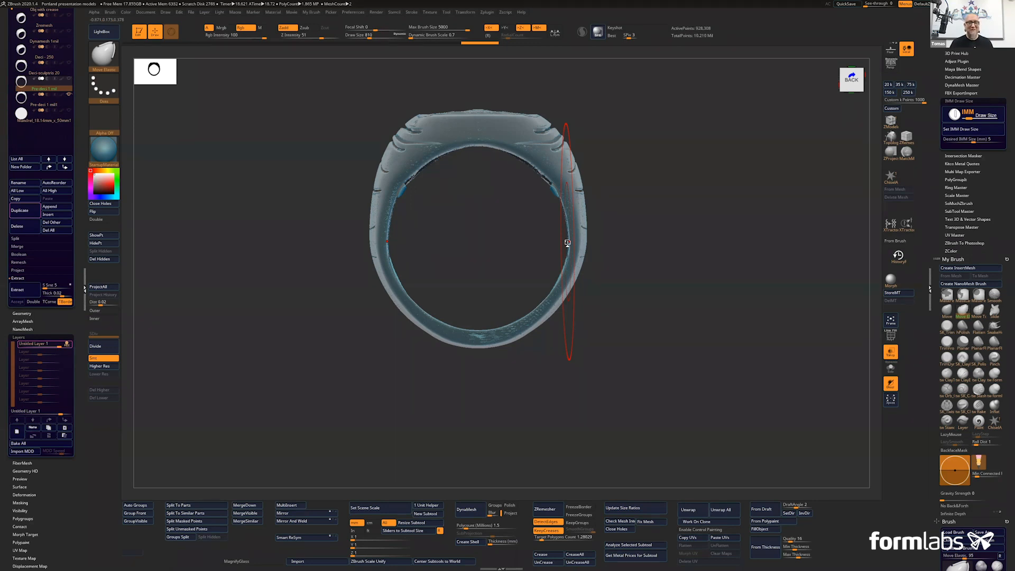
pyautogui.rightClick(633, 268)
pyautogui.moveTo(635, 269); pyautogui.dragTo(622, 269)
pyautogui.keyDown('shift'); pyautogui.moveTo(393, 199); pyautogui.dragTo(406, 185); pyautogui.keyUp('shift')
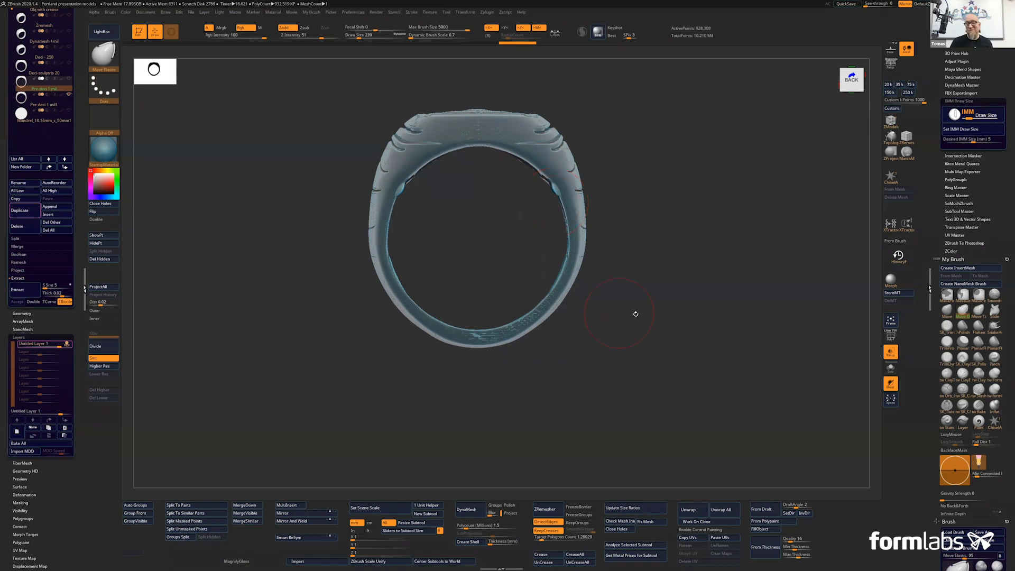
# Trim the bumps inside the ring's shoulders with the TrimDynamic brush, and hide the enlarged duplicate to clean up the side
pyautogui.moveTo(632, 308); pyautogui.dragTo(590, 208)
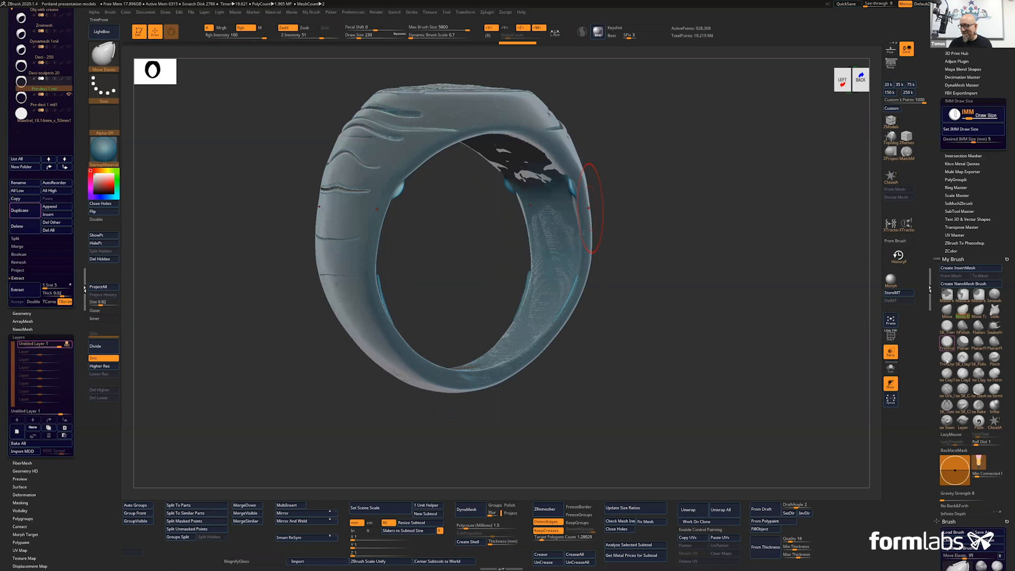
pyautogui.click(947, 358)
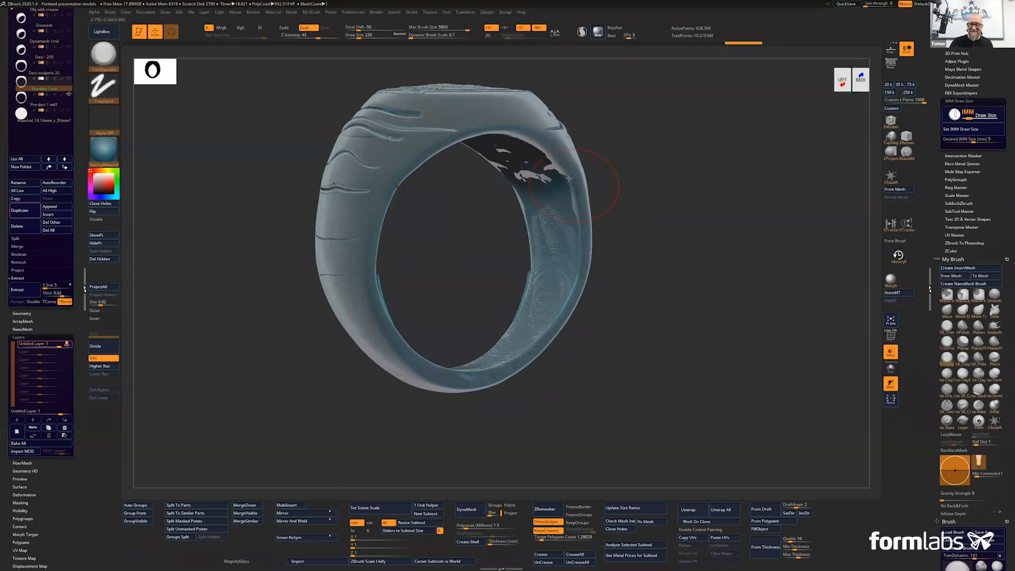
pyautogui.keyDown('shift'); pyautogui.moveTo(667, 307); pyautogui.dragTo(668, 308); pyautogui.keyUp('shift')
pyautogui.click(68, 110)
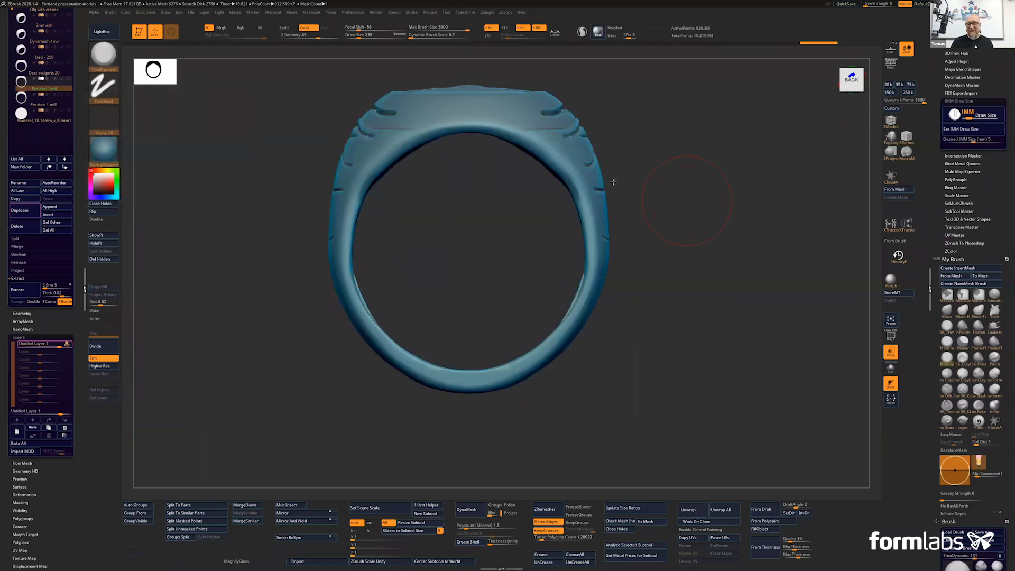
pyautogui.moveTo(612, 182); pyautogui.dragTo(607, 157)
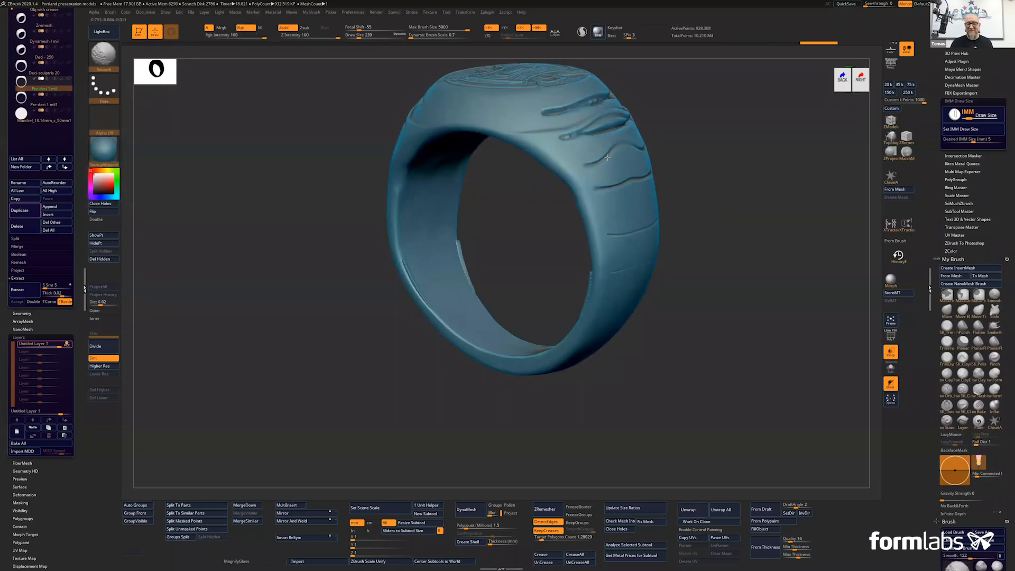
pyautogui.keyDown('shift'); pyautogui.moveTo(714, 271); pyautogui.dragTo(606, 267); pyautogui.keyUp('shift')
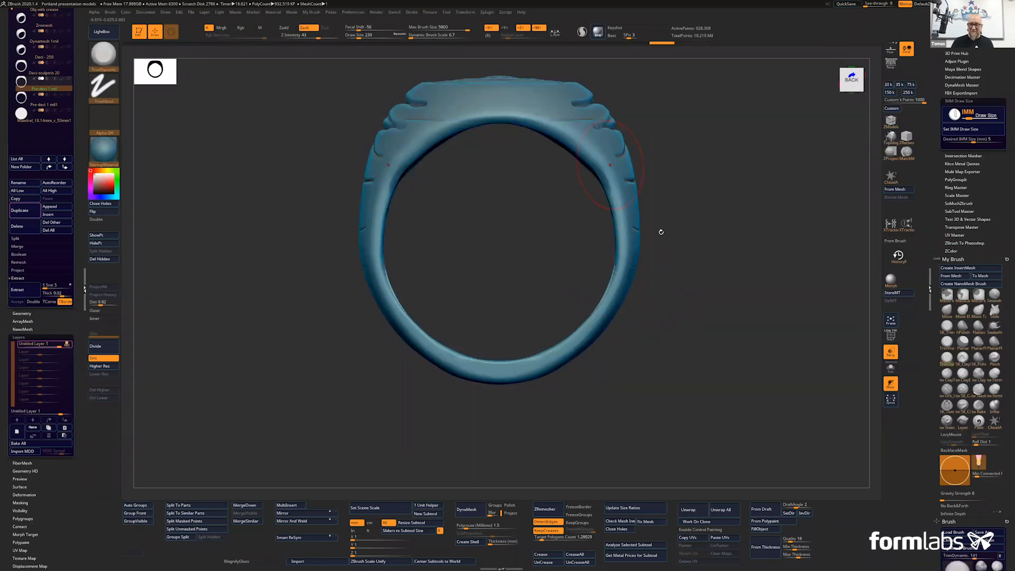
# Fill in and smooth over the upper grooves on the ring's side with a smaller ClayTubes brush
pyautogui.moveTo(659, 229); pyautogui.dragTo(550, 244)
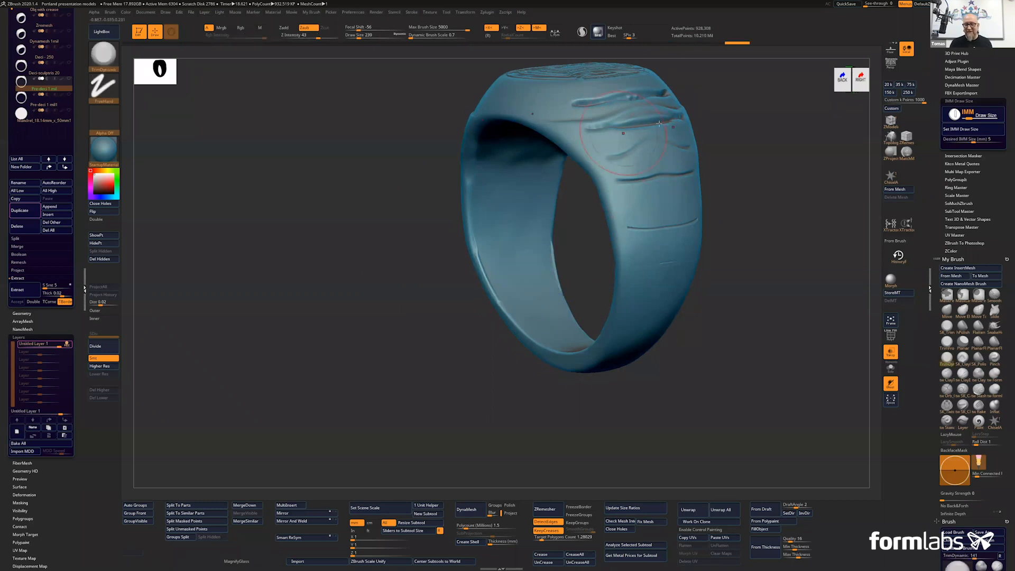
pyautogui.click(947, 373)
pyautogui.moveTo(639, 167); pyautogui.dragTo(673, 153)
pyautogui.moveTo(636, 175); pyautogui.dragTo(630, 181, button='right')
pyautogui.press('space')
pyautogui.moveTo(654, 164); pyautogui.dragTo(651, 163)
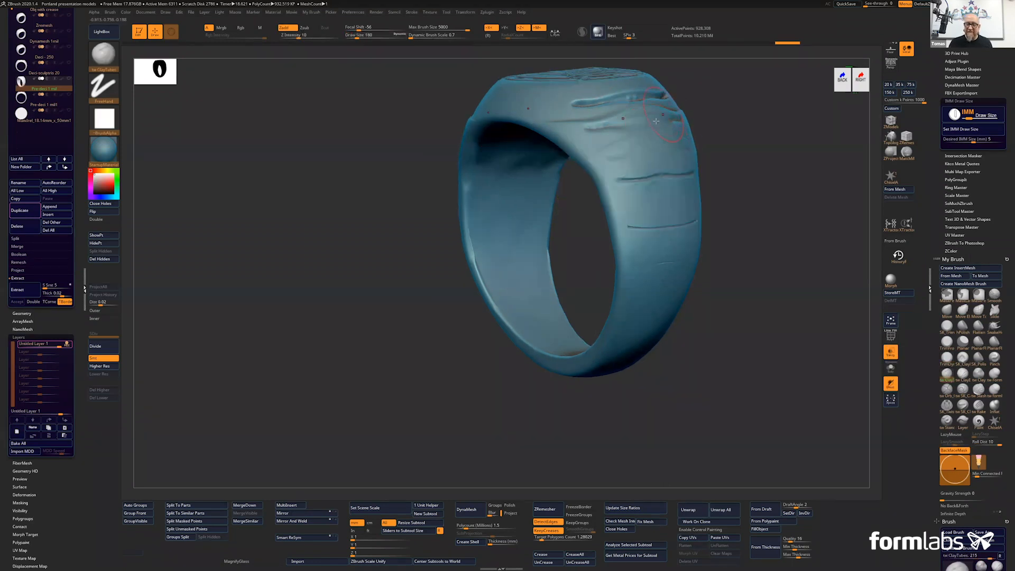
pyautogui.moveTo(638, 125); pyautogui.dragTo(679, 179)
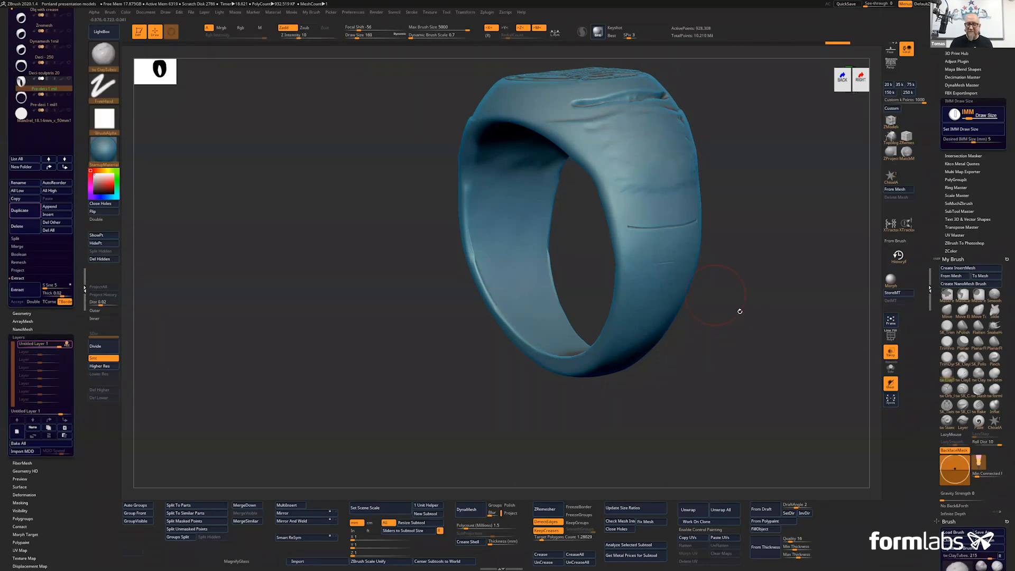
# Compare the original and enlarged ring shapes from the back by switching the resize layer off and on
pyautogui.keyDown('shift'); pyautogui.moveTo(738, 311); pyautogui.dragTo(721, 328); pyautogui.keyUp('shift')
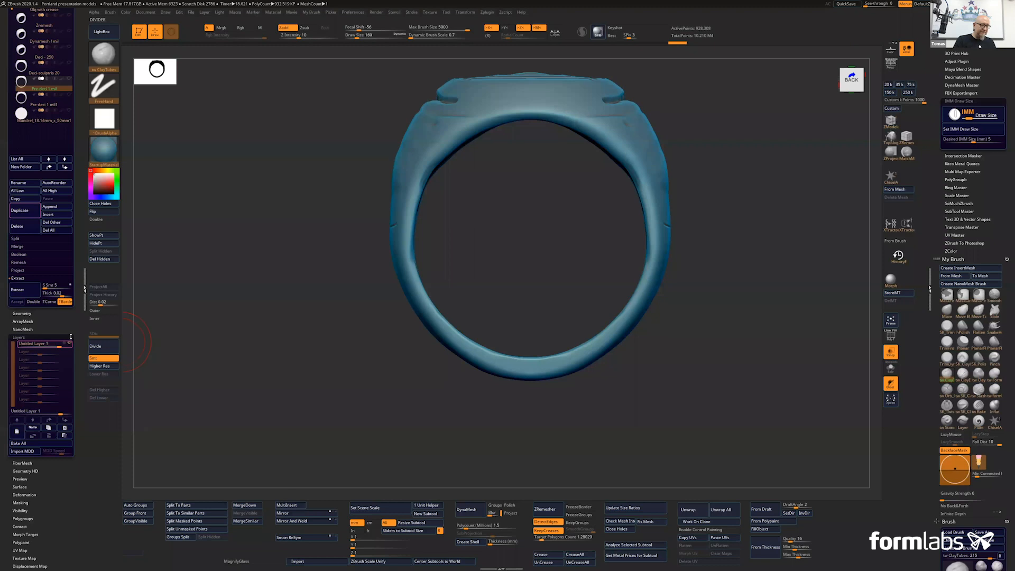
pyautogui.click(70, 343)
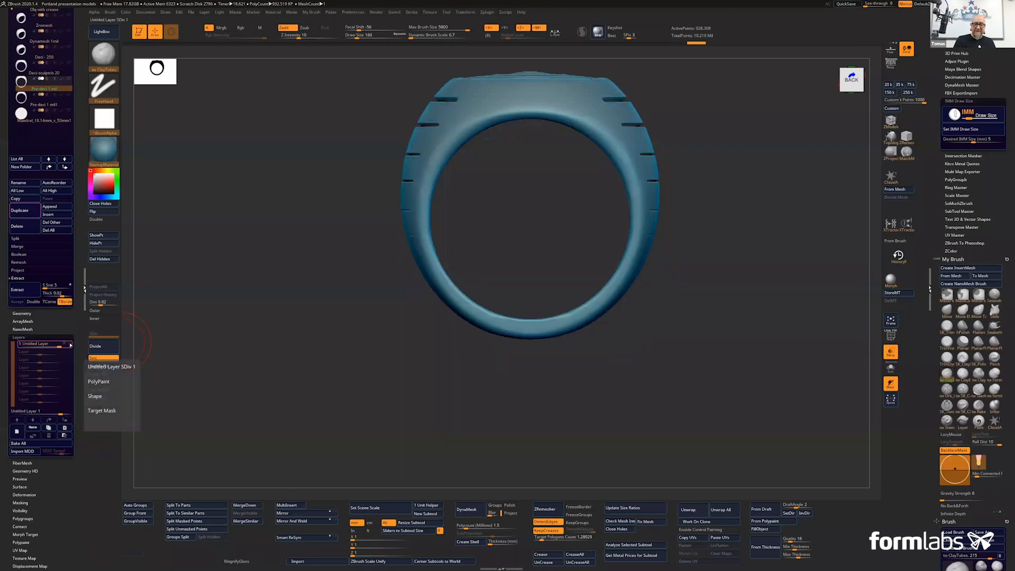
pyautogui.click(70, 344)
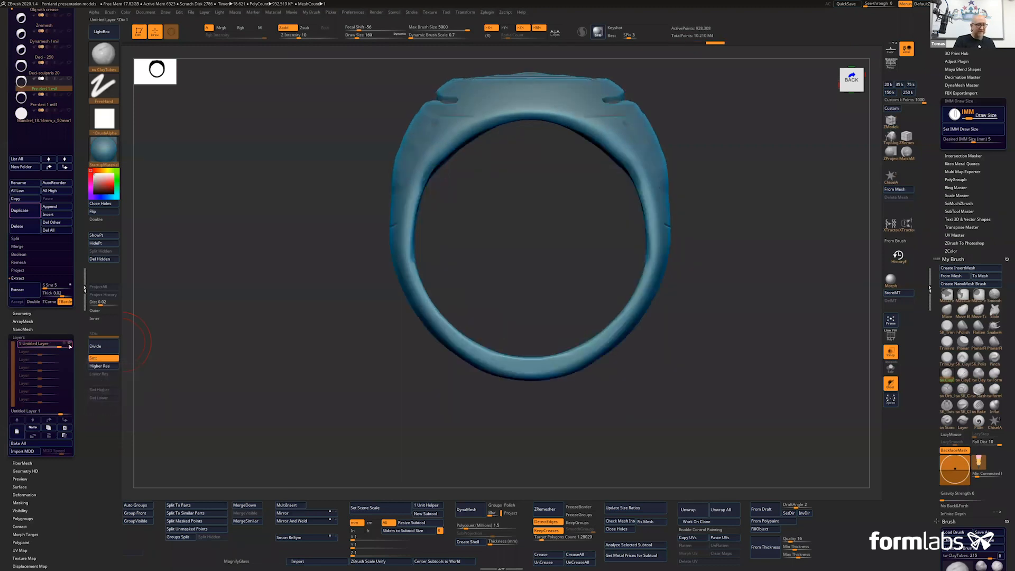
pyautogui.click(68, 345)
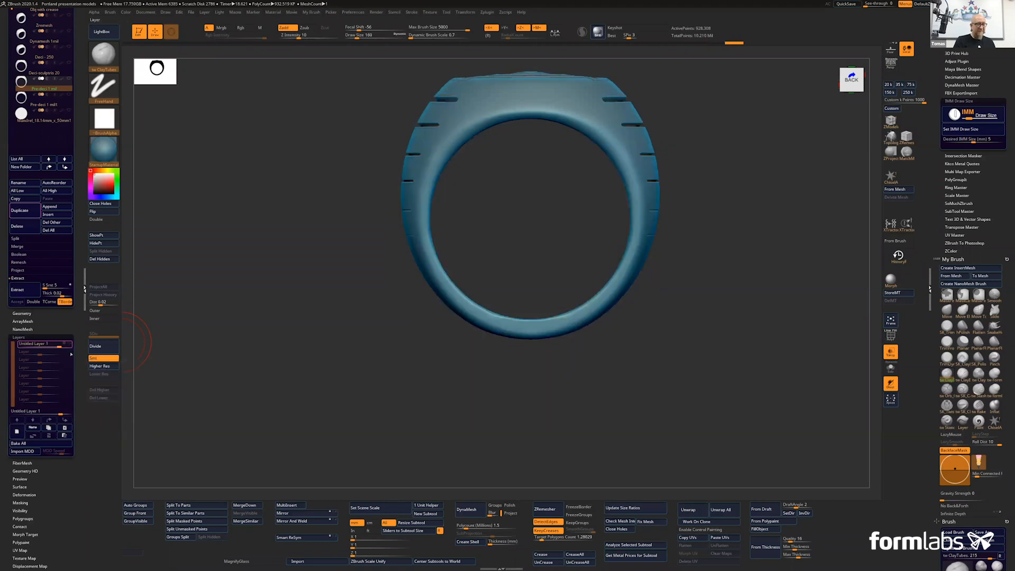
# Show the movie timeline and try to keyframe the ring layer's visibility at the start and at 15 seconds
pyautogui.click(292, 12)
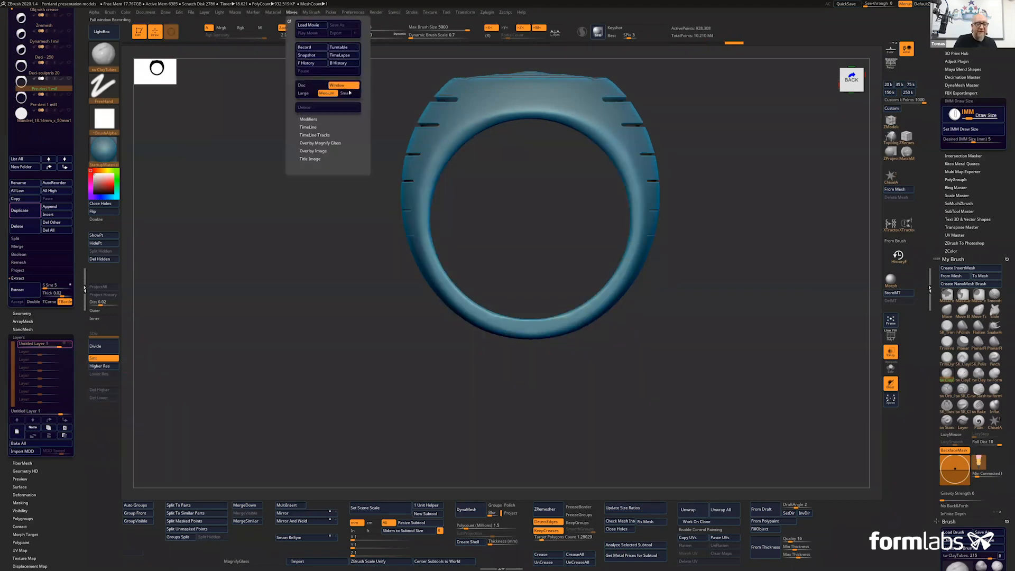
pyautogui.click(309, 126)
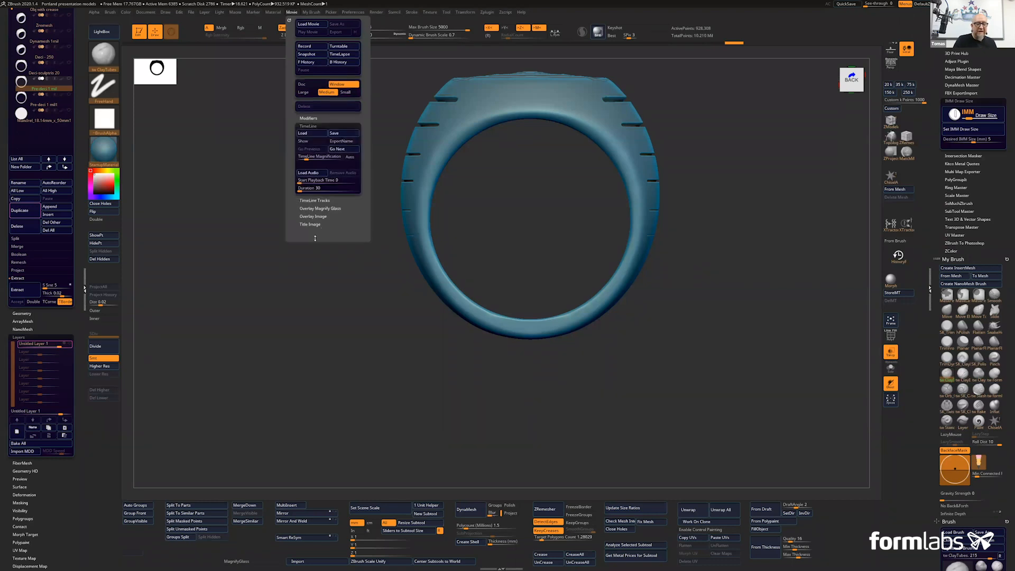
pyautogui.click(311, 142)
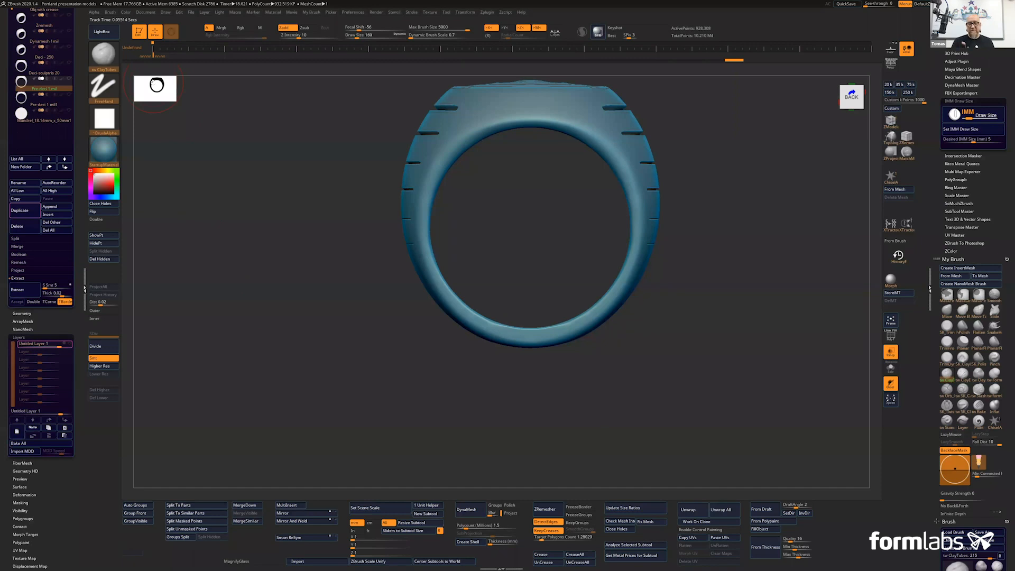
pyautogui.click(153, 50)
pyautogui.click(68, 345)
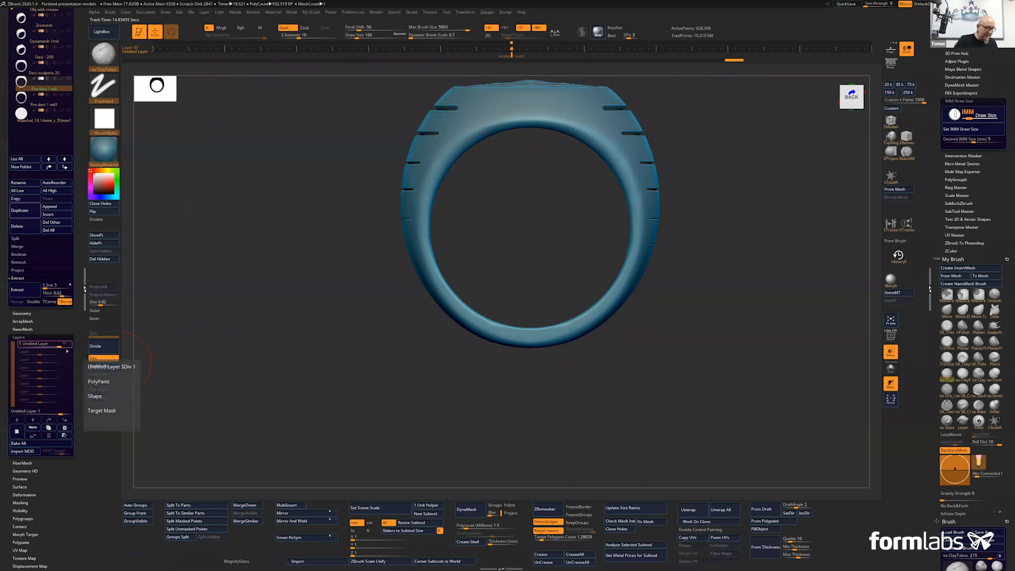
pyautogui.click(67, 365)
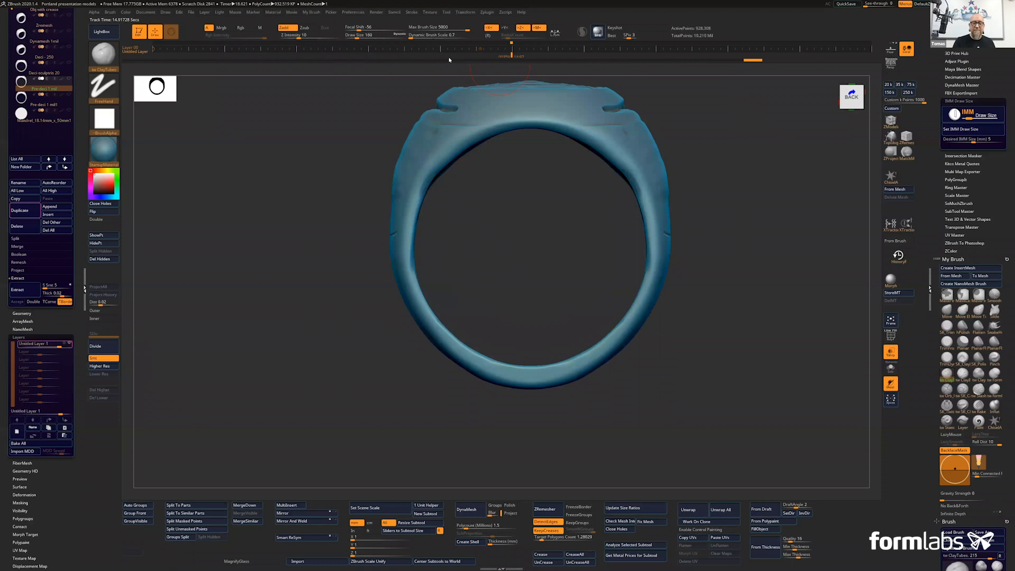
pyautogui.moveTo(432, 49); pyautogui.dragTo(512, 53)
pyautogui.click(509, 53)
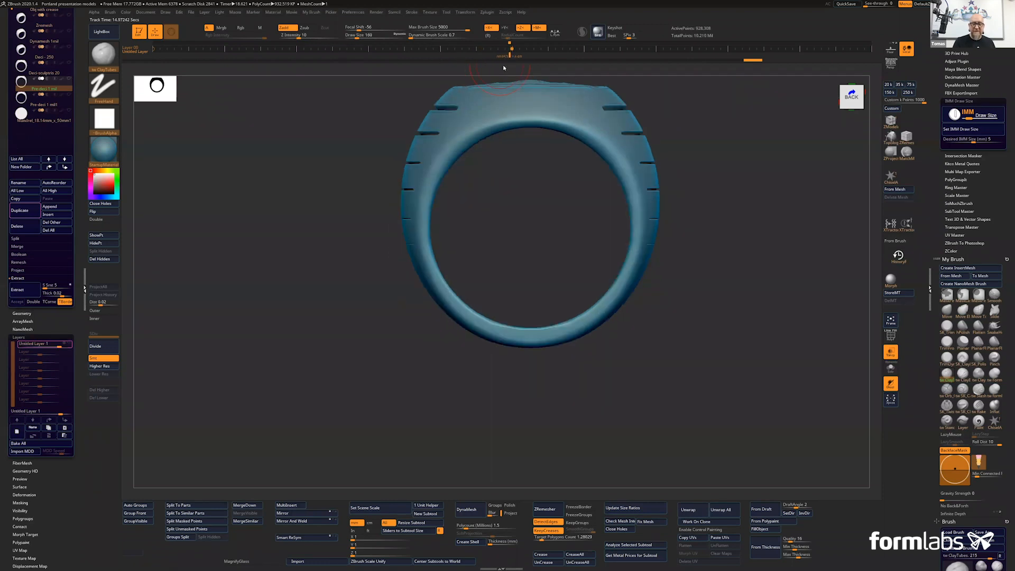
pyautogui.press('ctrl')
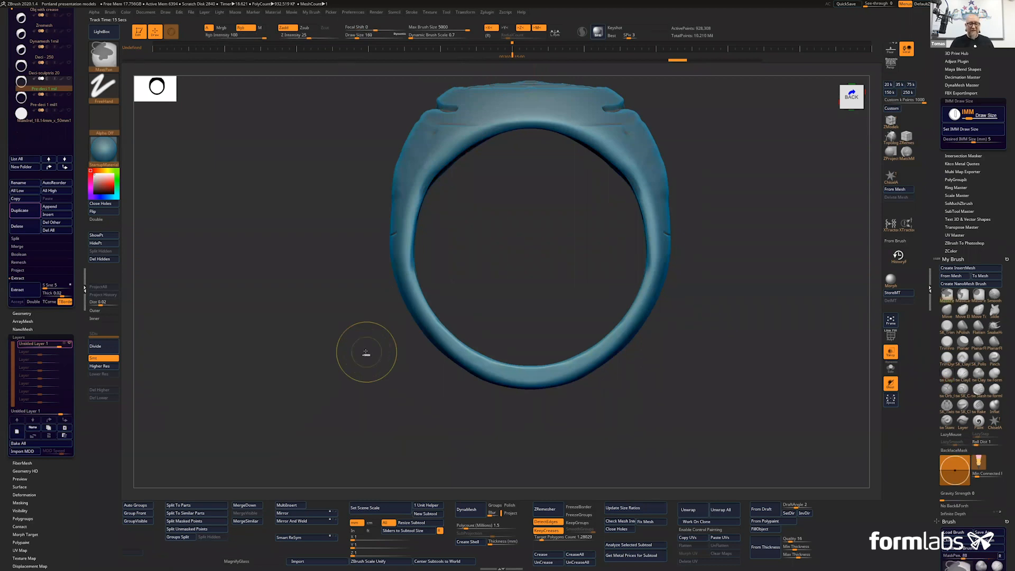
pyautogui.hotkey('ctrl', 'shift')
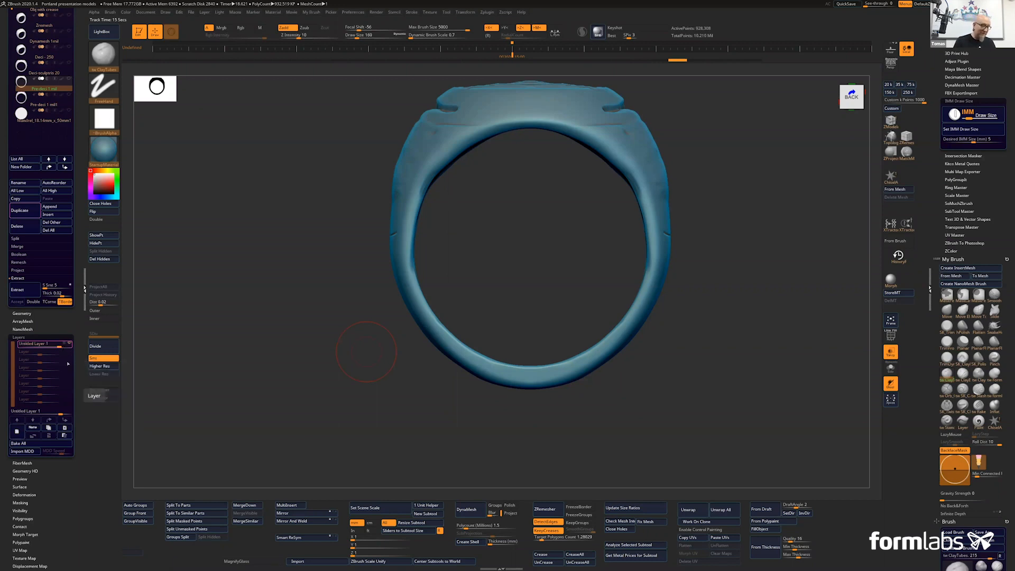
# Keyframe the ring's layer hidden at 0 seconds and visible at 15 seconds, and scrub the timeline between both sizes
pyautogui.click(69, 344)
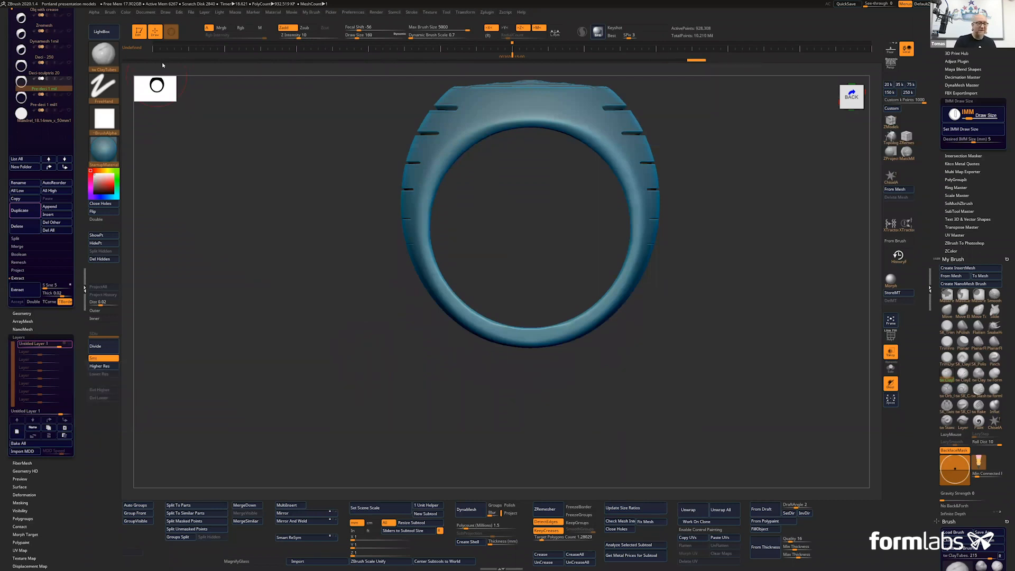
pyautogui.click(153, 47)
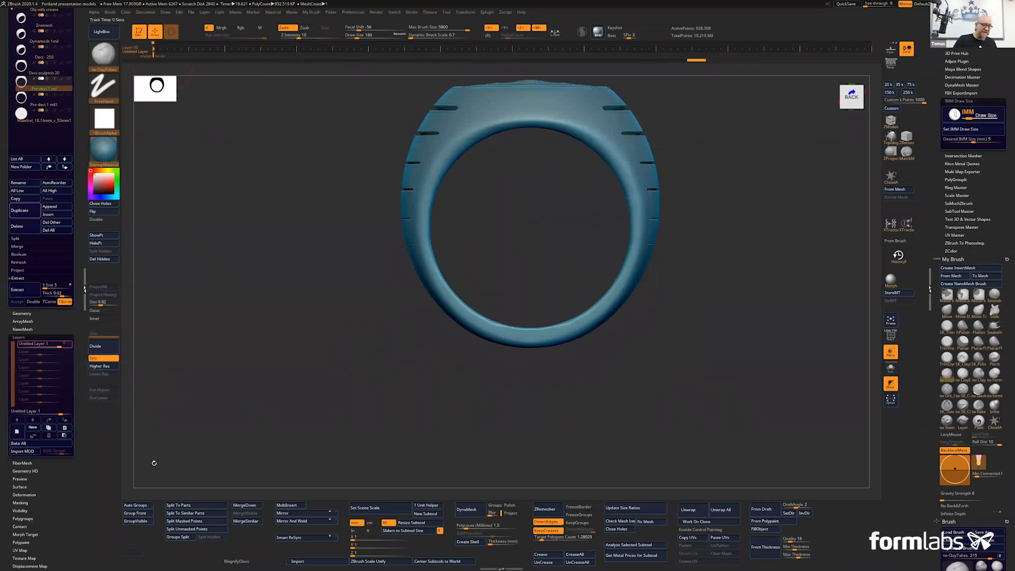
pyautogui.click(69, 343)
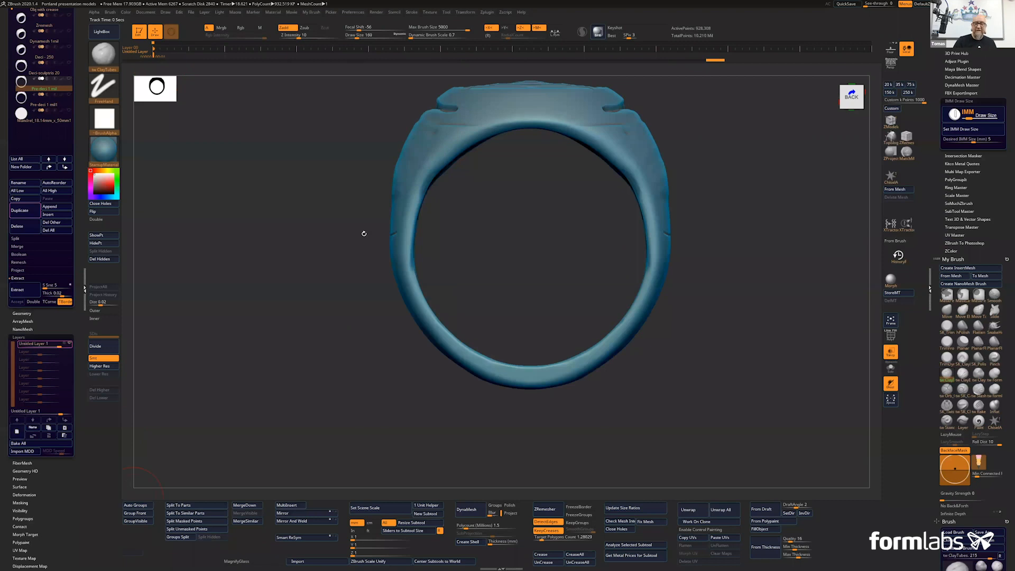
pyautogui.click(511, 49)
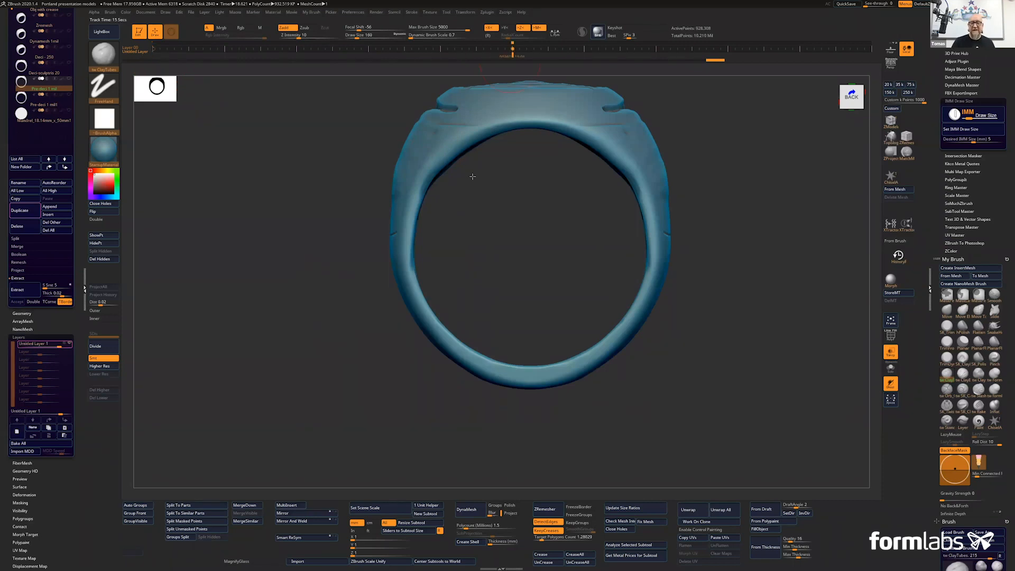
pyautogui.moveTo(508, 57)
pyautogui.mouseDown()
pyautogui.moveTo(280, 81)
pyautogui.moveTo(152, 75)
pyautogui.mouseUp()
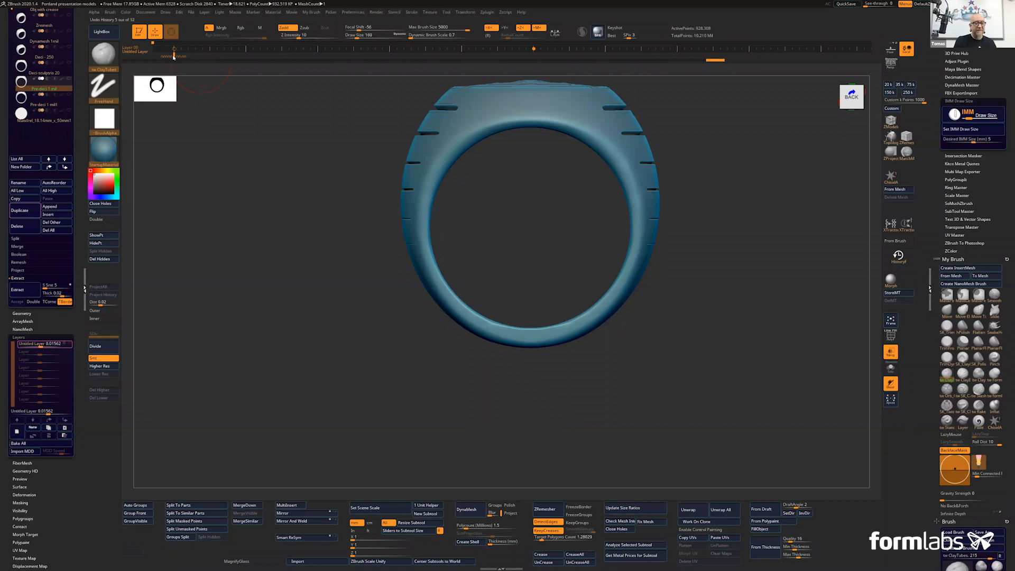
pyautogui.moveTo(173, 55); pyautogui.dragTo(535, 62)
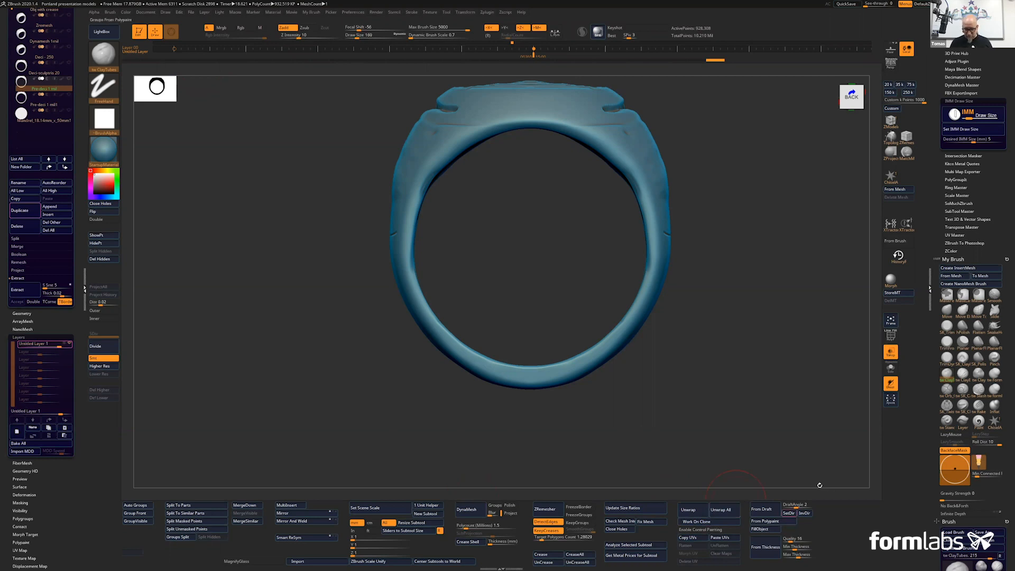
# Get the Kitco metal price quotes for the selected ring subtool and dismiss the report without saving
pyautogui.click(634, 553)
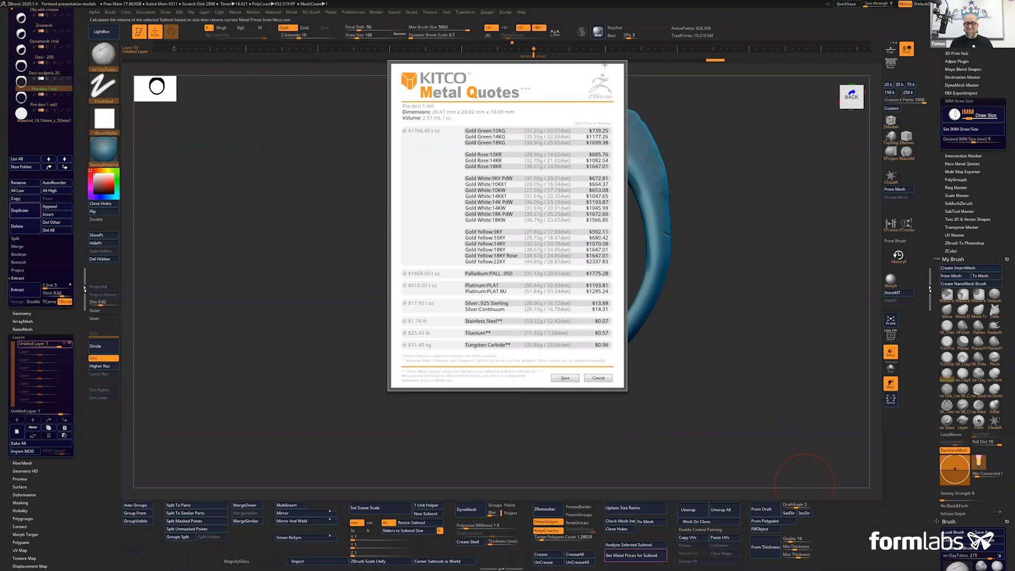
pyautogui.click(597, 377)
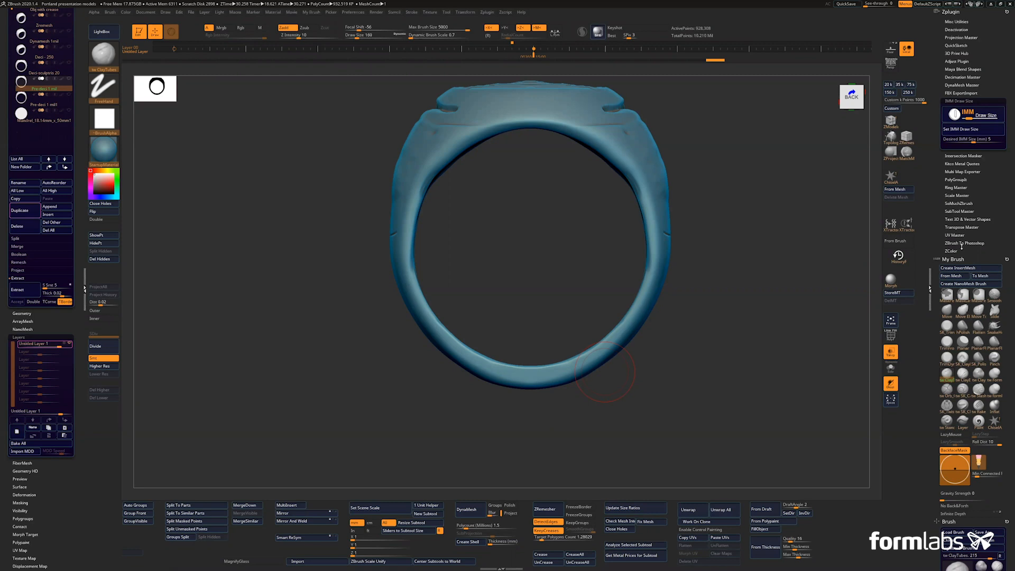
# Review the Obj with crease, Zremesh and Dynamesh 1mil ring subtools, examining the engraved top up close
pyautogui.scroll(5, 48, 197)
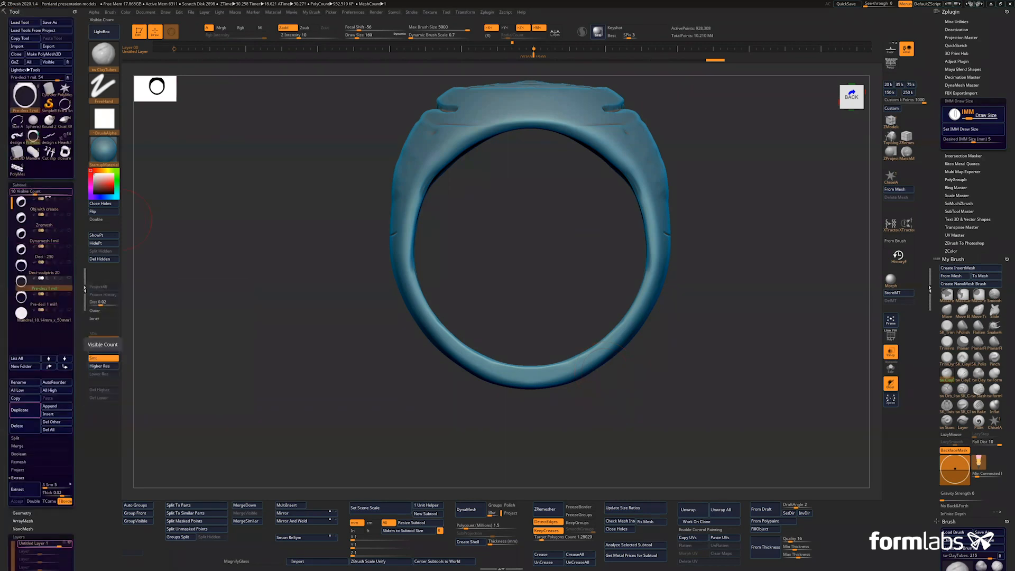
pyautogui.moveTo(17, 136)
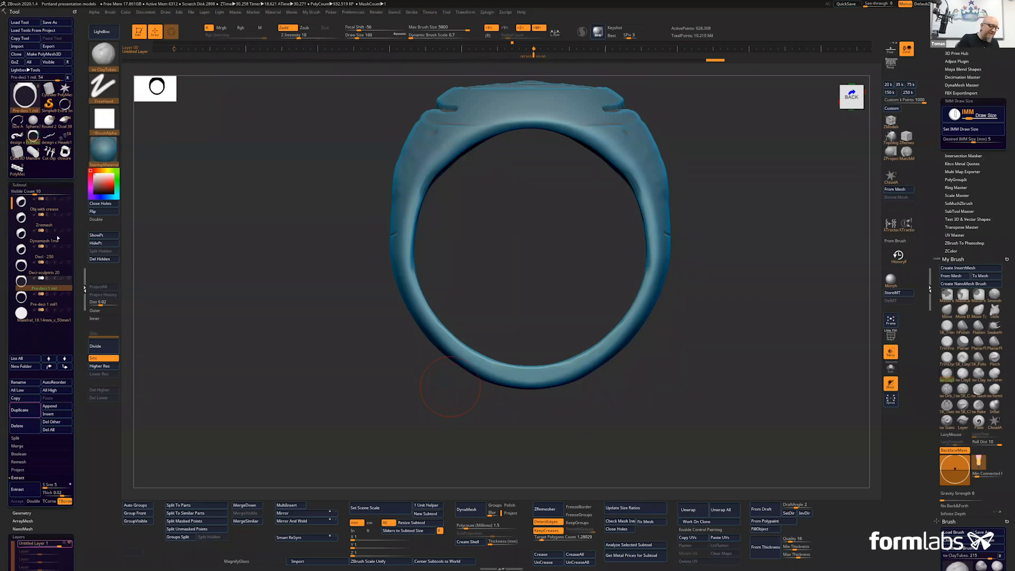
pyautogui.click(47, 209)
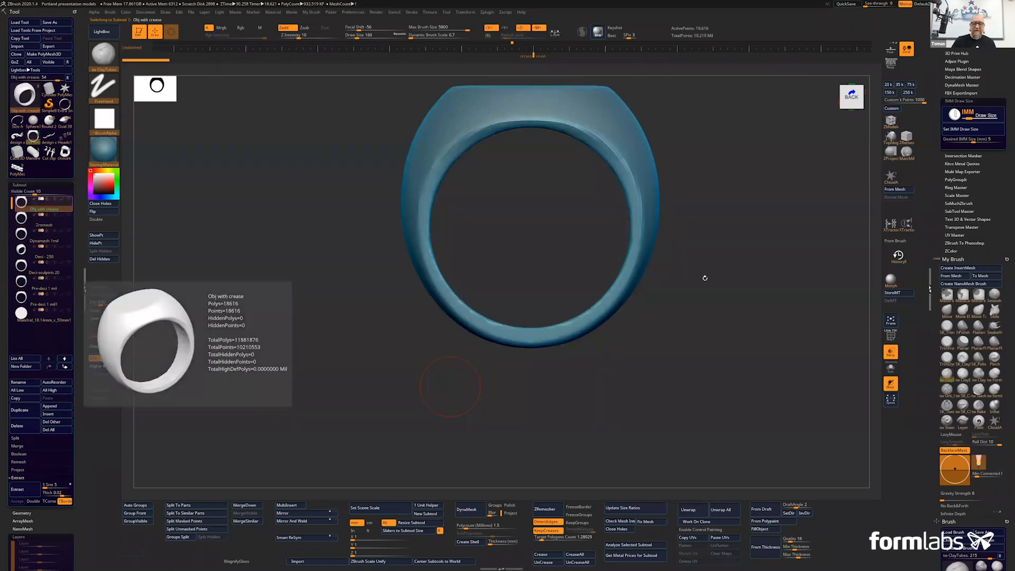
pyautogui.click(58, 241)
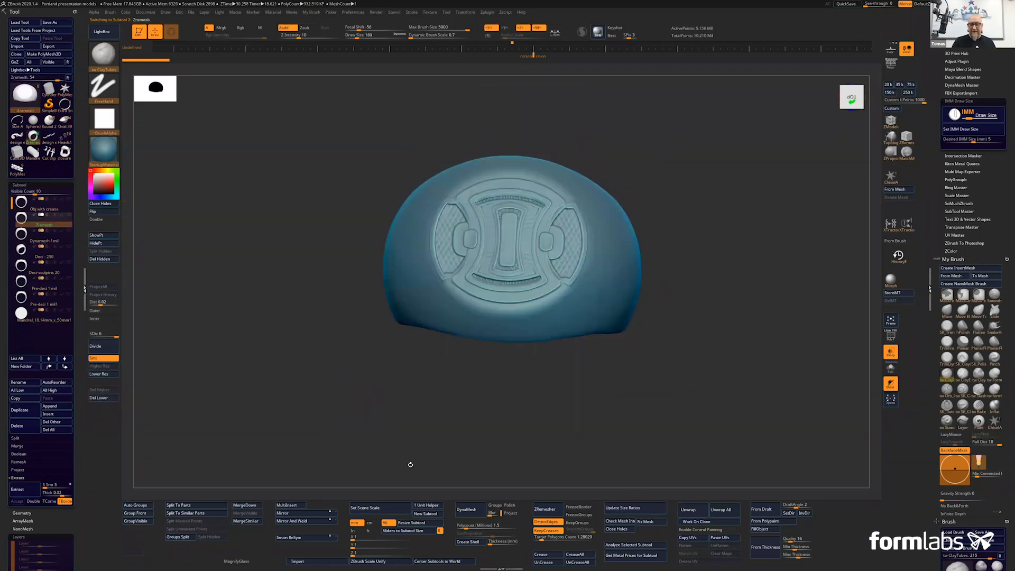
pyautogui.keyDown('alt'); pyautogui.moveTo(411, 465); pyautogui.dragTo(826, 344); pyautogui.keyUp('alt')
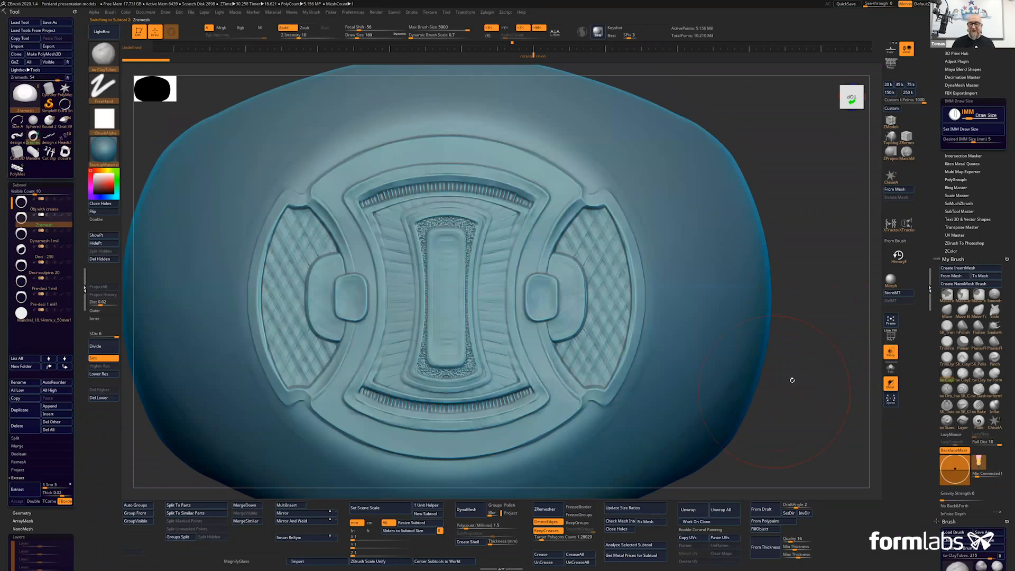
pyautogui.moveTo(792, 331); pyautogui.dragTo(791, 331)
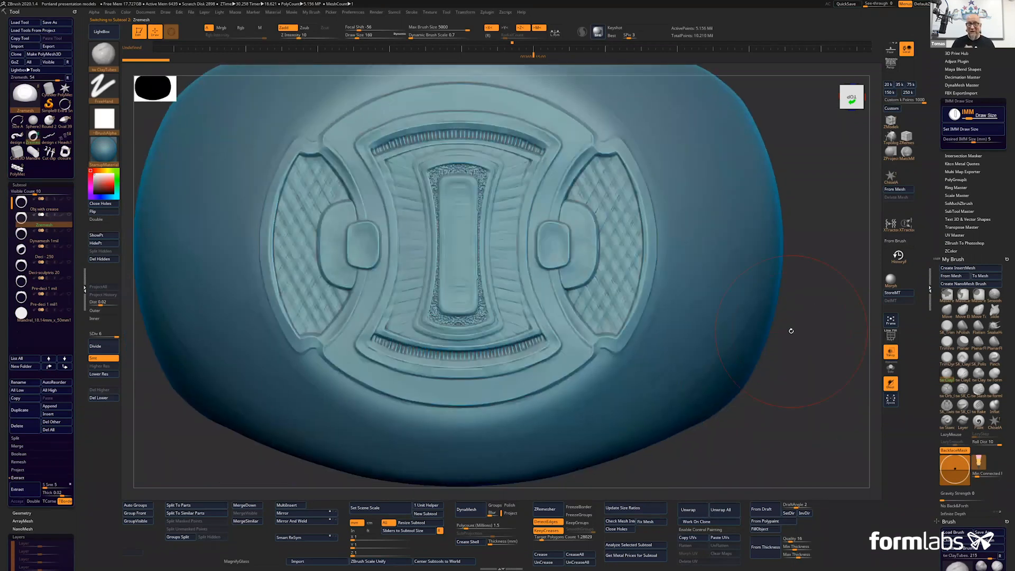
pyautogui.click(50, 238)
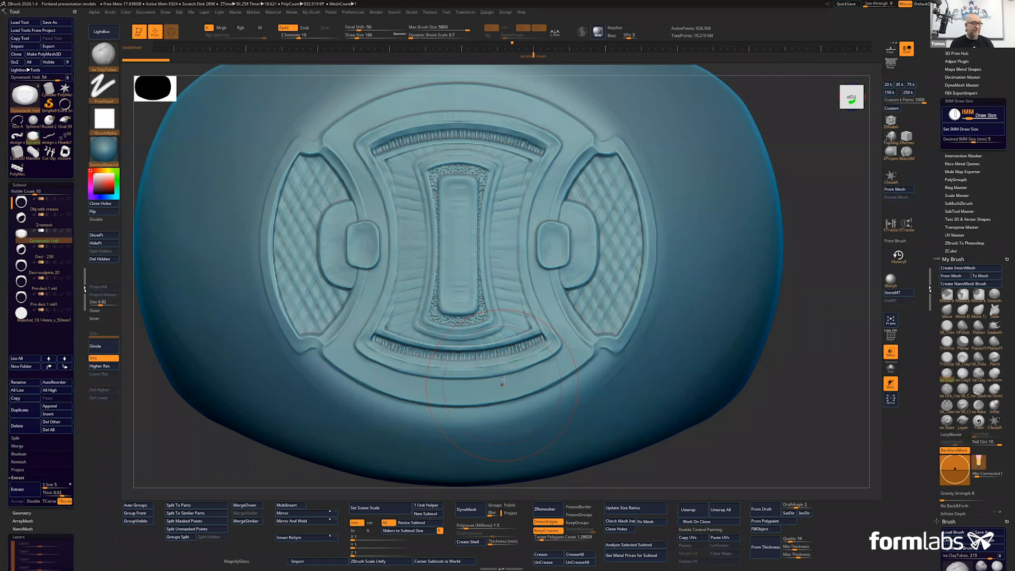
# Switch to the round gemstone tool, frame the Round 27 subtool and examine its facets from several angles
pyautogui.click(49, 123)
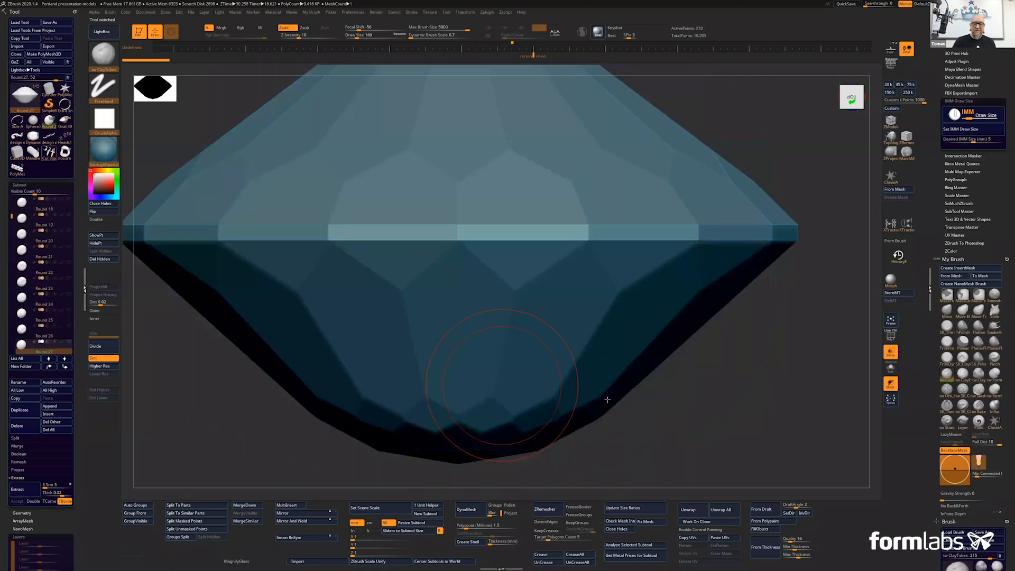
pyautogui.press('f')
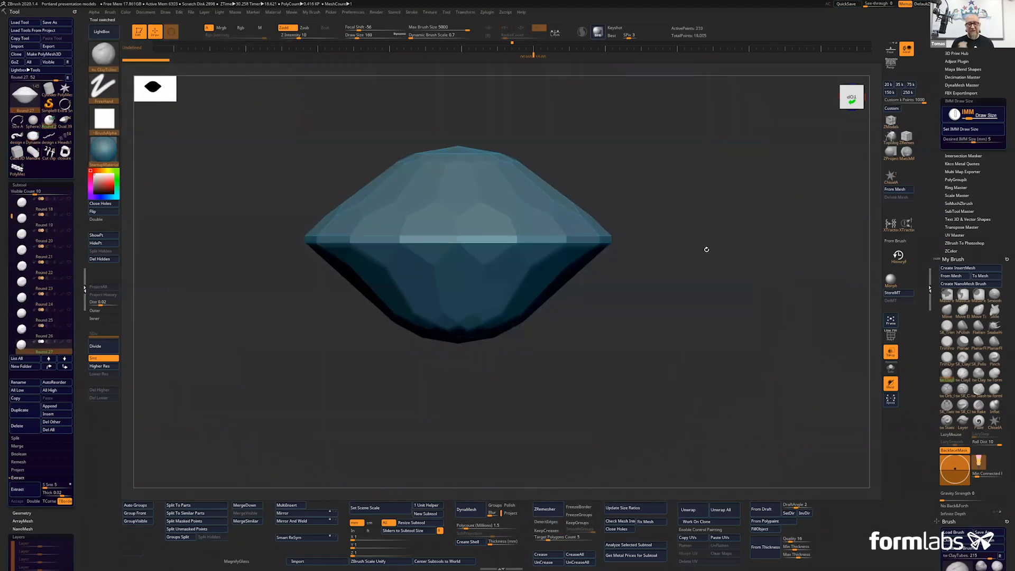
pyautogui.moveTo(707, 250); pyautogui.dragTo(594, 421)
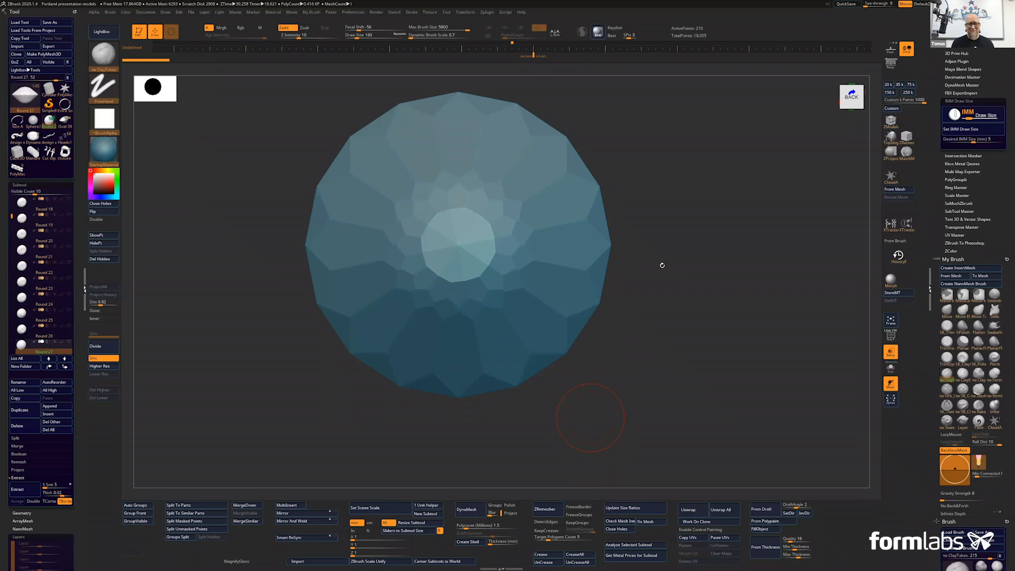
pyautogui.moveTo(661, 265); pyautogui.dragTo(661, 266)
# Select the Round 24 gemstone subtool and inspect its facets from below and above
pyautogui.click(54, 298)
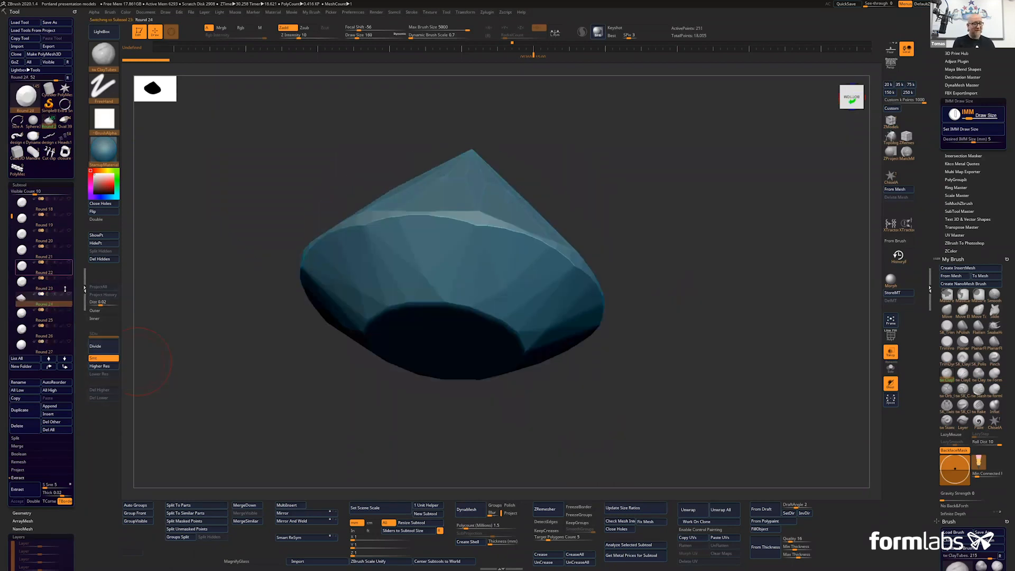
pyautogui.moveTo(272, 390); pyautogui.dragTo(690, 263)
pyautogui.moveTo(694, 337); pyautogui.dragTo(685, 375)
pyautogui.moveTo(576, 381); pyautogui.dragTo(555, 411)
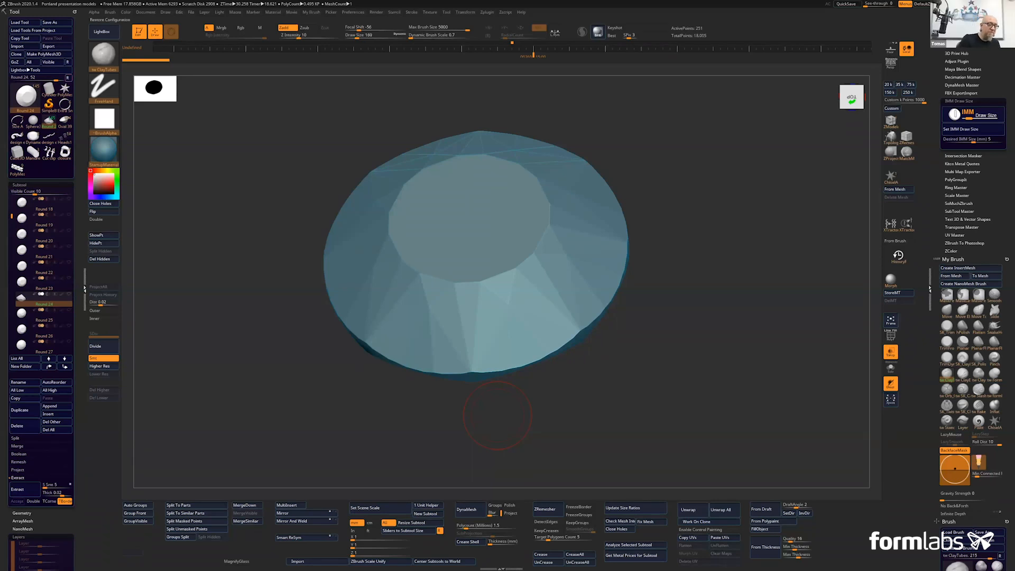
# Switch to the PolyMesh3D star, return to the Dynamesh 1mil ring and view its engraved top and inner band
pyautogui.click(65, 88)
pyautogui.keyDown('shift'); pyautogui.moveTo(646, 383); pyautogui.dragTo(674, 380); pyautogui.keyUp('shift')
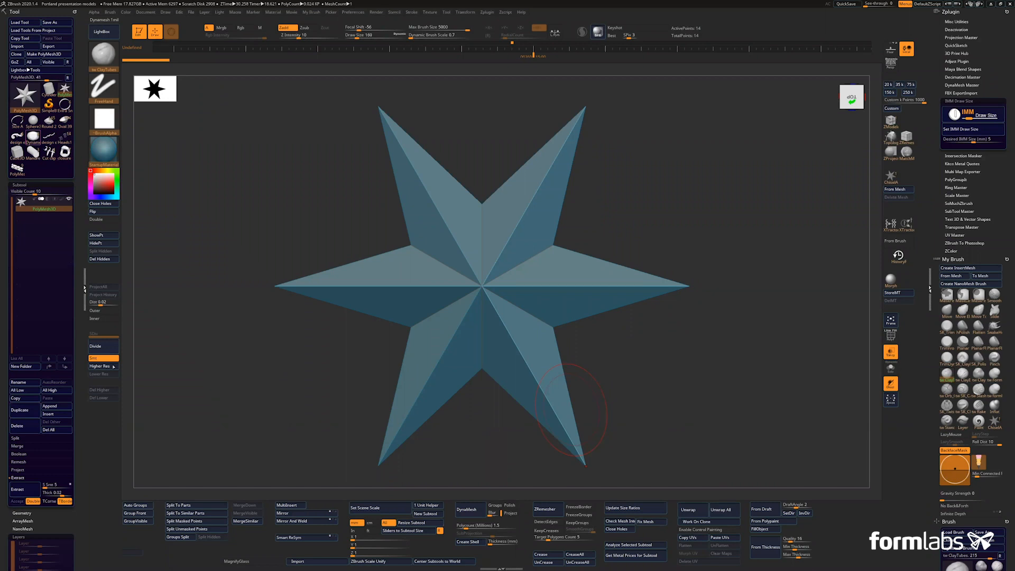
pyautogui.moveTo(734, 418); pyautogui.dragTo(738, 430)
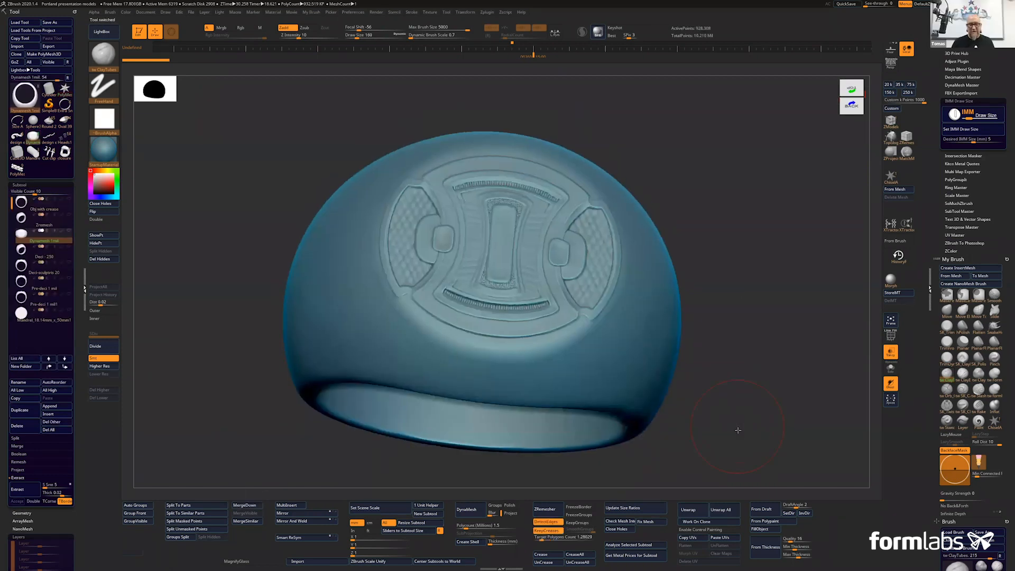
pyautogui.moveTo(730, 391); pyautogui.dragTo(729, 376)
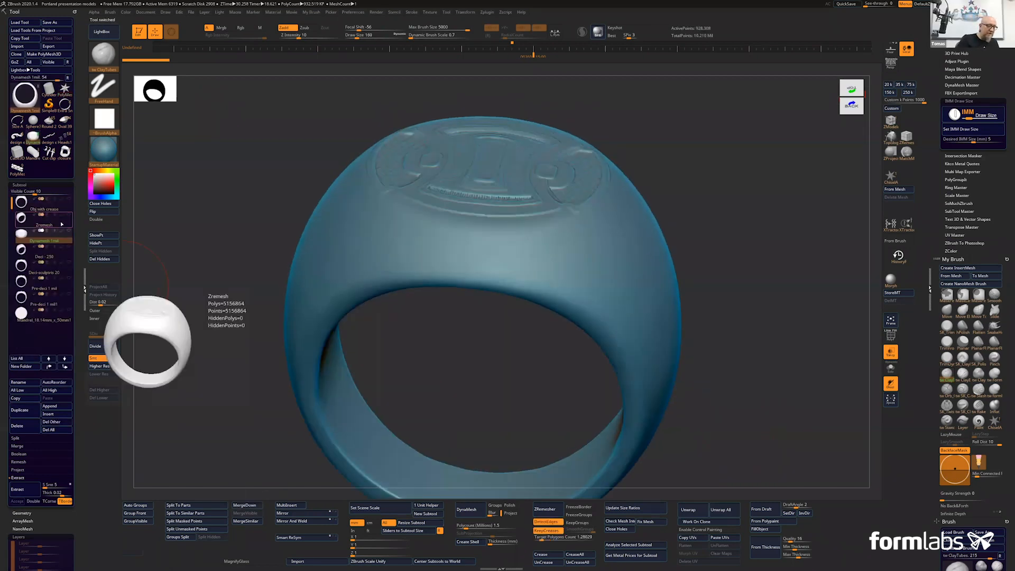
# Select the Zremesh ring subtool, turn it to show the engraved top and side, and choose the Standard brush
pyautogui.click(61, 224)
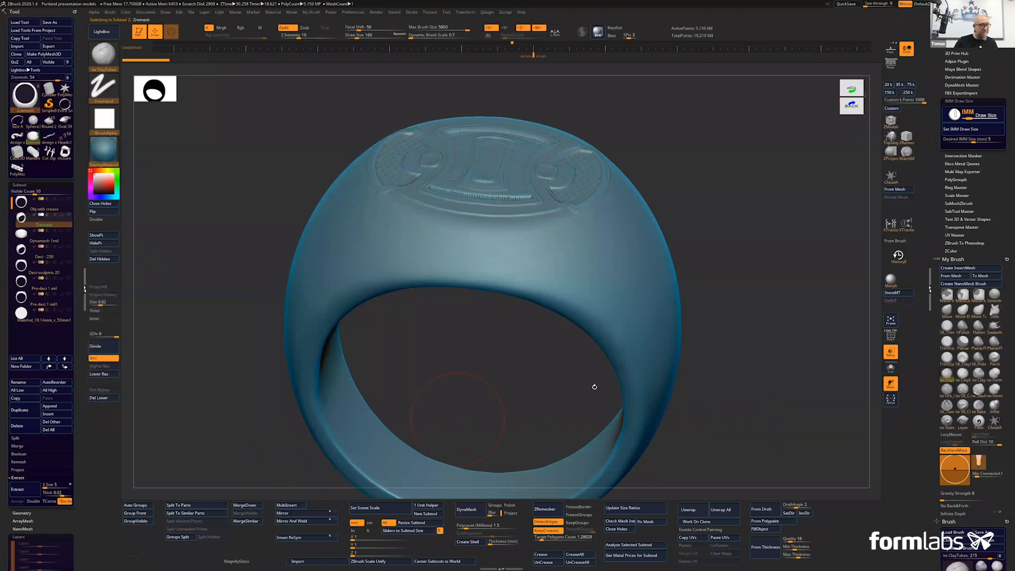
pyautogui.moveTo(754, 367); pyautogui.dragTo(718, 295)
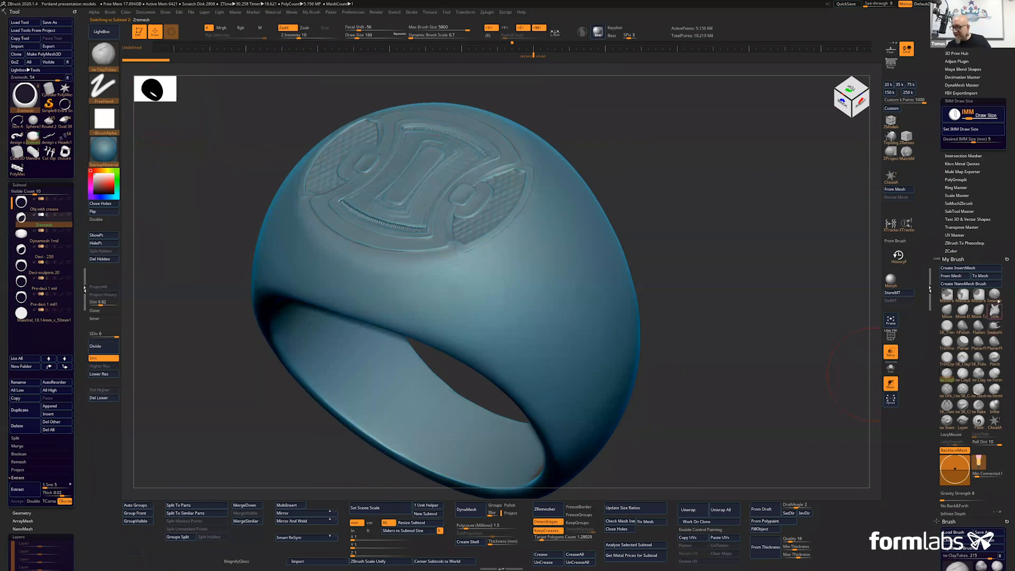
pyautogui.moveTo(1008, 481); pyautogui.dragTo(1001, 201)
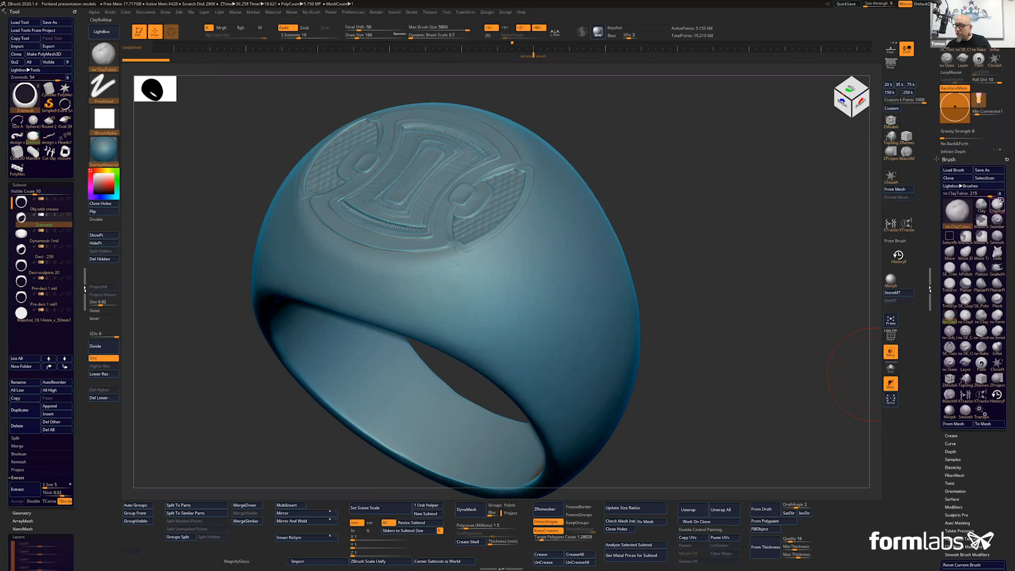
pyautogui.click(998, 220)
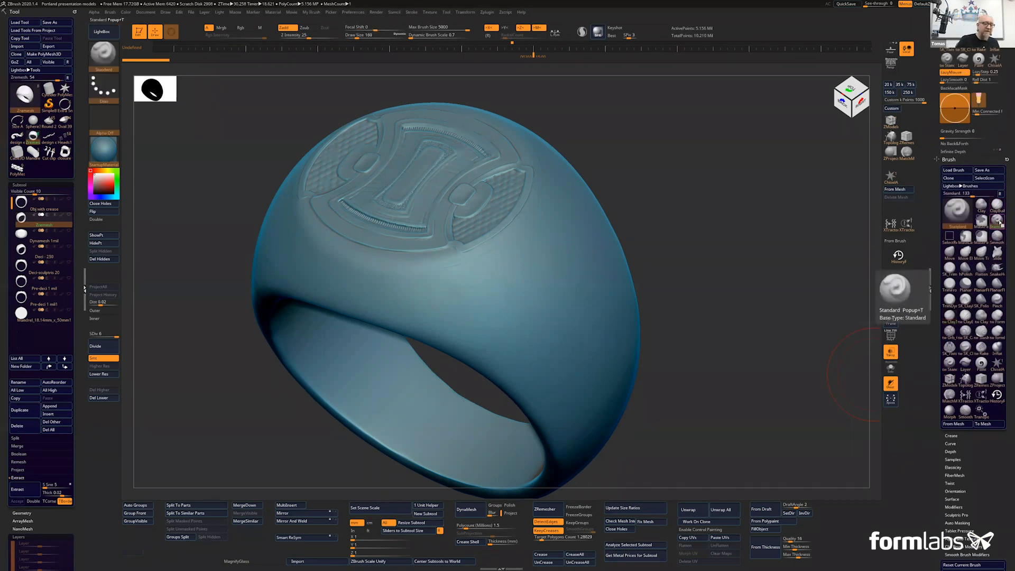
# Set the DragRect stroke with the Alpha 34 starburst and stamp it on the side of the ring
pyautogui.click(115, 133)
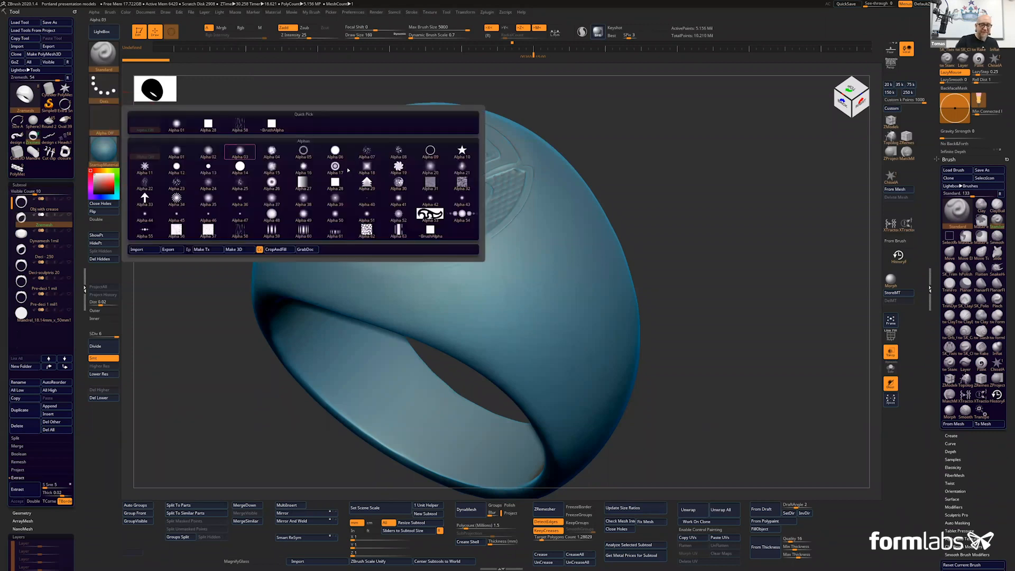
pyautogui.moveTo(179, 201)
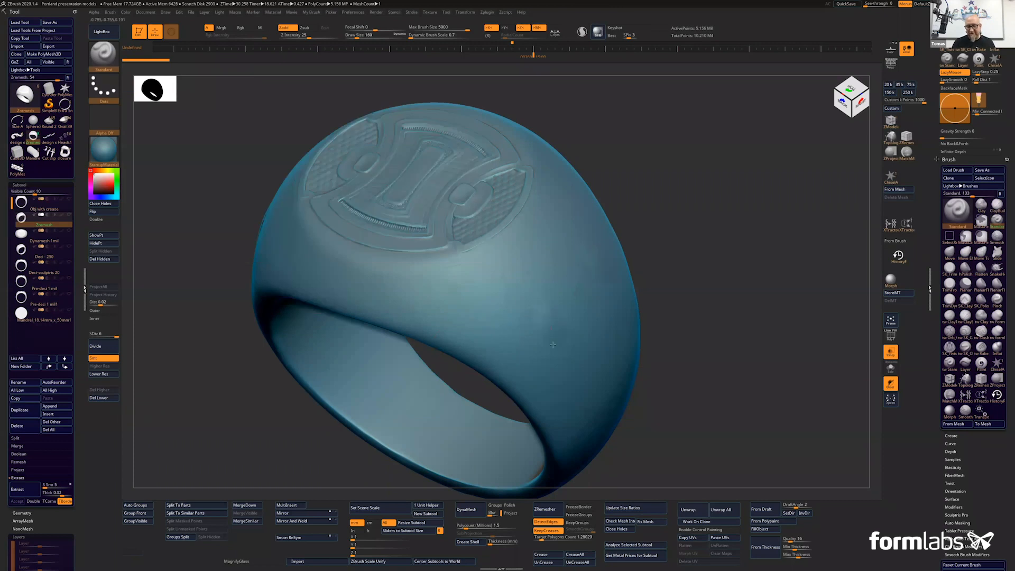
pyautogui.click(115, 93)
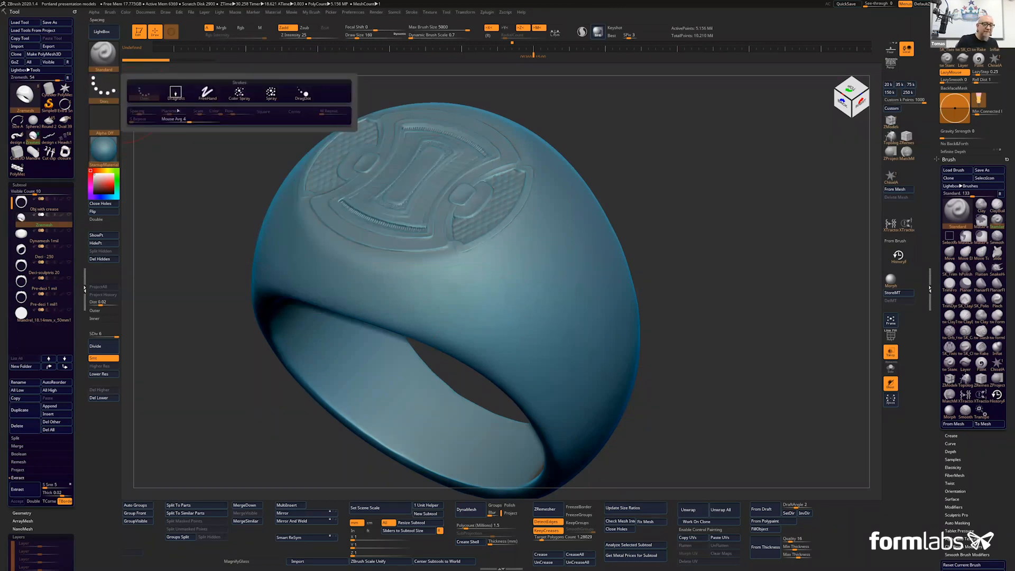
pyautogui.click(104, 117)
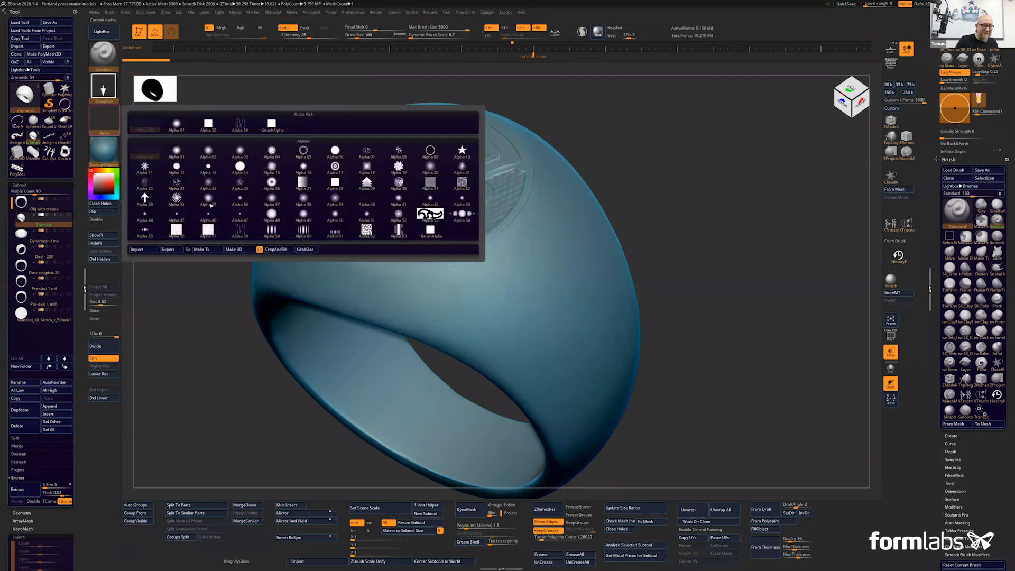
pyautogui.click(164, 226)
pyautogui.rightClick(680, 228)
pyautogui.click(680, 228)
pyautogui.moveTo(500, 314); pyautogui.dragTo(468, 313)
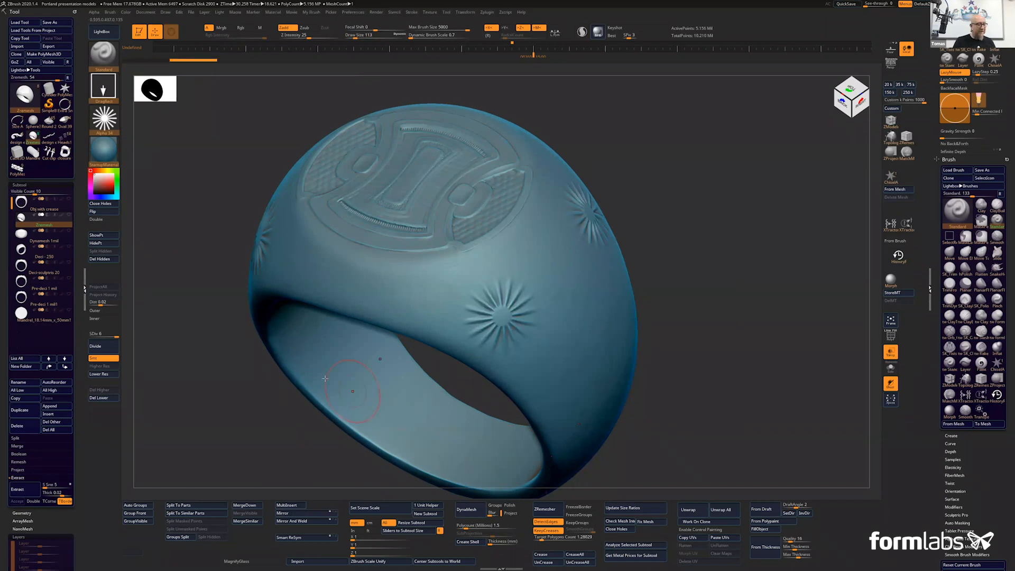
# Switch to the design elements3_1 scroll ornament tool and frame it in a straight front view
pyautogui.click(36, 319)
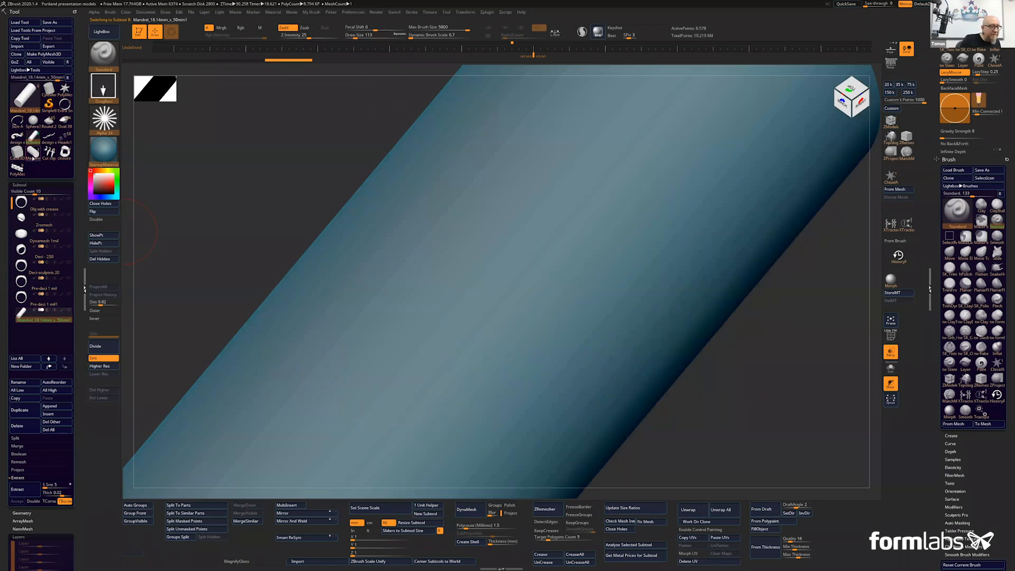
pyautogui.click(16, 137)
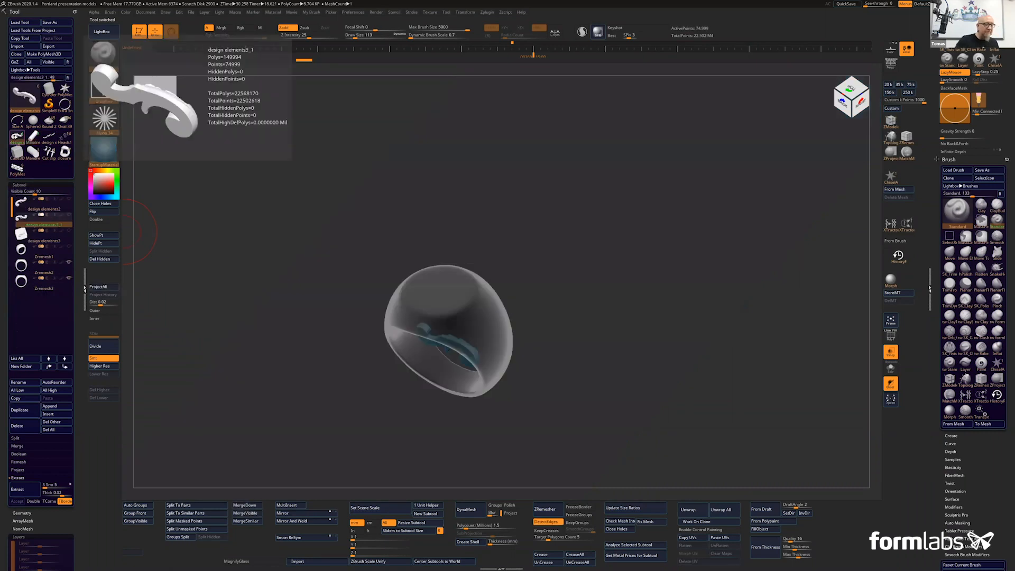
pyautogui.keyDown('shift'); pyautogui.moveTo(668, 303); pyautogui.dragTo(778, 384); pyautogui.keyUp('shift')
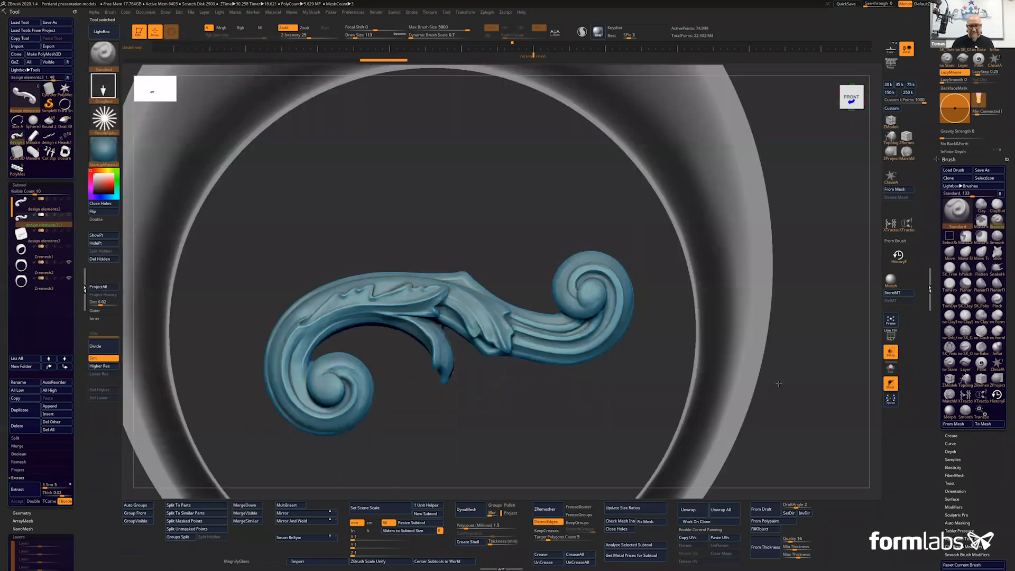
pyautogui.keyDown('alt'); pyautogui.moveTo(793, 321); pyautogui.dragTo(827, 274); pyautogui.keyUp('alt')
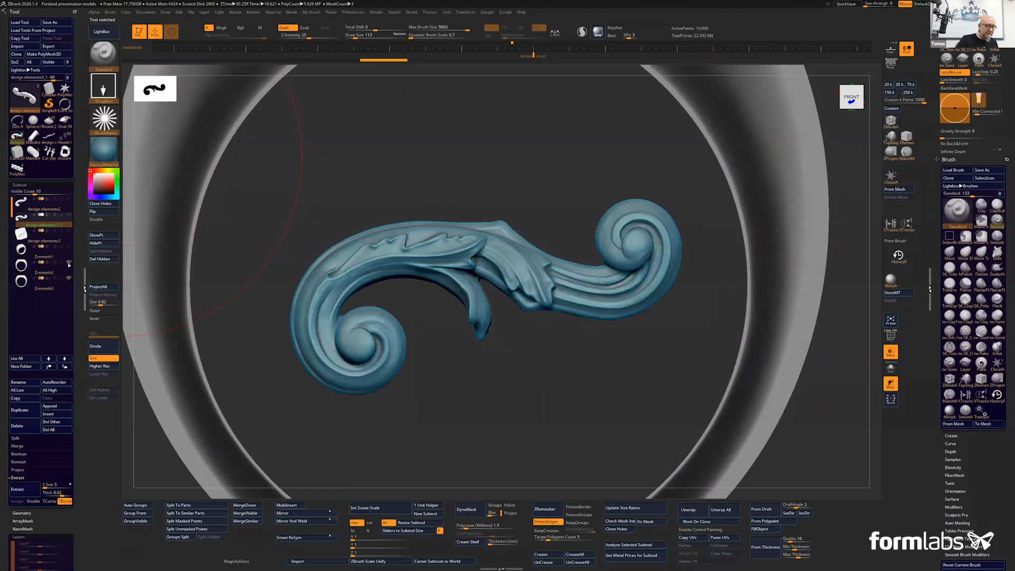
# Hide the Zremesh2 and Zremesh3 rings and grab the scroll ornament from the document as the brush alpha
pyautogui.click(68, 262)
pyautogui.click(68, 279)
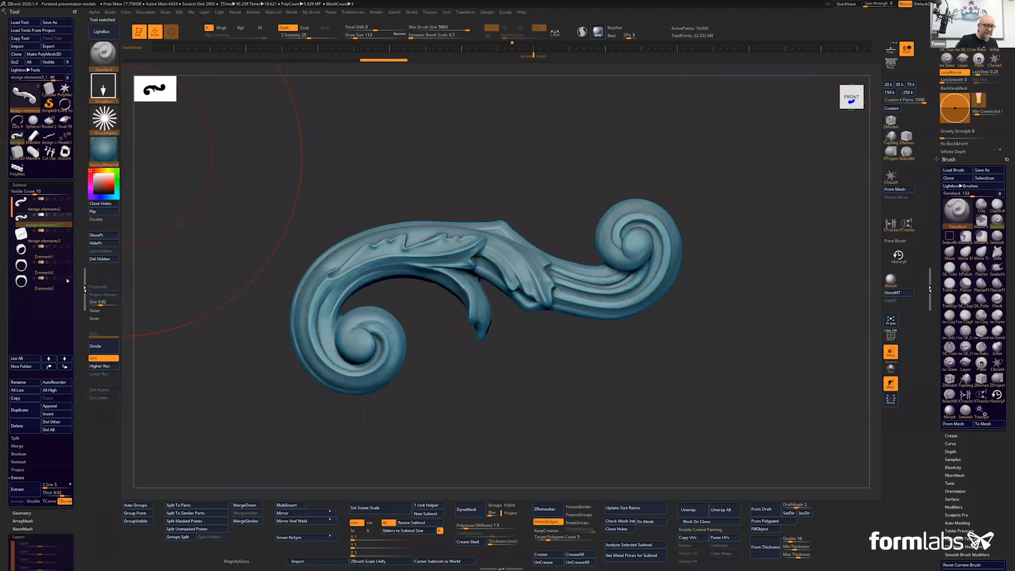
pyautogui.click(118, 127)
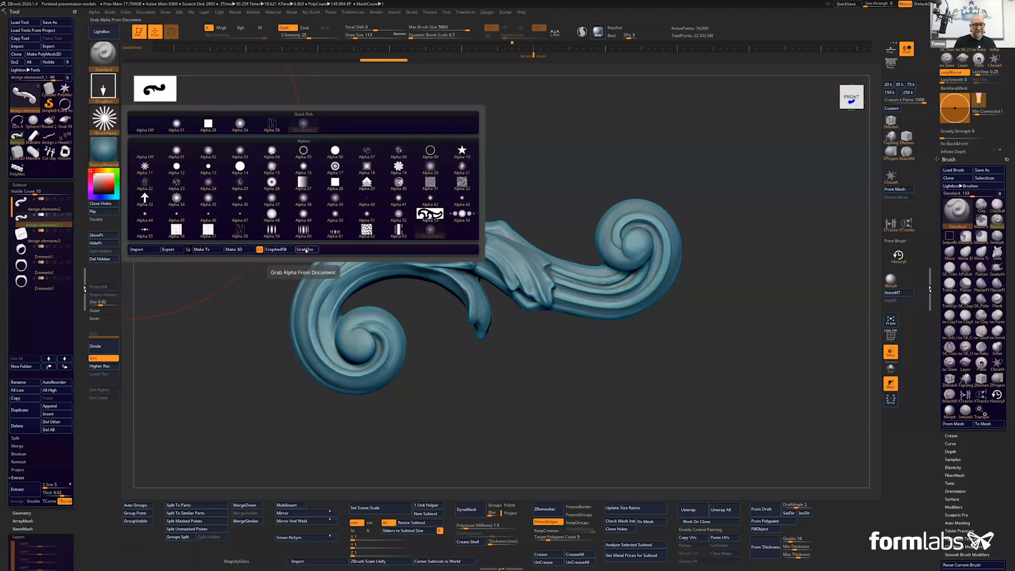
pyautogui.click(304, 250)
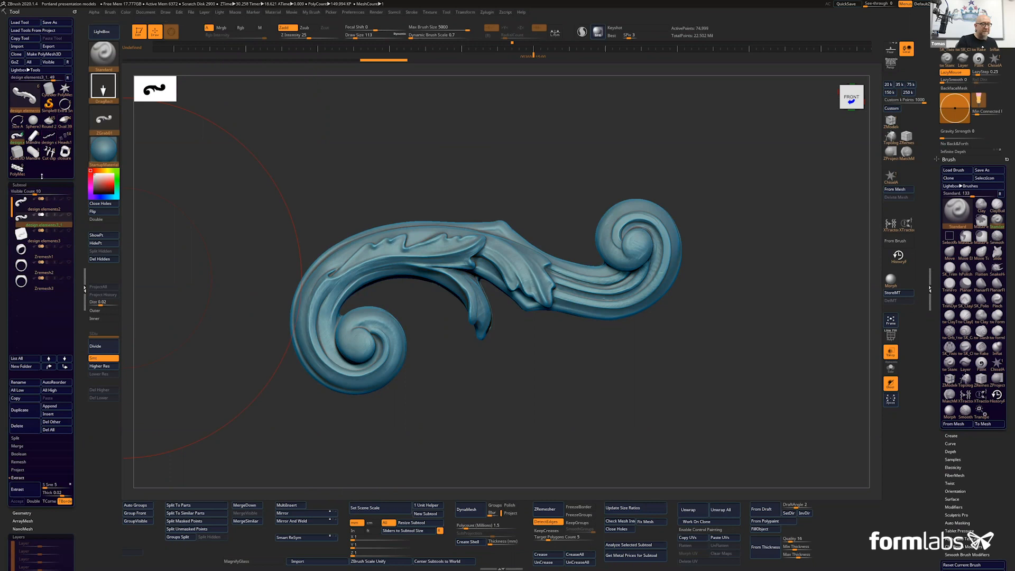
# Select the Zremesh1 ring subtool and try stamping the scroll alpha on its flat top
pyautogui.click(56, 255)
pyautogui.moveTo(614, 267)
pyautogui.mouseDown()
pyautogui.moveTo(601, 290)
pyautogui.moveTo(491, 336)
pyautogui.moveTo(502, 308)
pyautogui.moveTo(548, 280)
pyautogui.moveTo(531, 293)
pyautogui.mouseUp()
pyautogui.press('space')
pyautogui.moveTo(666, 357); pyautogui.dragTo(770, 241)
pyautogui.hotkey('ctrl', 'z')
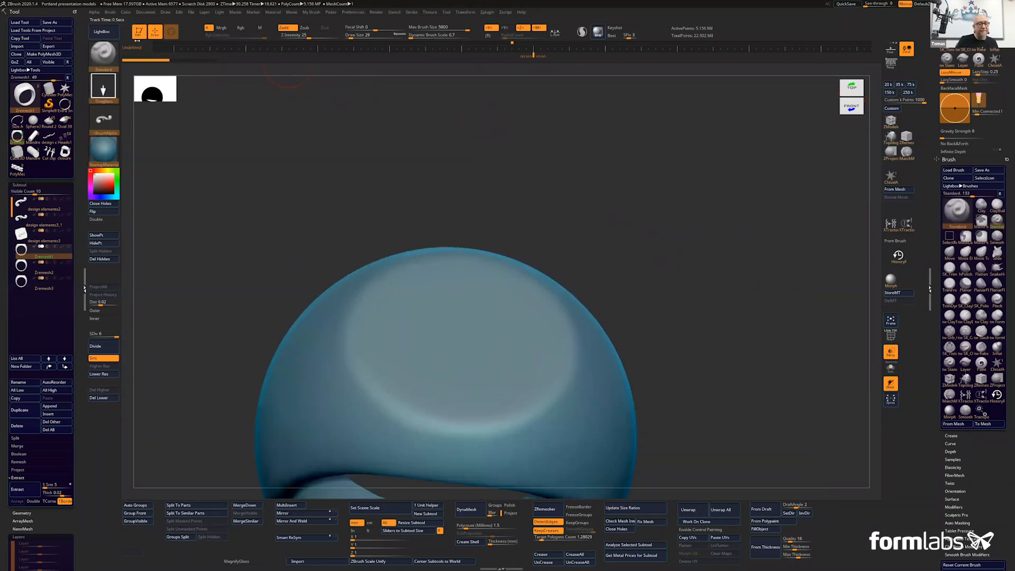
# Set Z Intensity to 36 and stamp the scroll alpha symmetrically around the center of the ring's top
pyautogui.moveTo(313, 38); pyautogui.dragTo(316, 37)
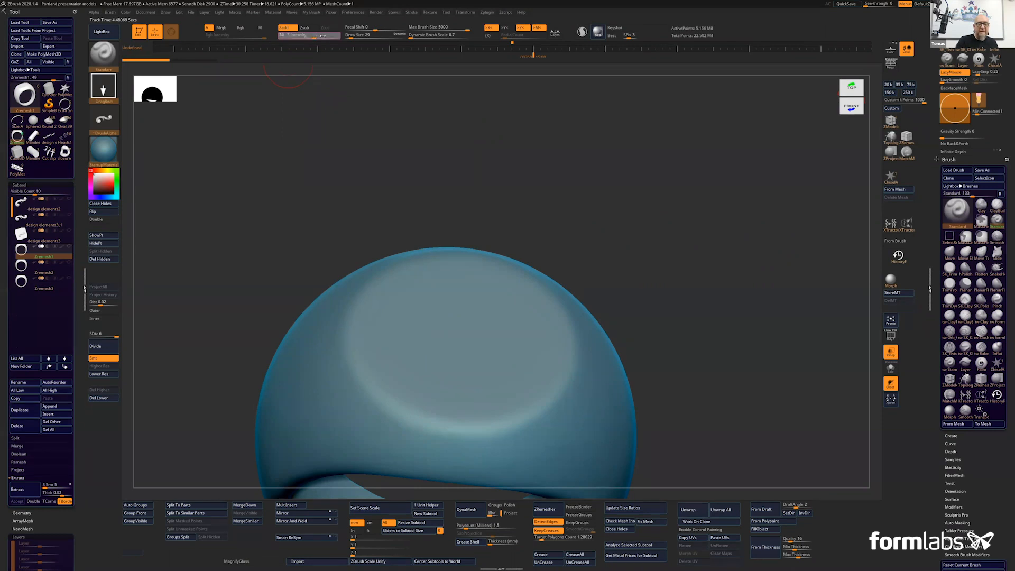
pyautogui.keyDown('shift'); pyautogui.moveTo(652, 188); pyautogui.dragTo(651, 191); pyautogui.keyUp('shift')
pyautogui.moveTo(491, 321); pyautogui.dragTo(558, 280)
pyautogui.moveTo(718, 376); pyautogui.dragTo(788, 263)
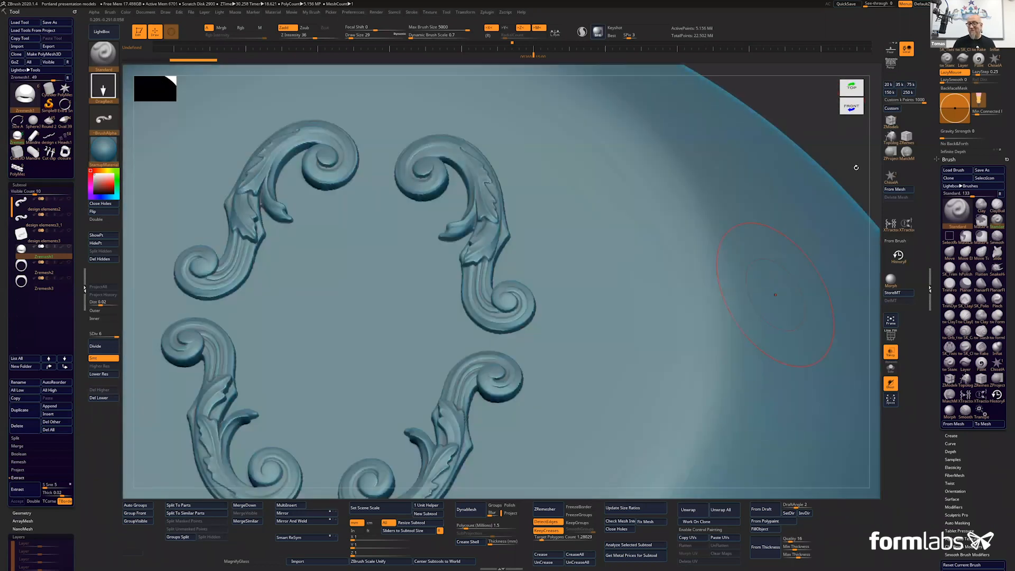
pyautogui.press('f')
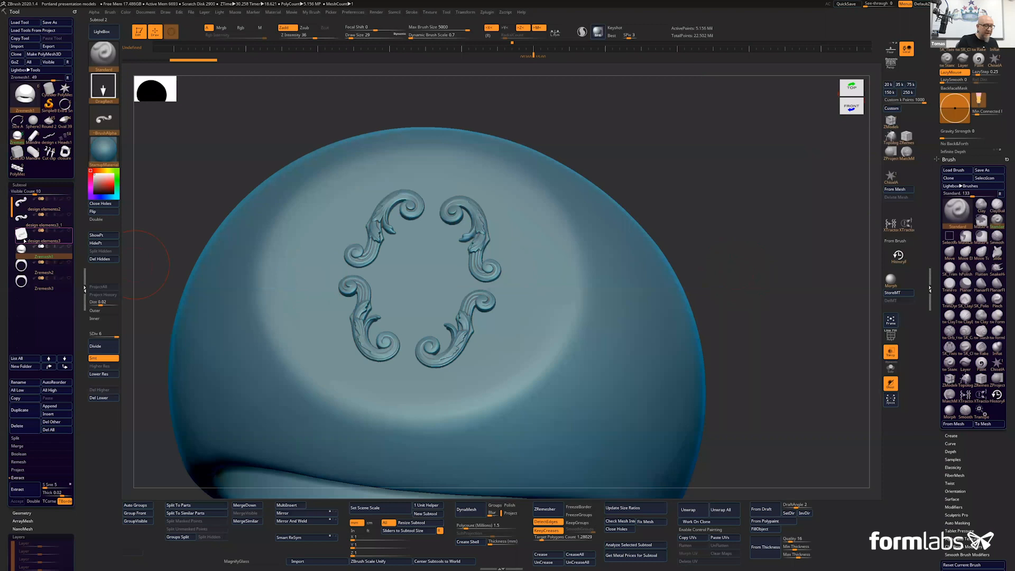
# Frame the design elements3 plane with its scroll relief in front view and create a brush from that mesh
pyautogui.keyDown('shift'); pyautogui.moveTo(739, 313); pyautogui.dragTo(712, 462); pyautogui.keyUp('shift')
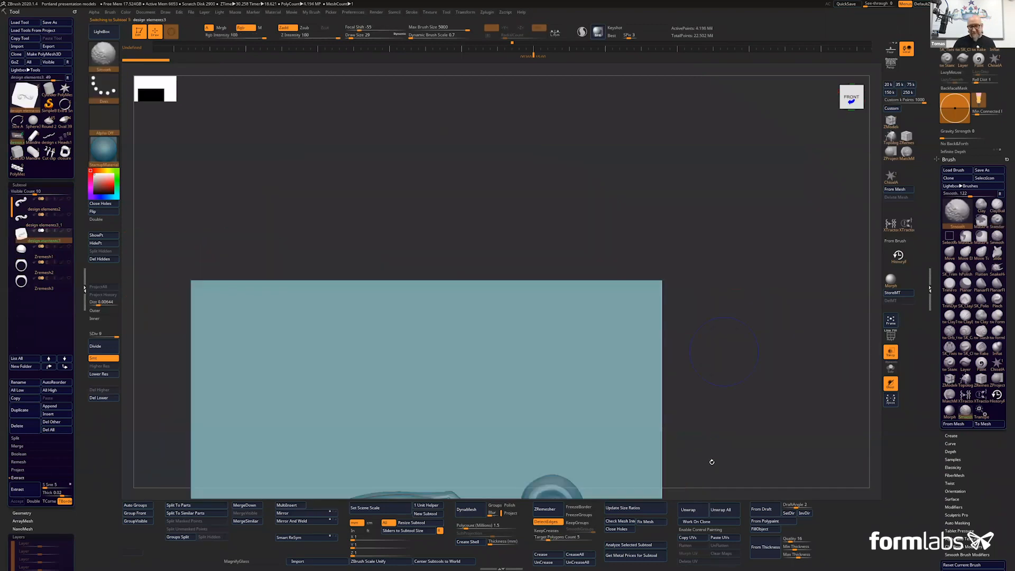
pyautogui.press('f')
pyautogui.keyDown('shift'); pyautogui.moveTo(738, 421); pyautogui.dragTo(722, 351); pyautogui.keyUp('shift')
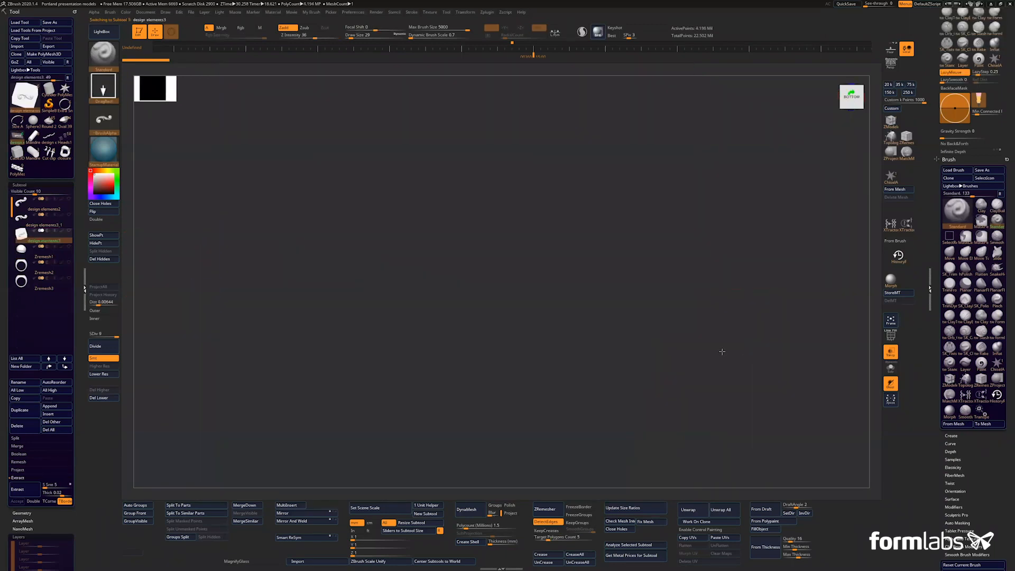
pyautogui.moveTo(755, 289); pyautogui.dragTo(709, 358)
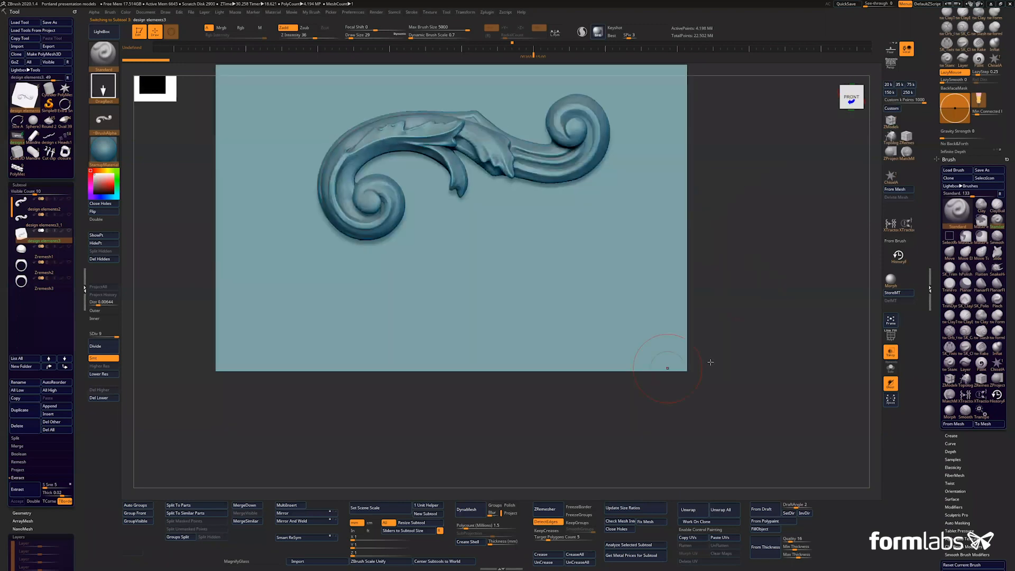
pyautogui.press('f')
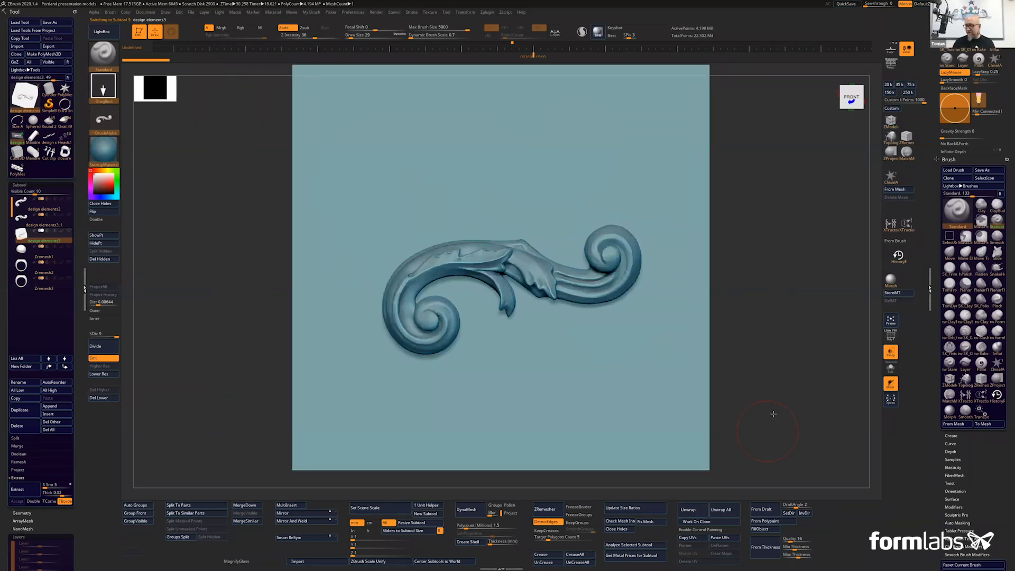
pyautogui.click(110, 12)
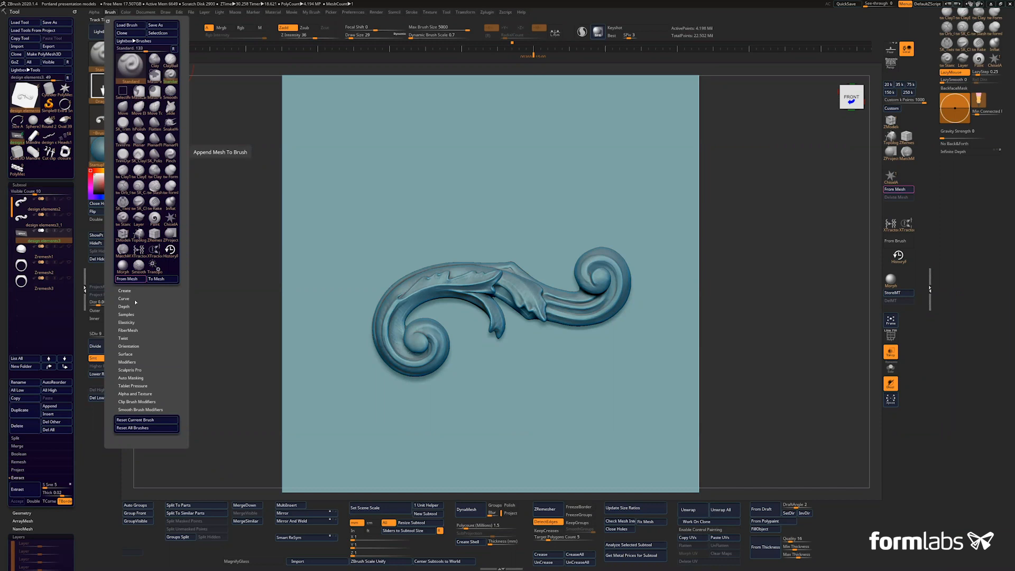
pyautogui.click(108, 21)
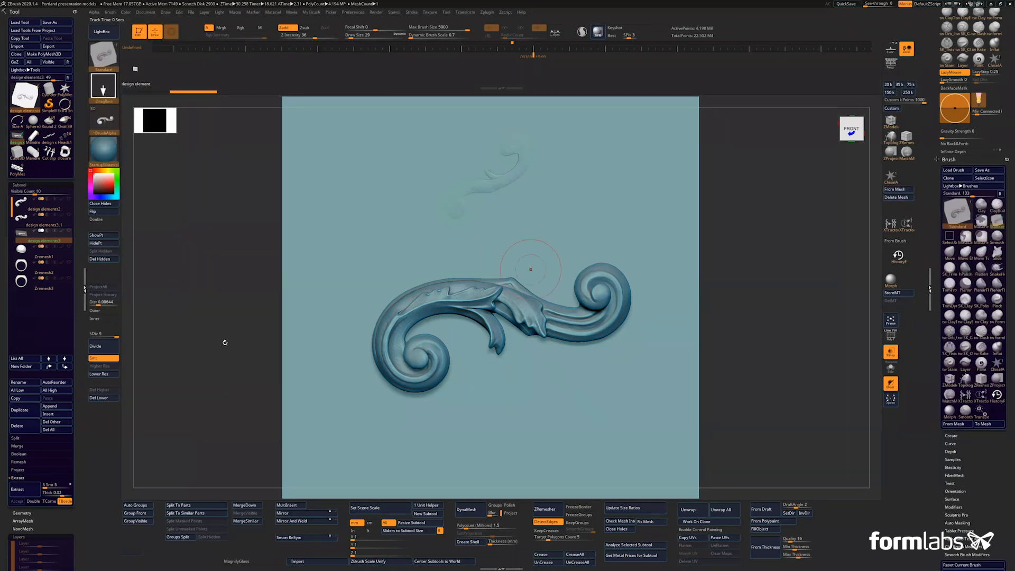
# Raise Z Intensity to 85 and try stamping the scroll brush on the plane above the original ornament
pyautogui.moveTo(315, 36); pyautogui.dragTo(334, 36)
pyautogui.moveTo(500, 210); pyautogui.dragTo(513, 245)
pyautogui.hotkey('ctrl', 'z')
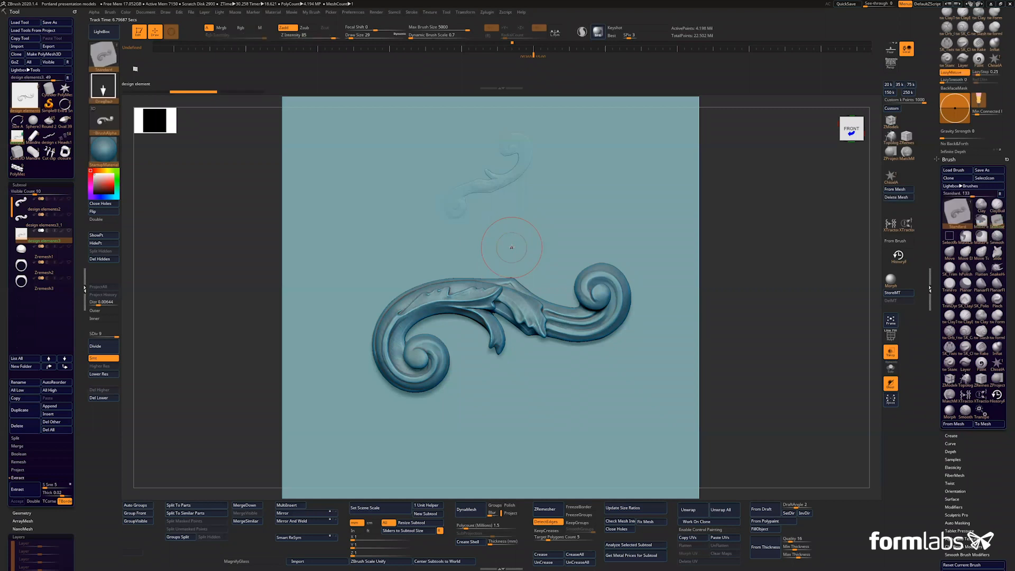